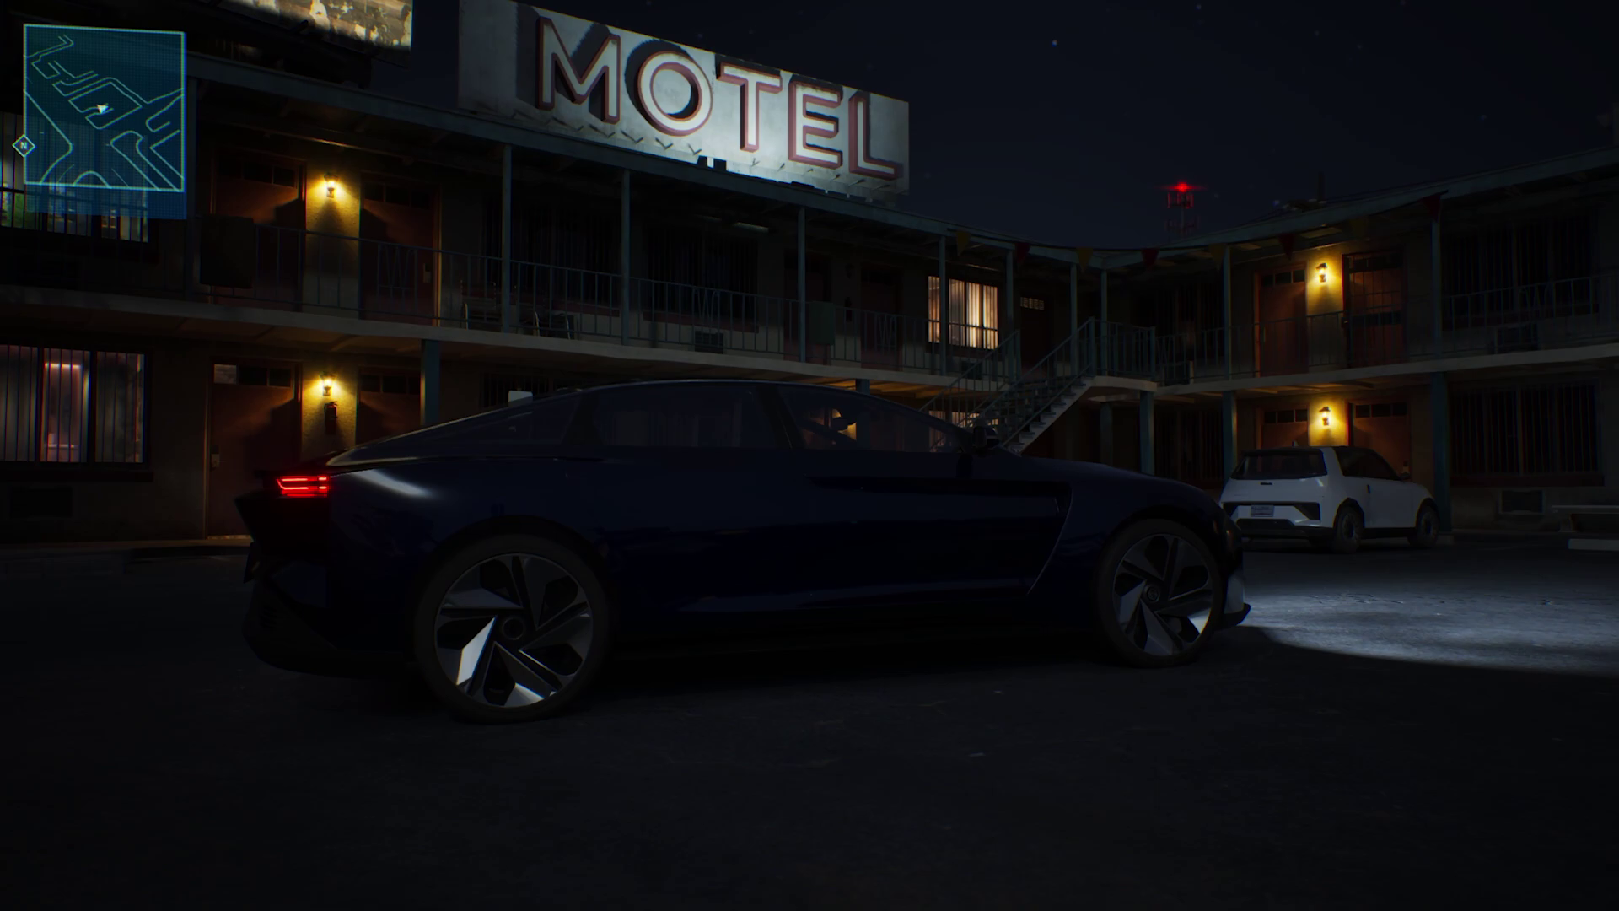
Leave gameplay for the build options and create a new ARC at the motel.
{"action": "key", "text": "Escape"}
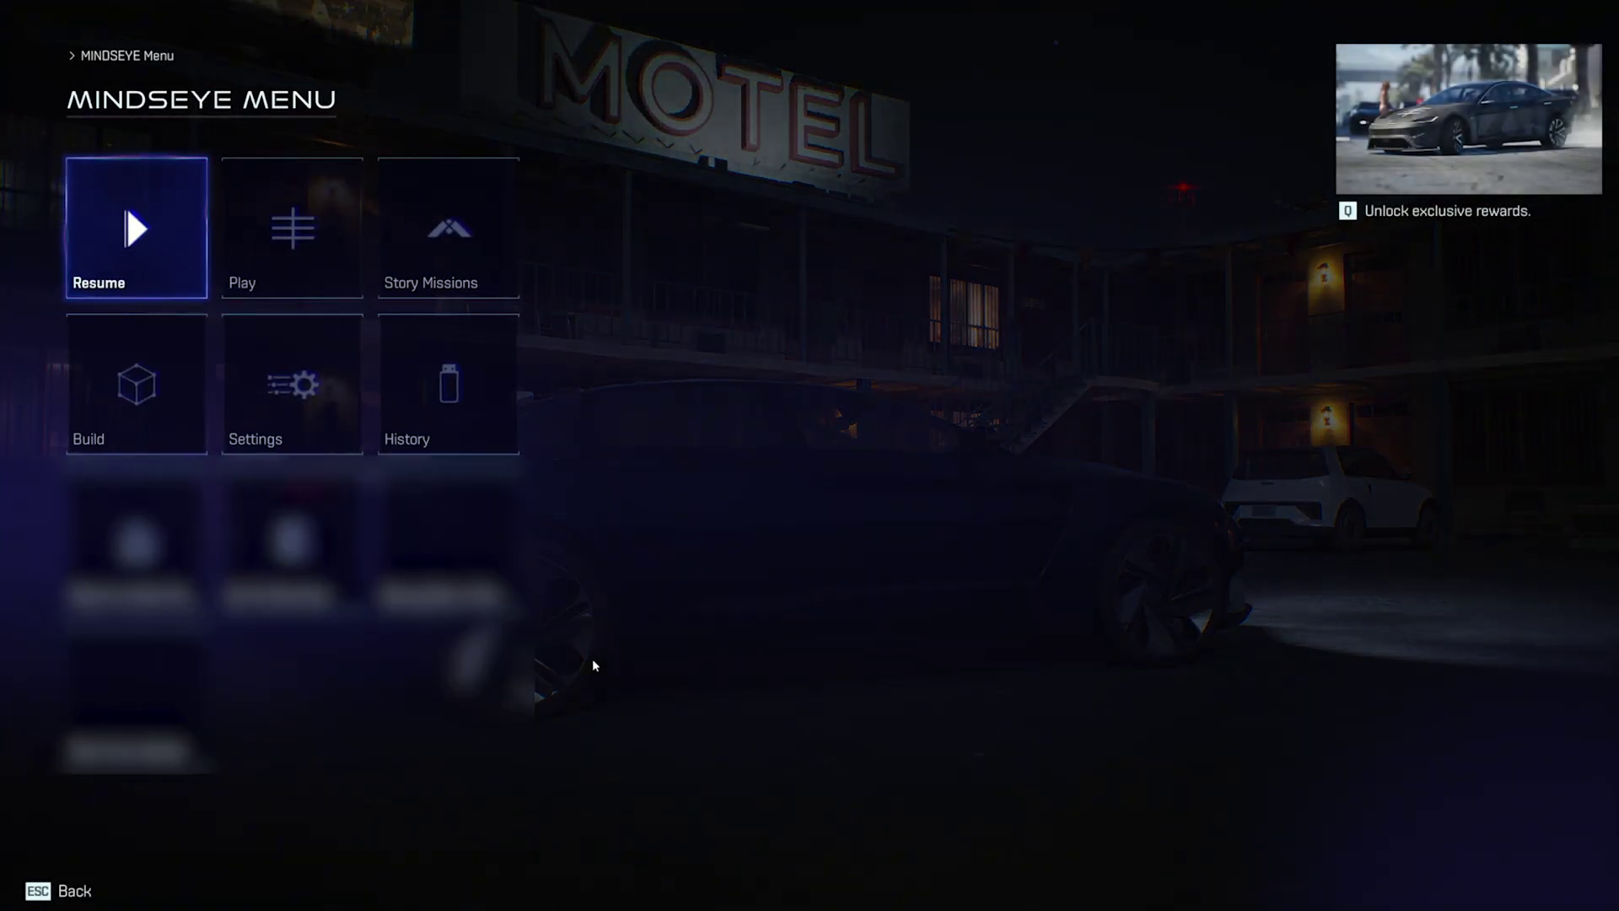
{"action": "left_click", "coordinate": [162, 401]}
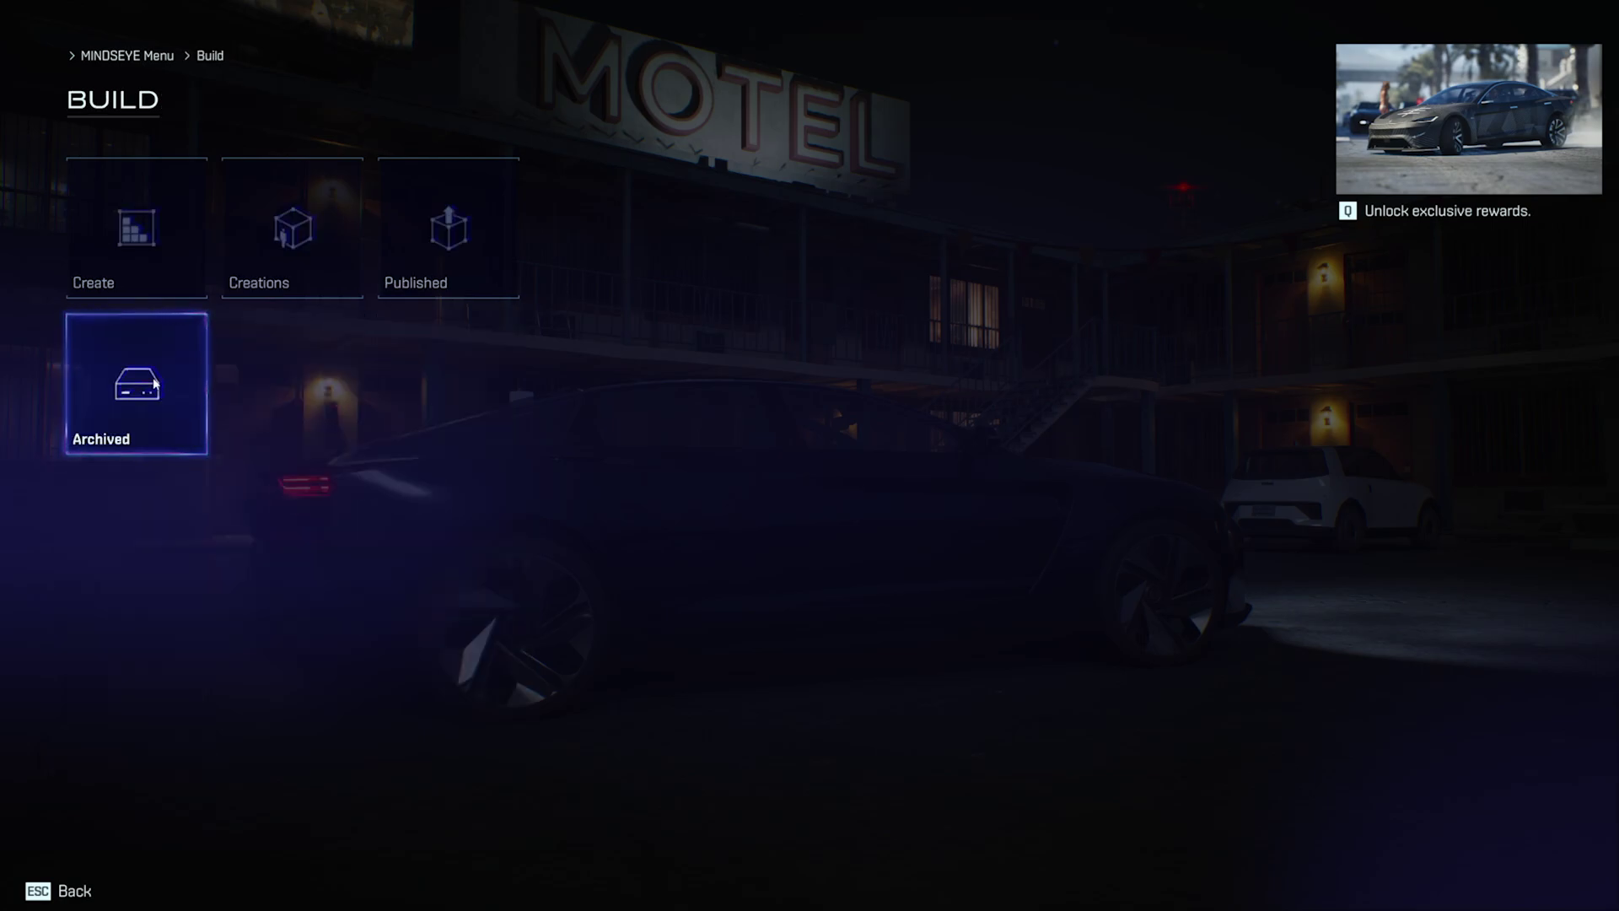
{"action": "left_click", "coordinate": [135, 235]}
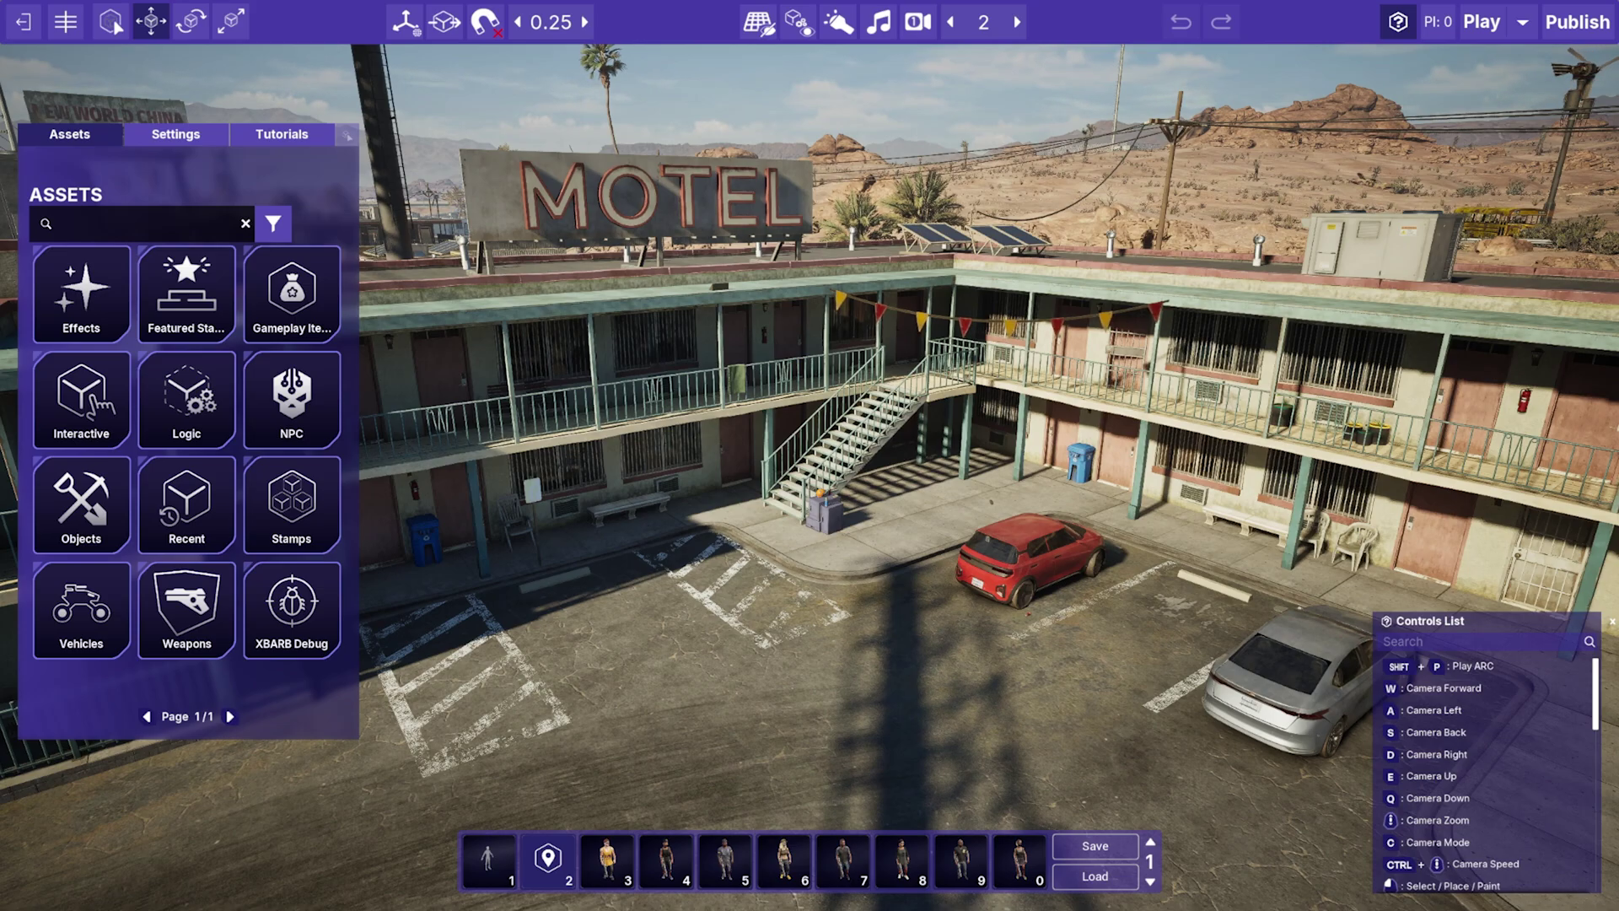
Fly the editor camera around the motel courtyard, parking lot and adjoining road to examine the site.
{"action": "key", "text": "w"}
{"action": "key", "text": "a"}
{"action": "key", "text": "s"}
{"action": "key", "text": "d"}
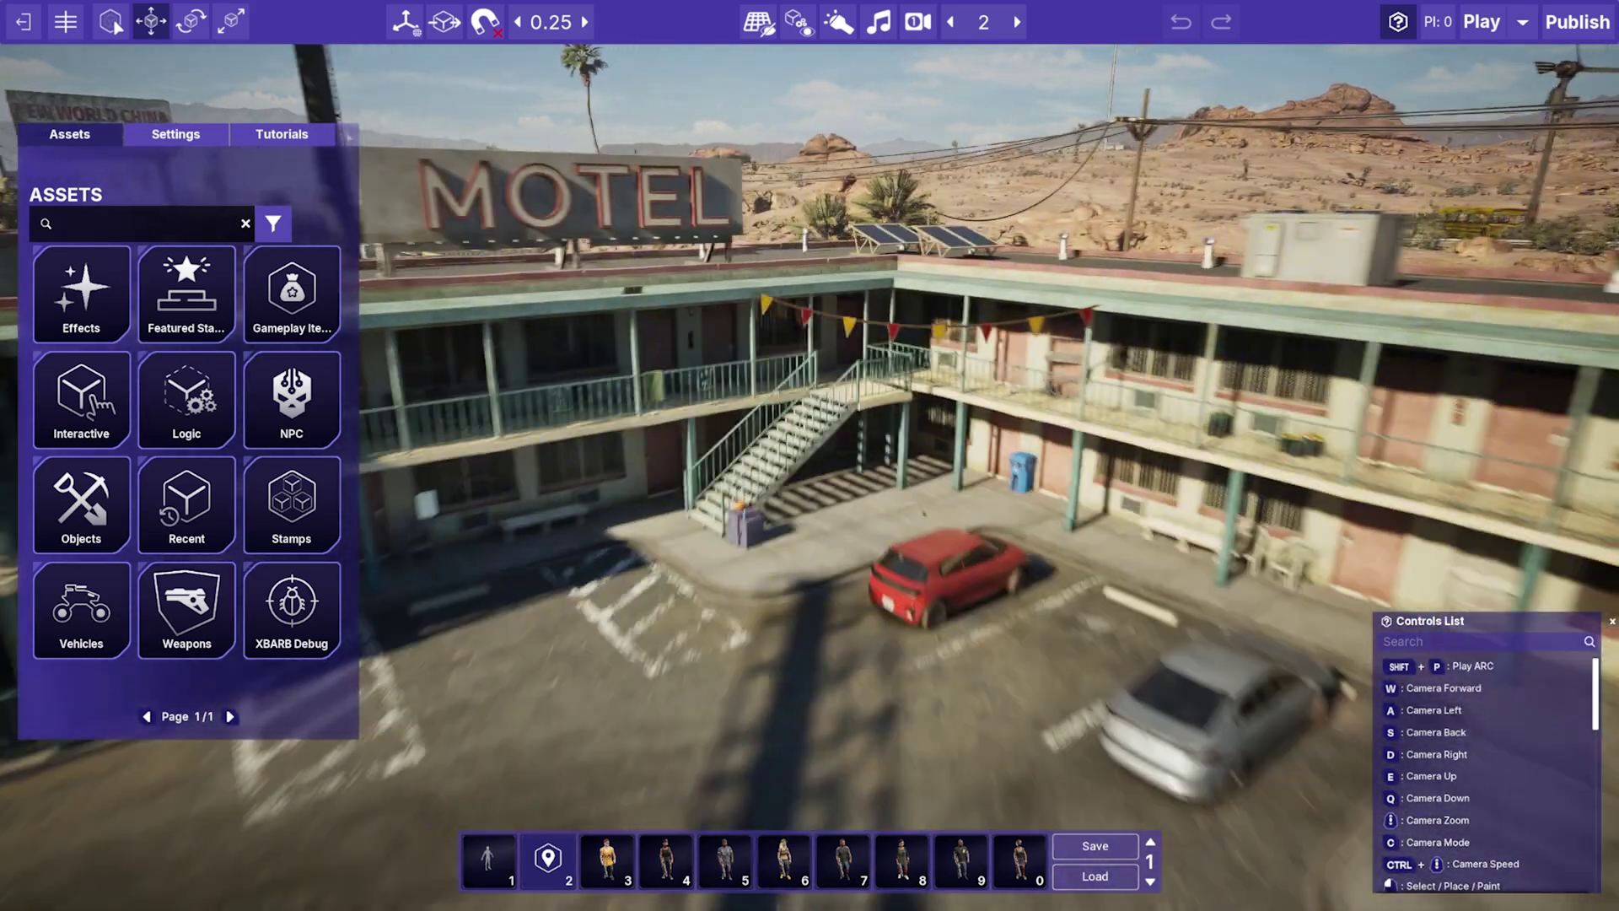
{"action": "key", "text": "w"}
{"action": "key", "text": "s"}
{"action": "key", "text": "w"}
{"action": "key", "text": "a"}
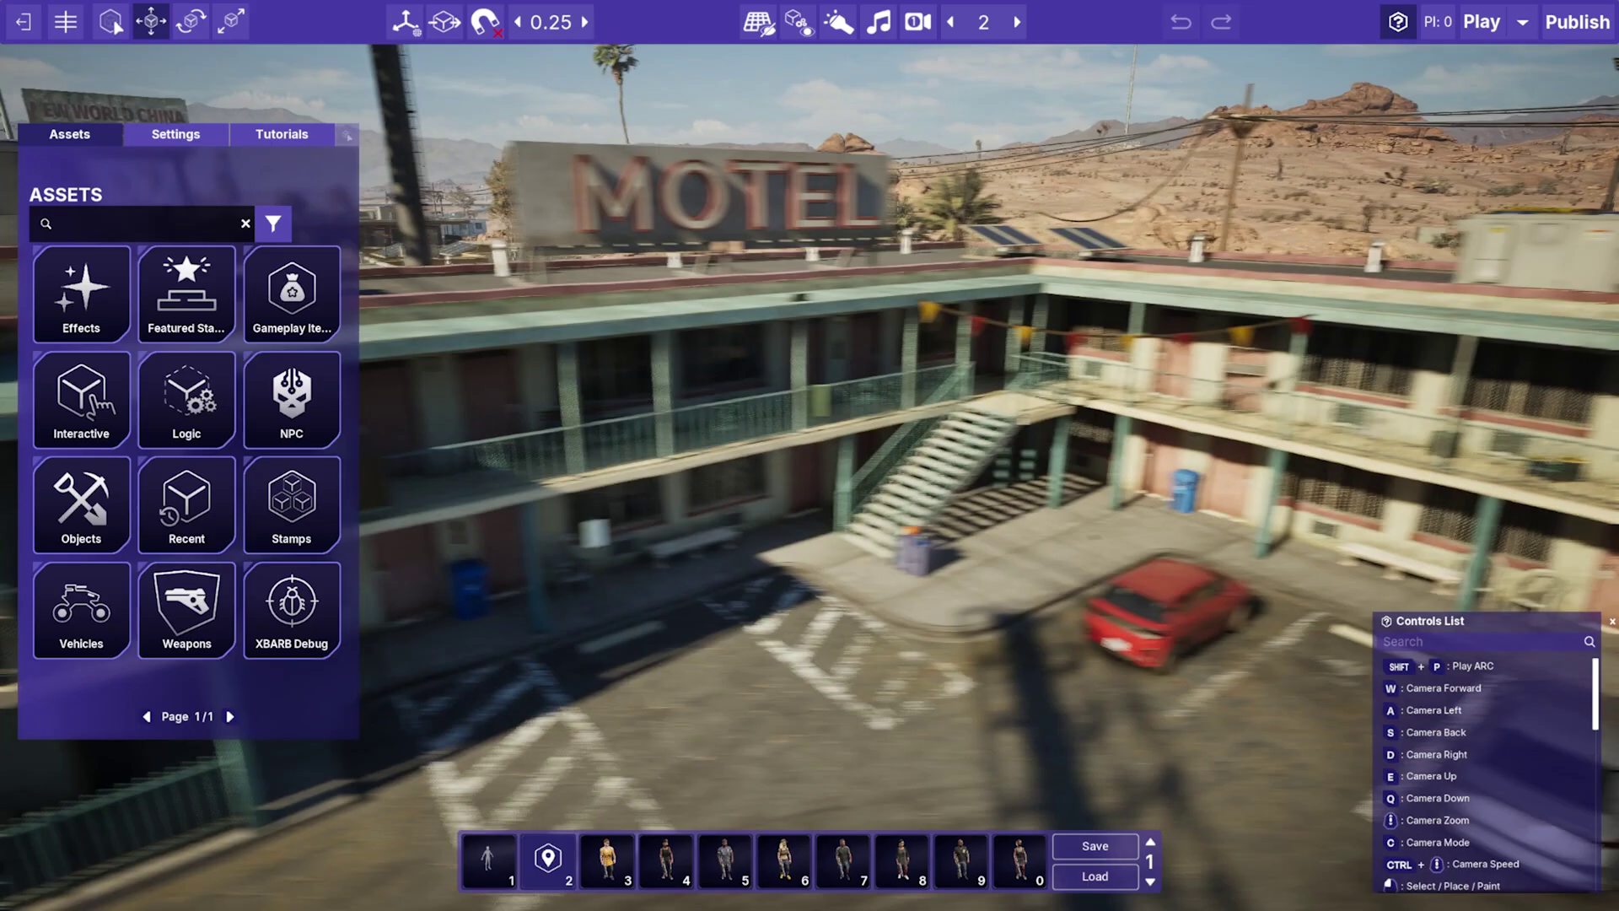
{"action": "key", "text": "d"}
{"action": "key", "text": "a"}
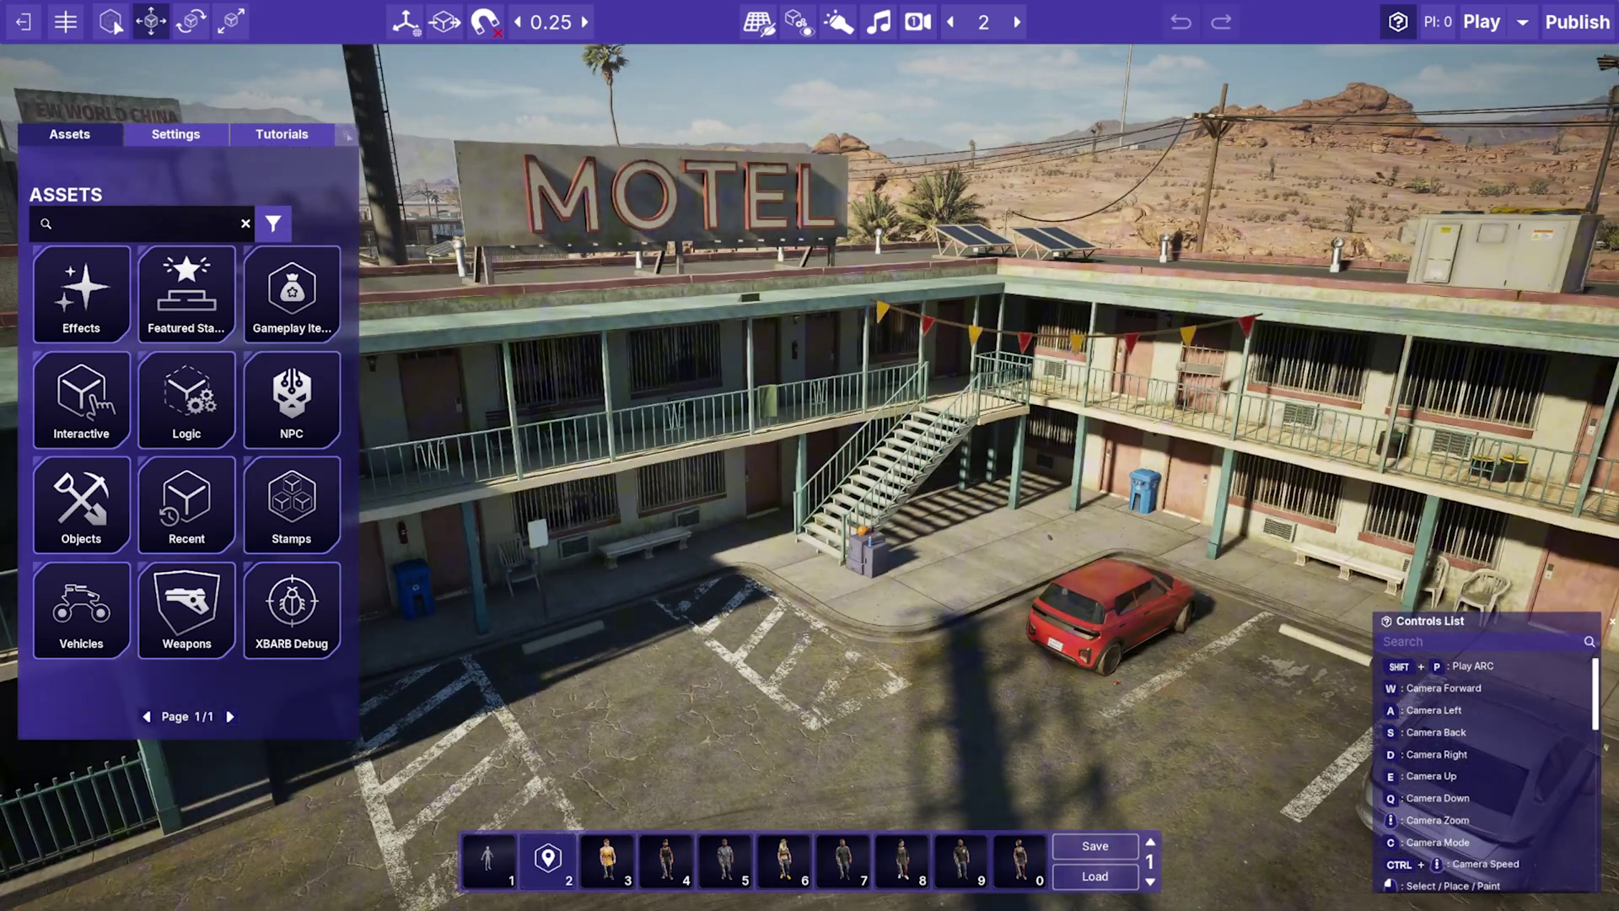
{"action": "key", "text": "e"}
{"action": "key", "text": "w"}
{"action": "key", "text": "q"}
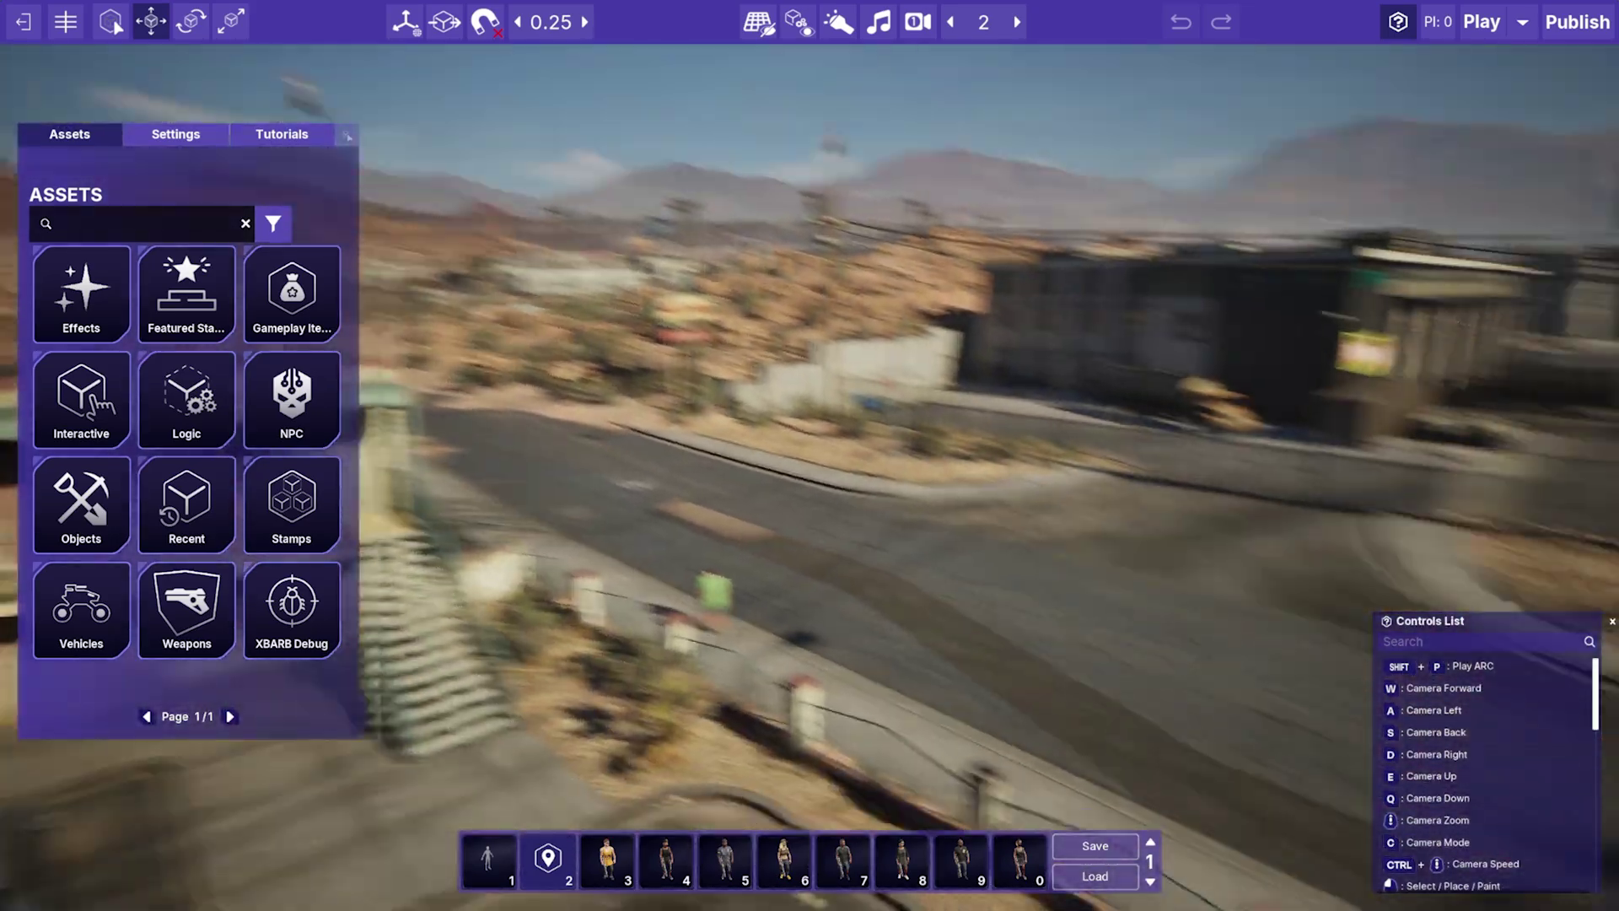
{"action": "right_click_drag", "start_coordinate": [810, 455], "coordinate": [810, 489]}
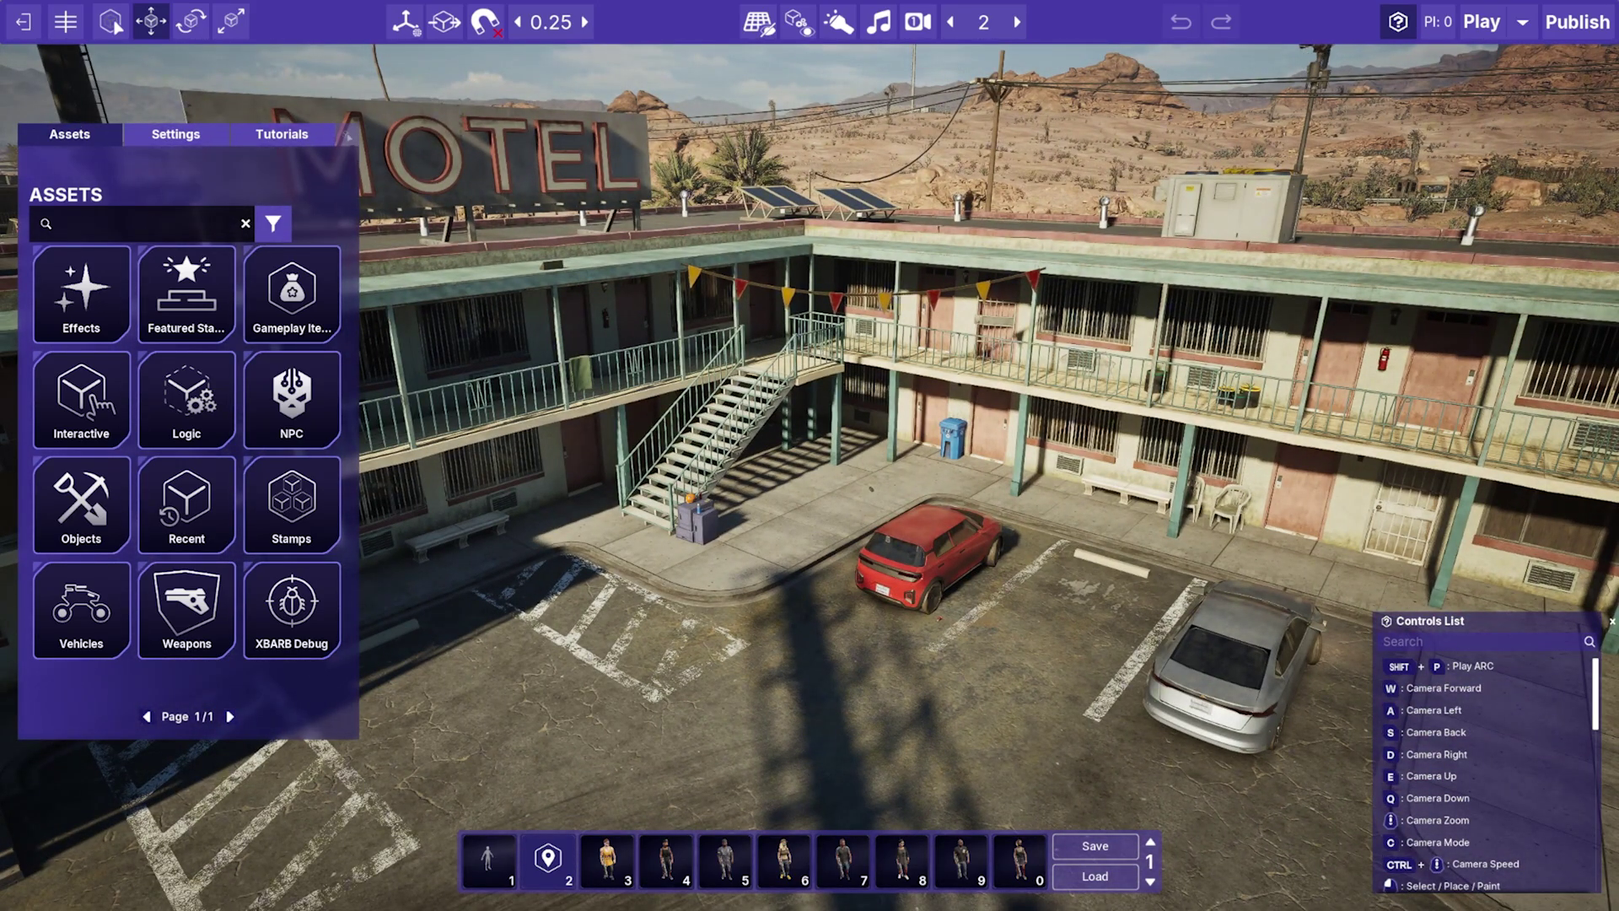
{"action": "key", "text": "e"}
{"action": "key", "text": "q"}
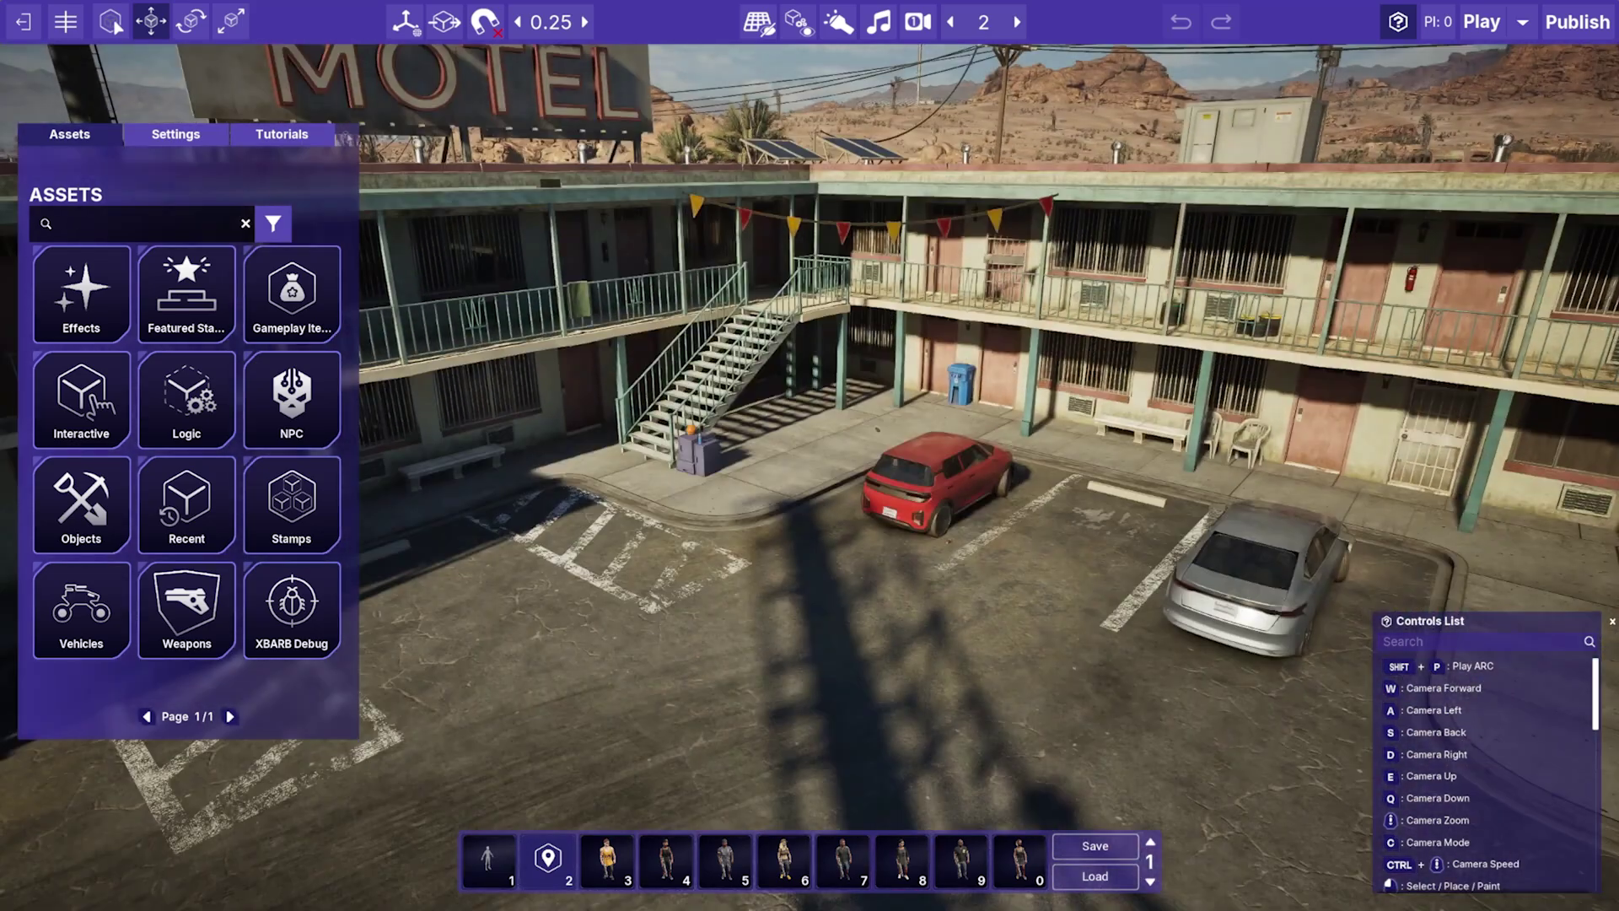
{"action": "key", "text": "e"}
{"action": "key", "text": "q"}
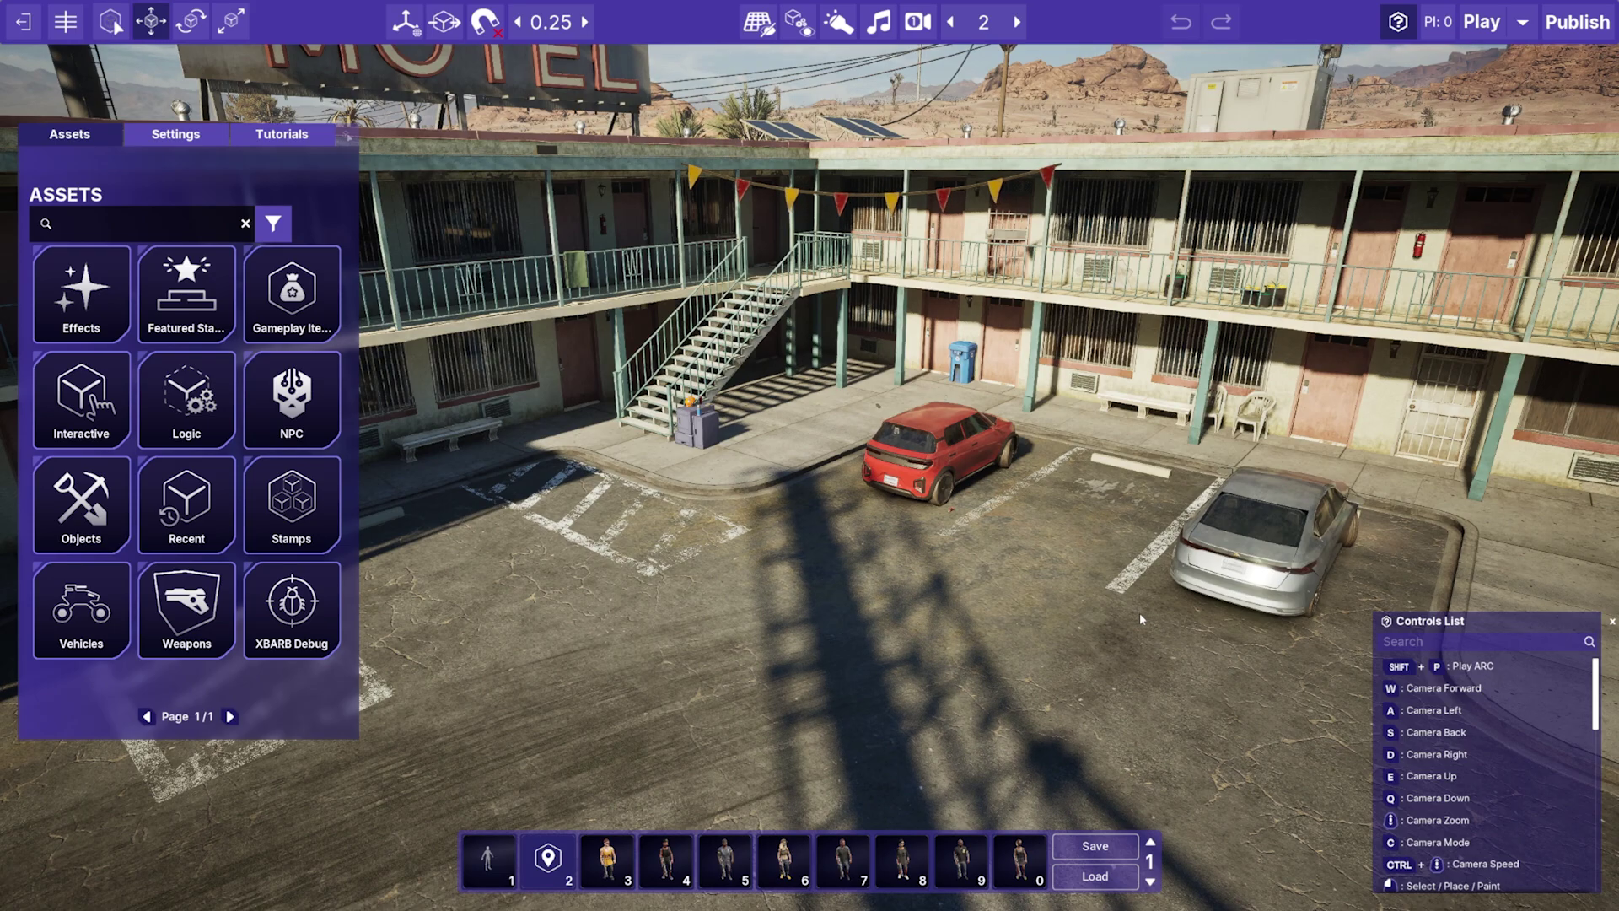
Set the ARC's play mode music playlist to Race and its default time of day to 20, and check the lighting.
{"action": "left_click", "coordinate": [194, 140]}
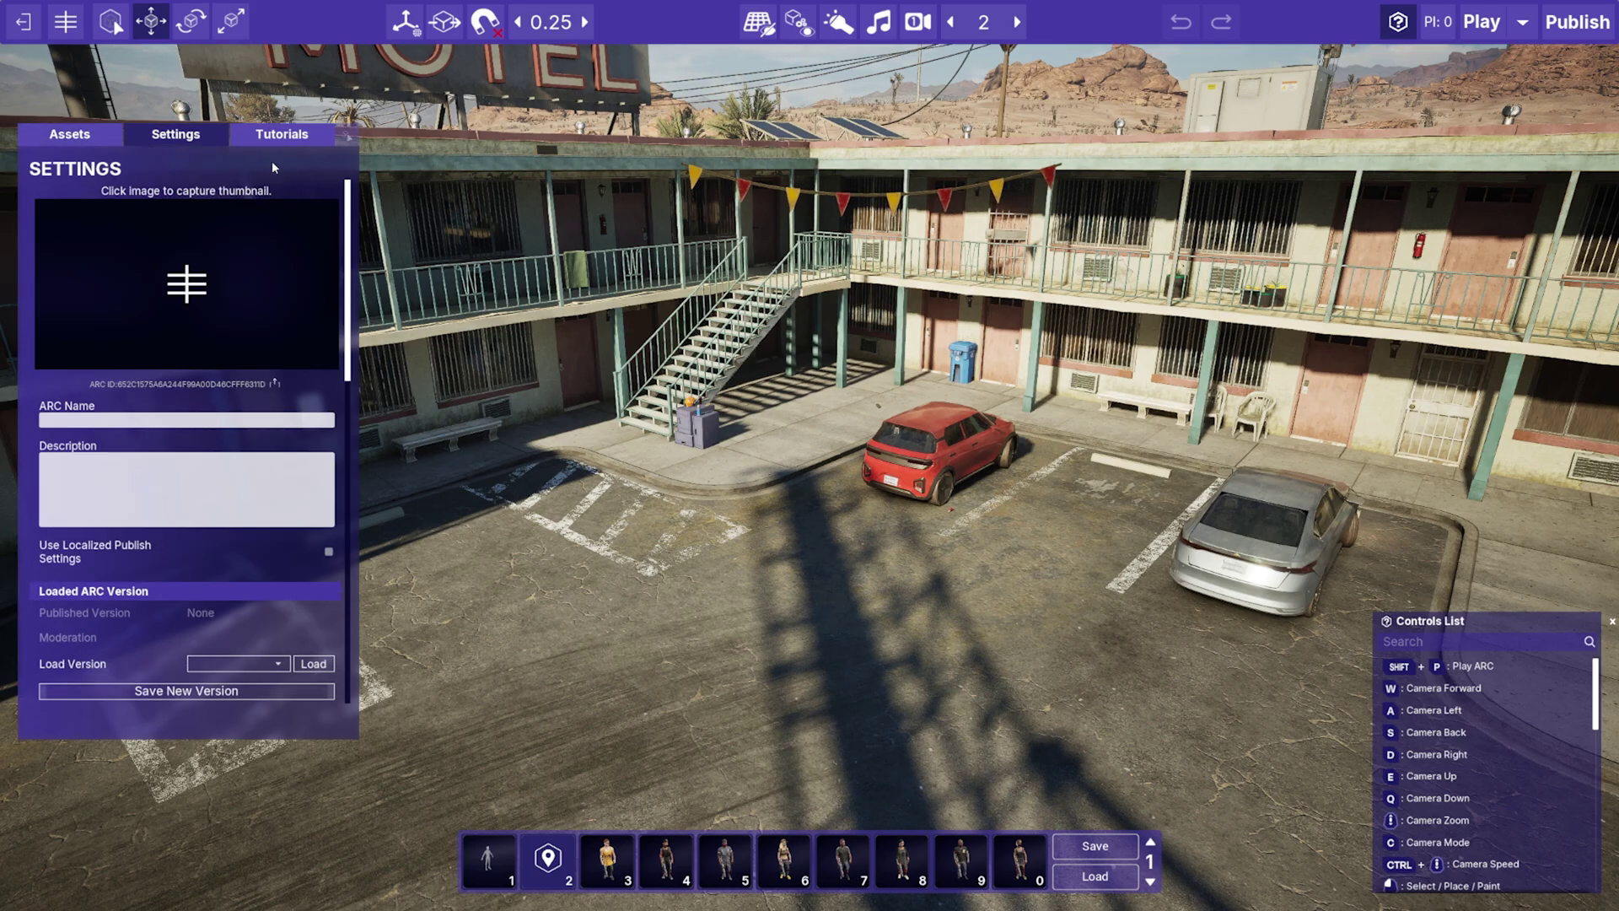
{"action": "left_click_drag", "start_coordinate": [348, 217], "coordinate": [338, 357]}
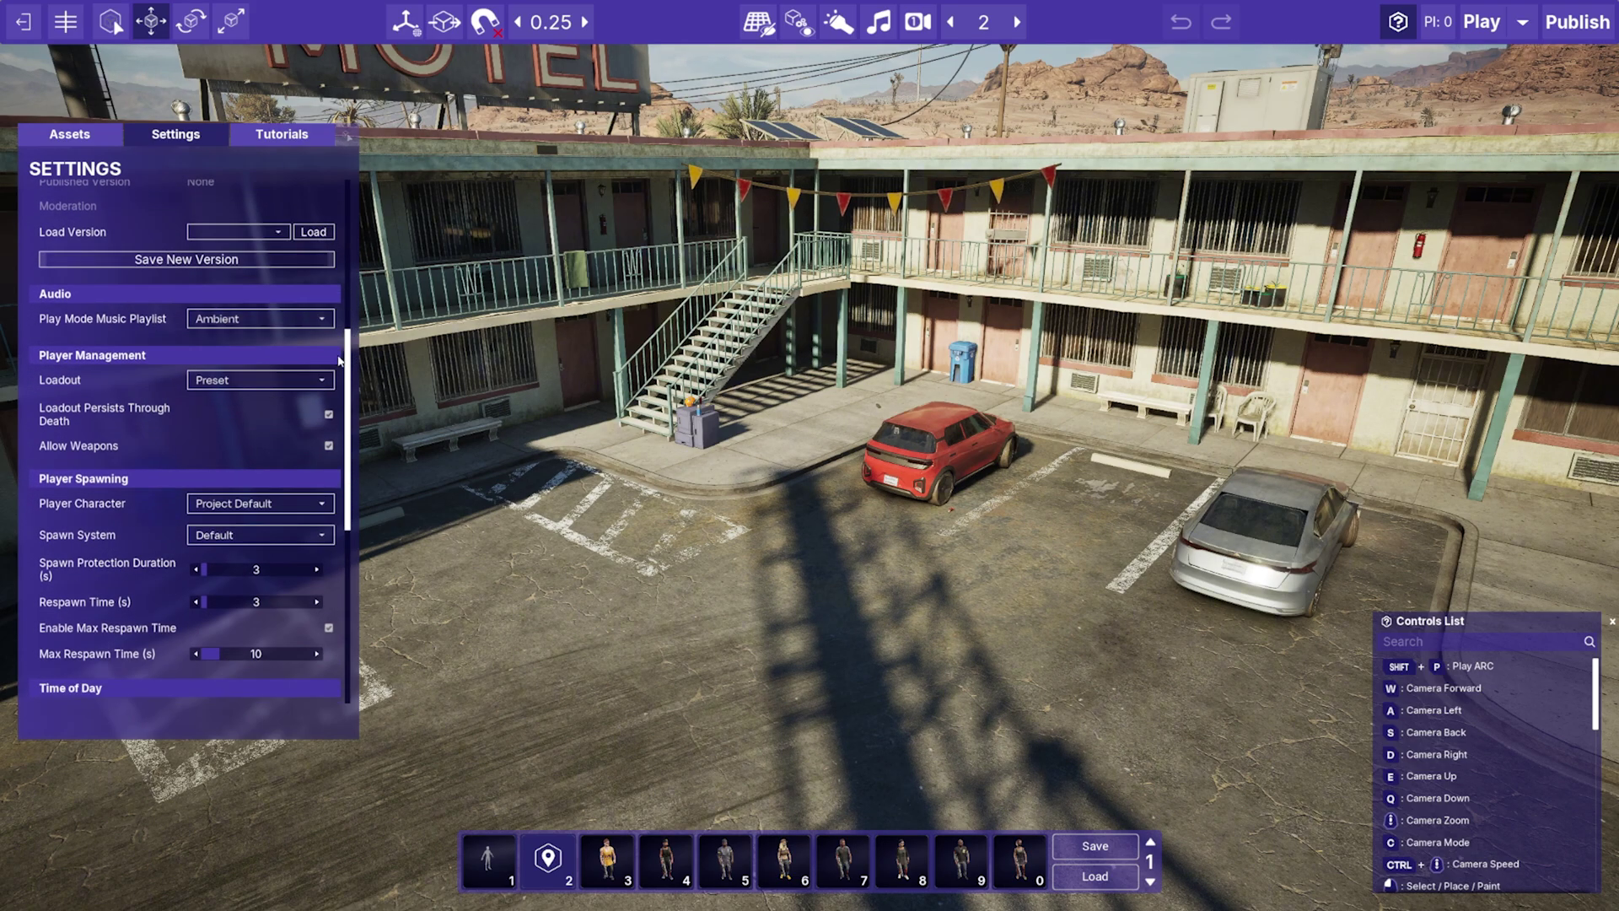
{"action": "left_click", "coordinate": [285, 328]}
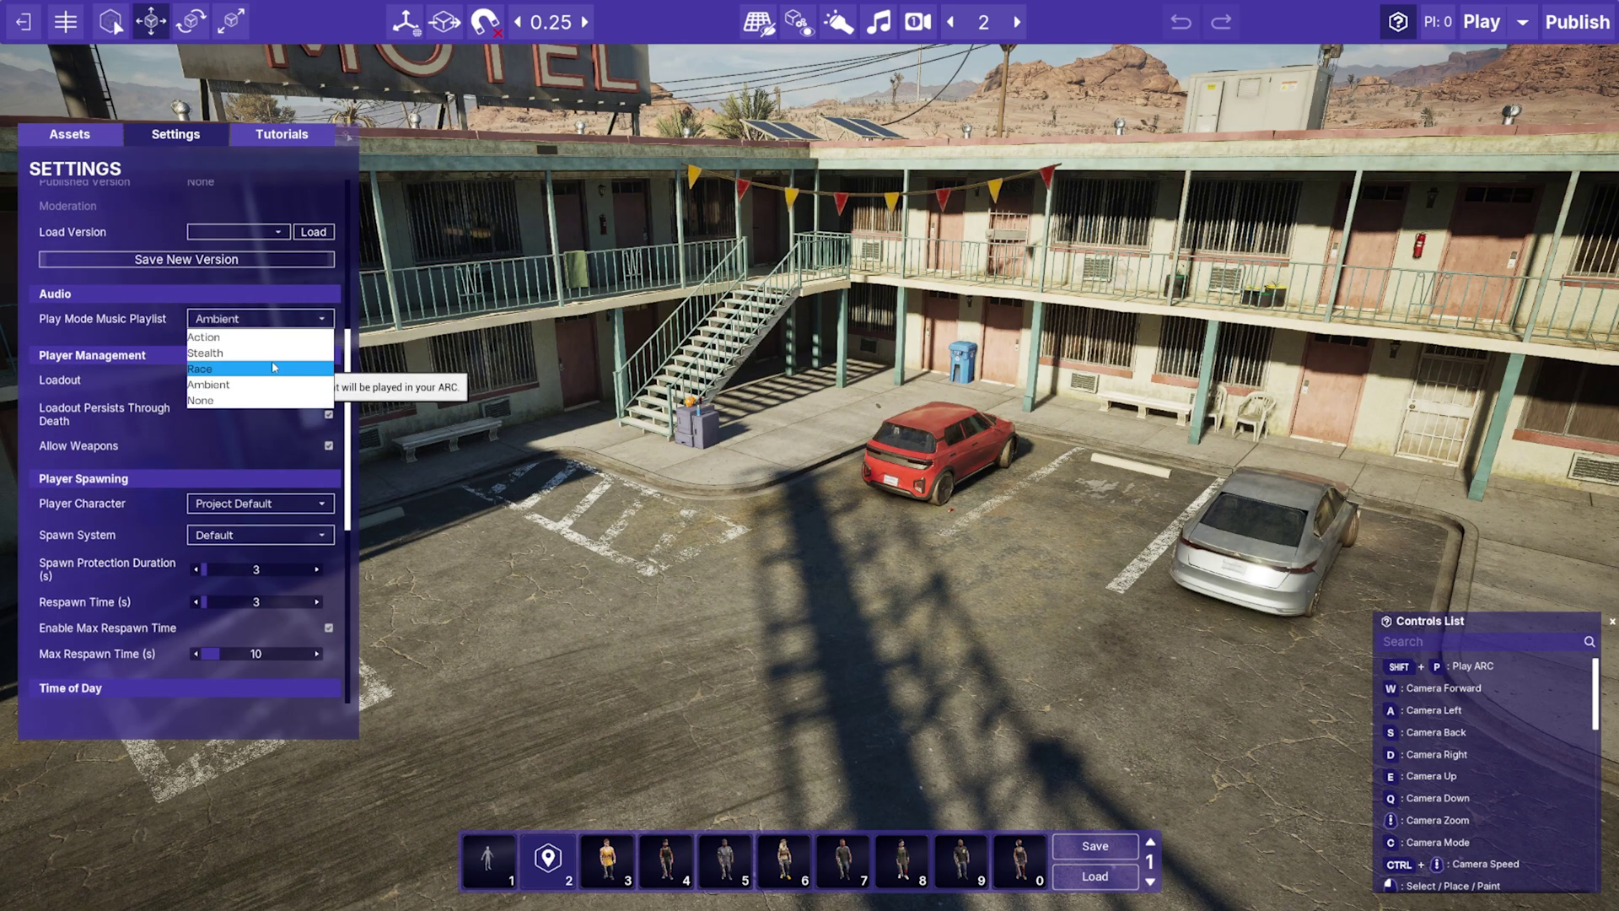
{"action": "left_click", "coordinate": [328, 368]}
{"action": "left_click_drag", "start_coordinate": [346, 362], "coordinate": [289, 455]}
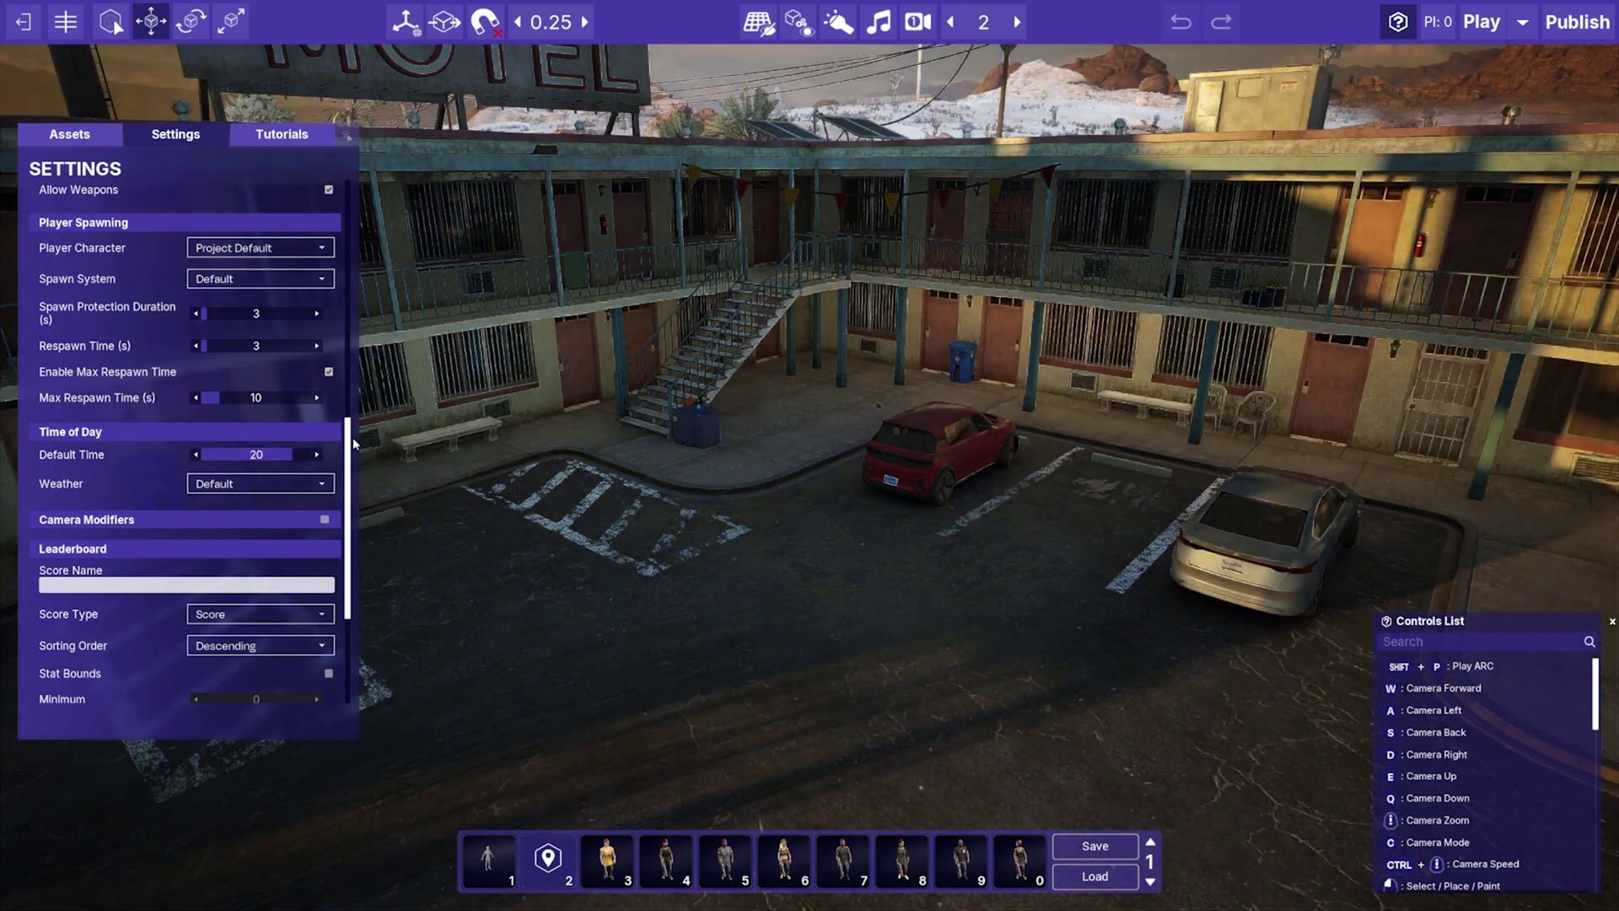
{"action": "right_click_drag", "start_coordinate": [640, 456], "coordinate": [215, 445]}
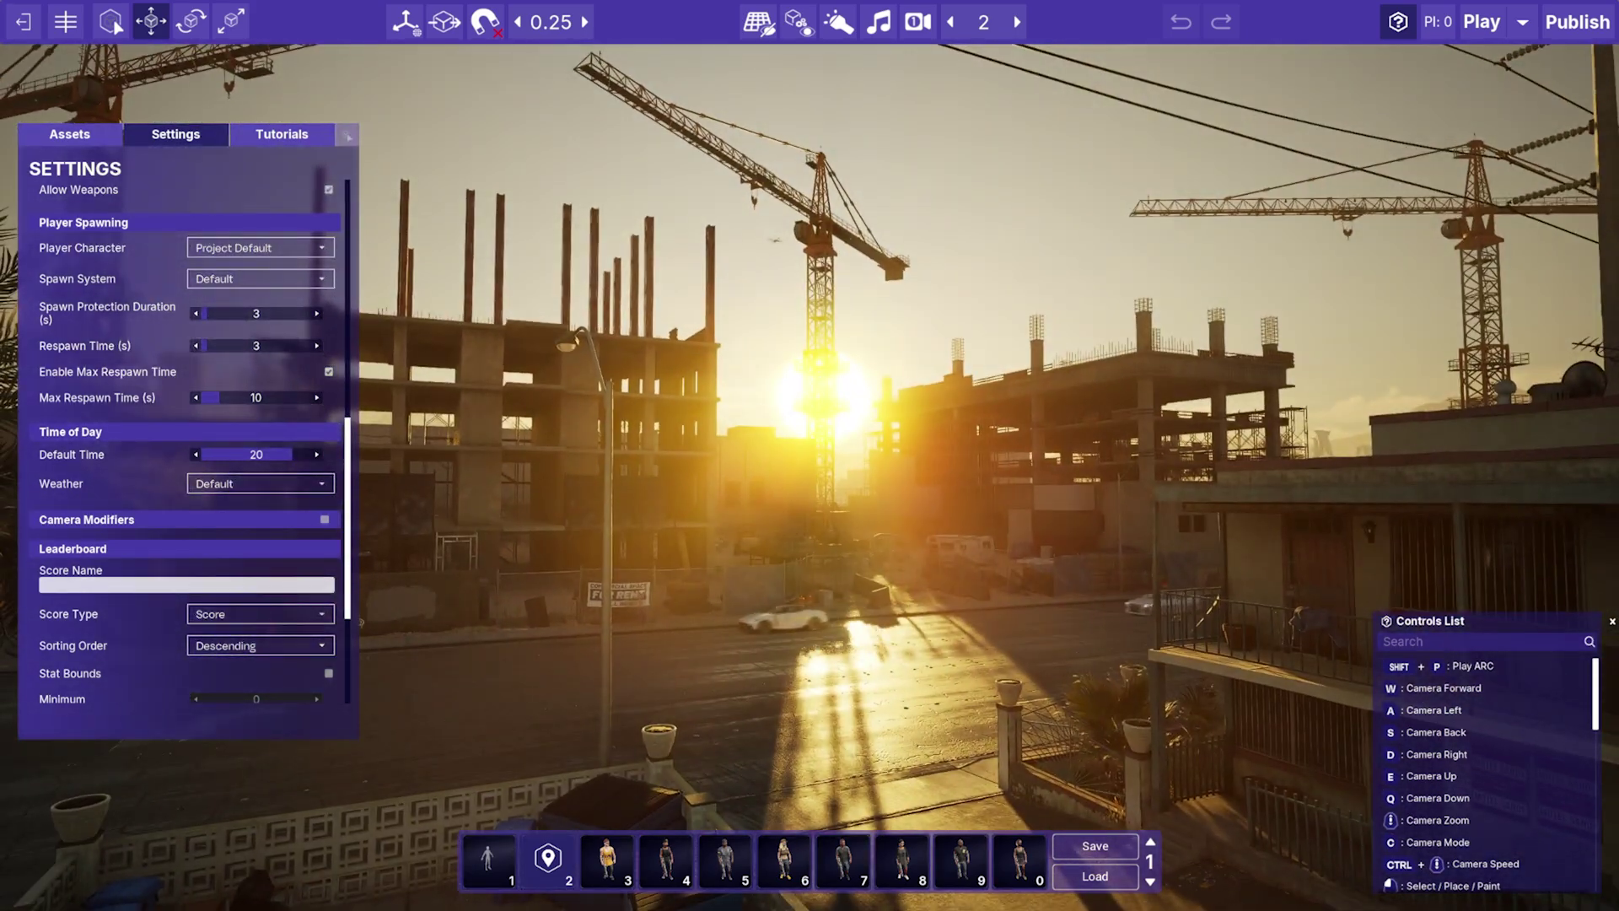
{"action": "right_click_drag", "start_coordinate": [810, 455], "coordinate": [1181, 468]}
{"action": "right_click_drag", "start_coordinate": [445, 440], "coordinate": [729, 440]}
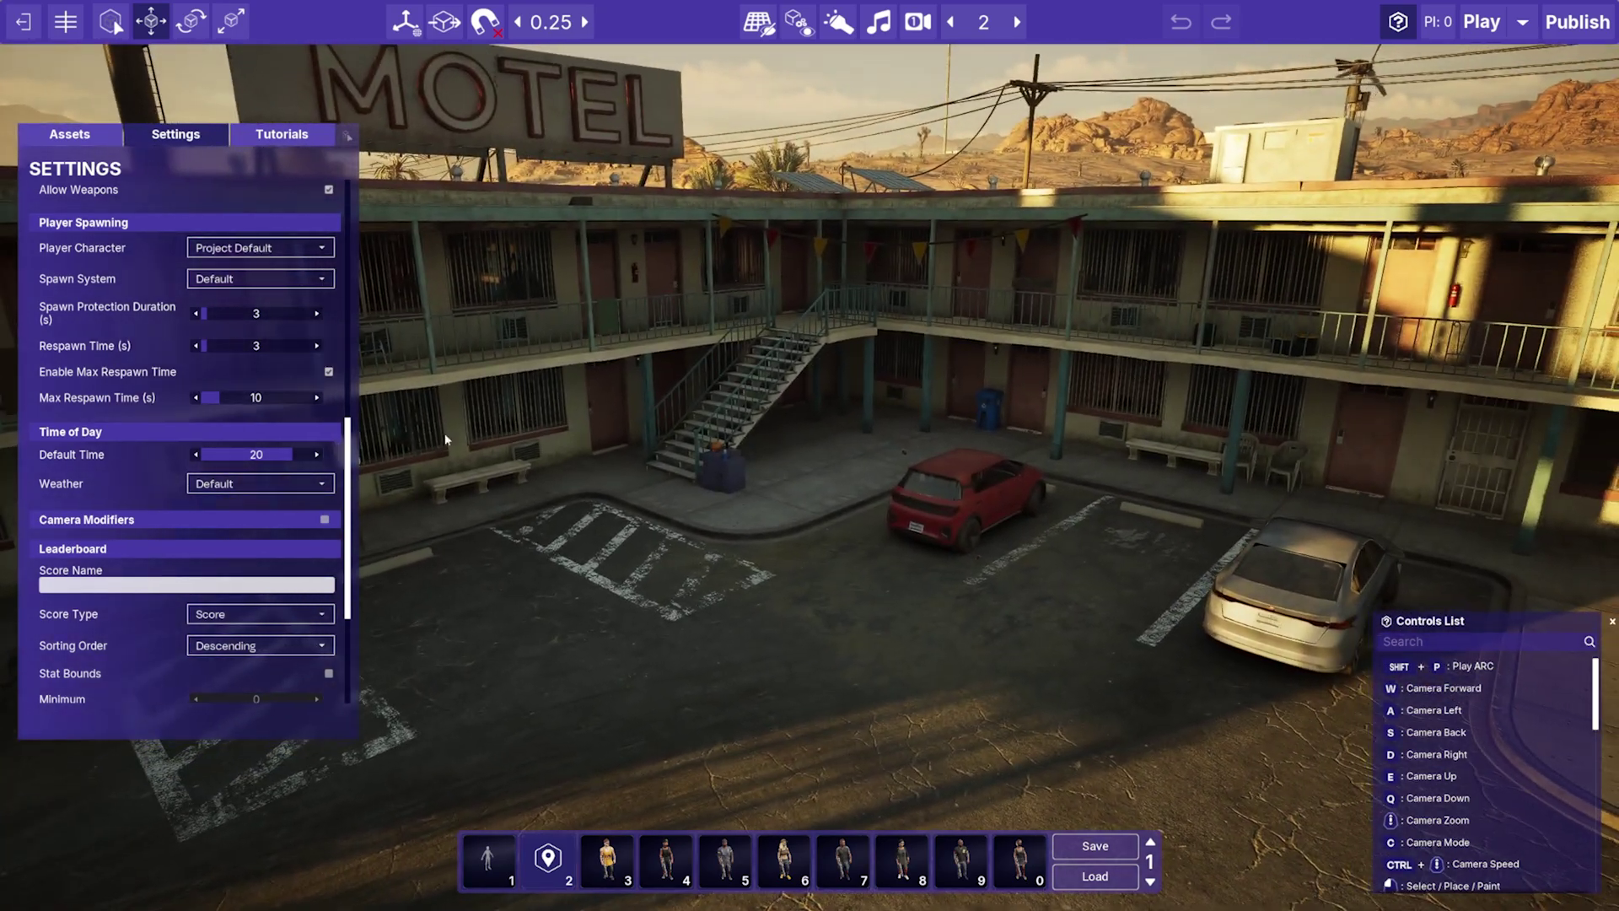
Name the ARC "A Redrock Tale".
{"action": "left_click_drag", "start_coordinate": [350, 458], "coordinate": [337, 250]}
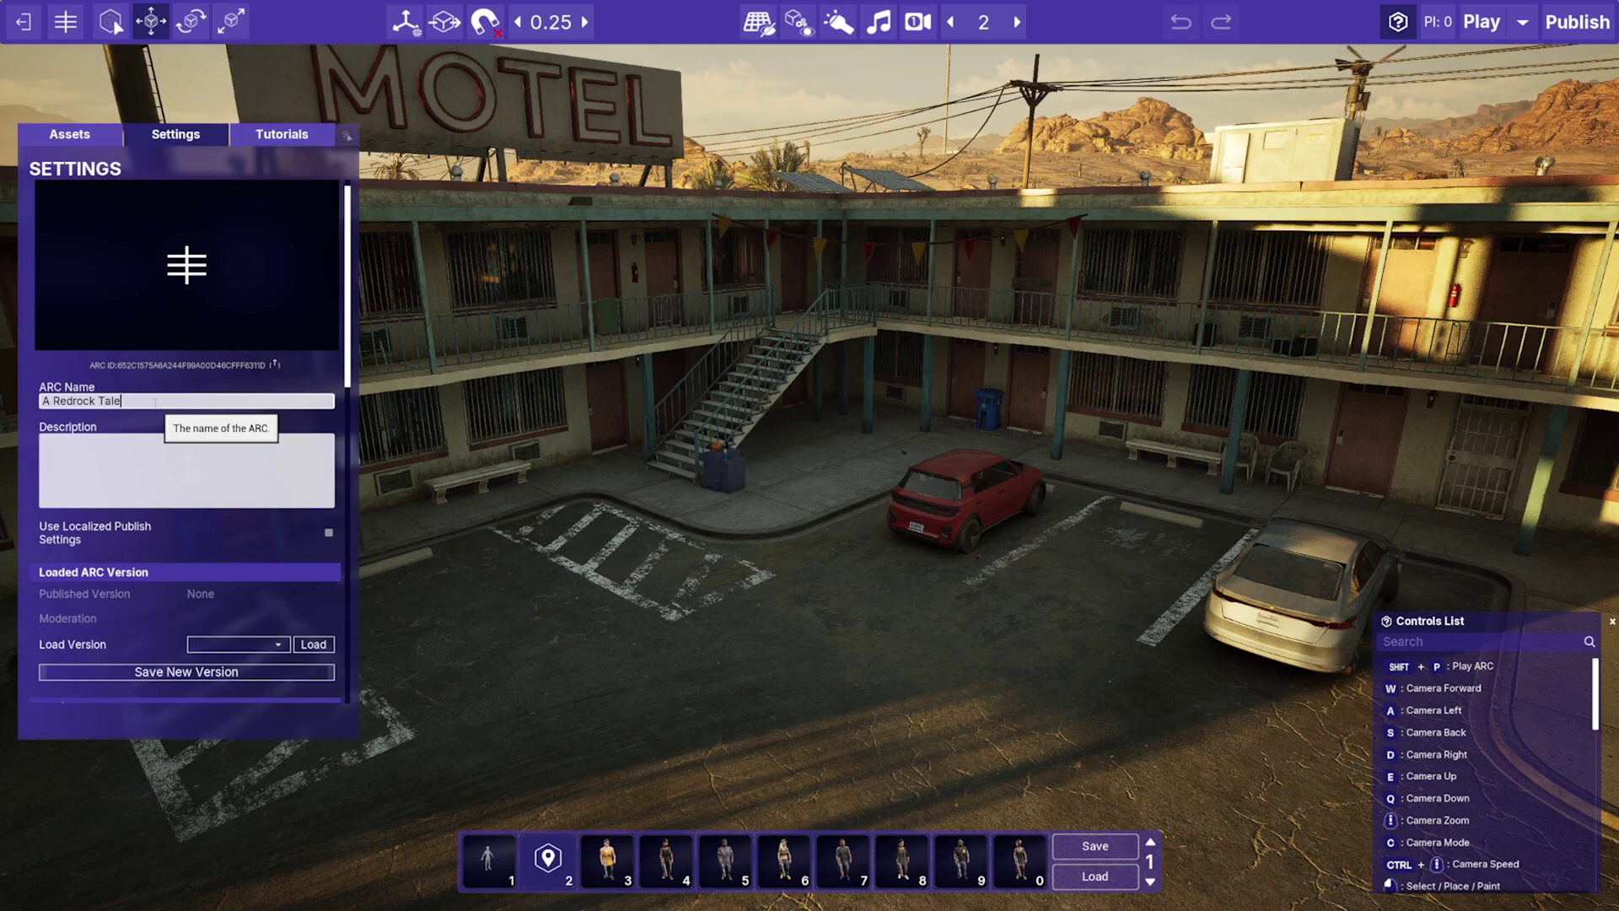
{"action": "left_click", "coordinate": [219, 278]}
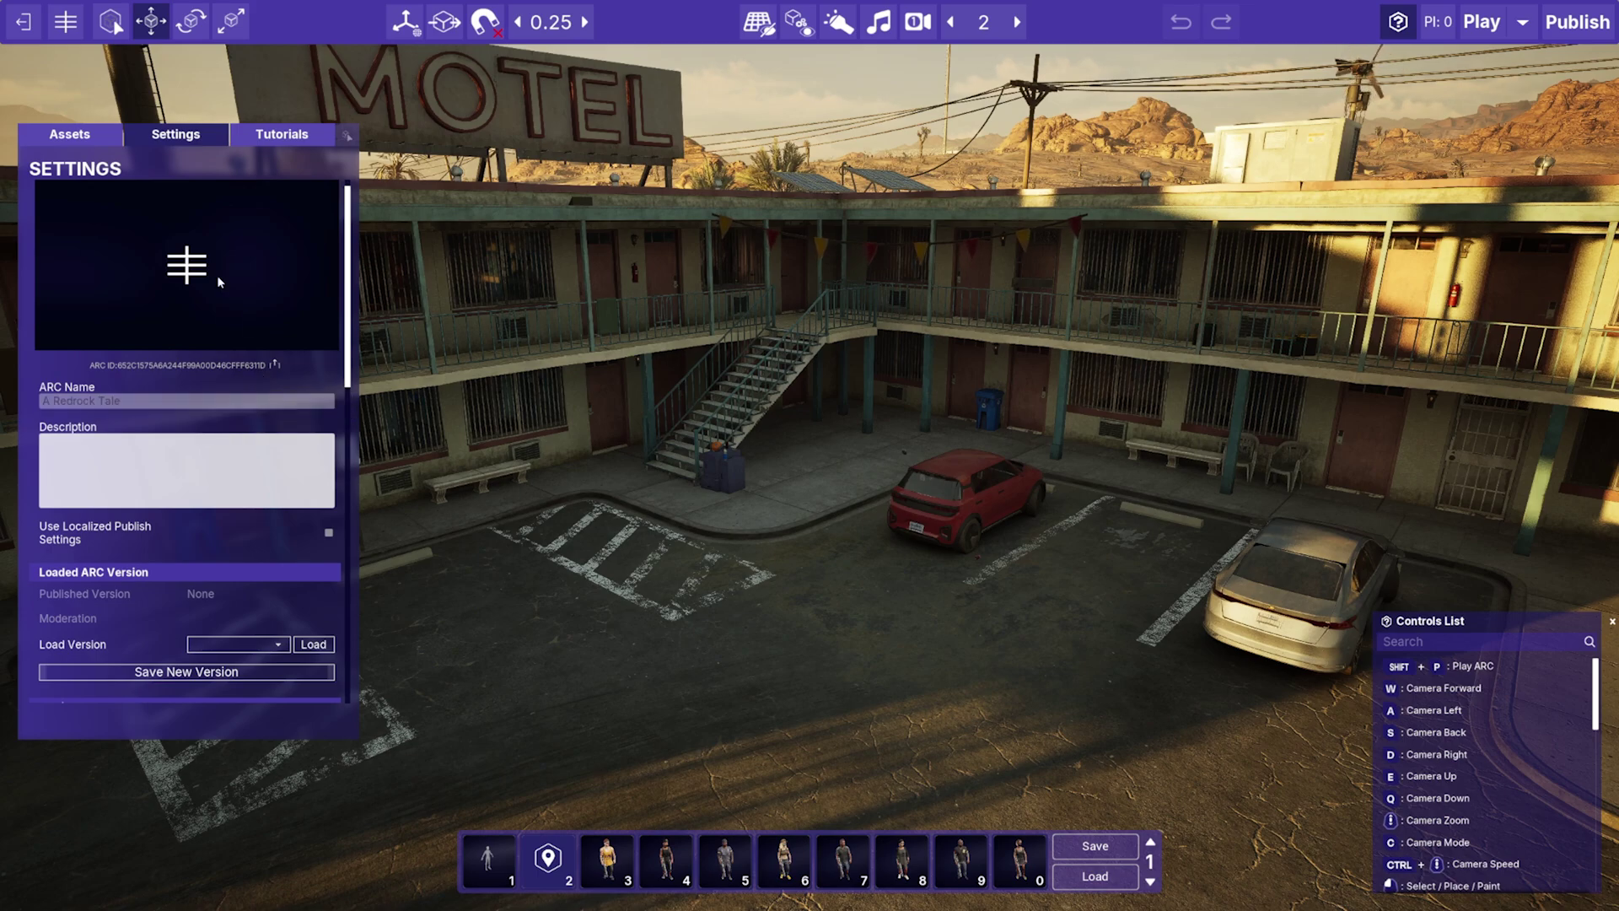
Return to the asset categories and view the hotbar sets available to load.
{"action": "left_click", "coordinate": [70, 140]}
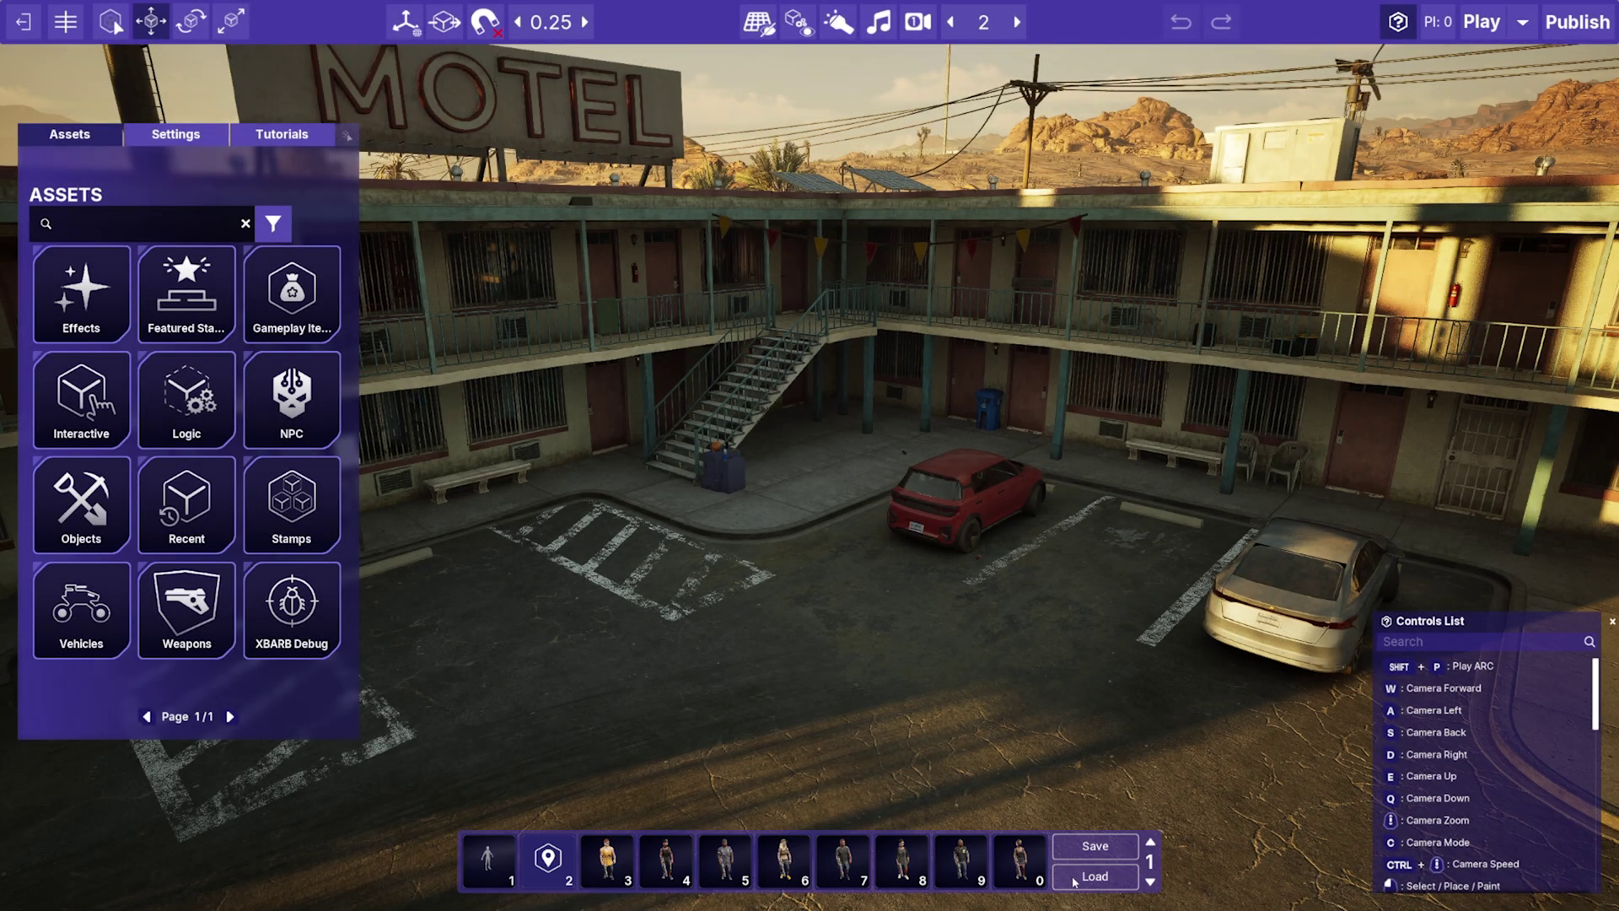
{"action": "left_click", "coordinate": [1076, 881]}
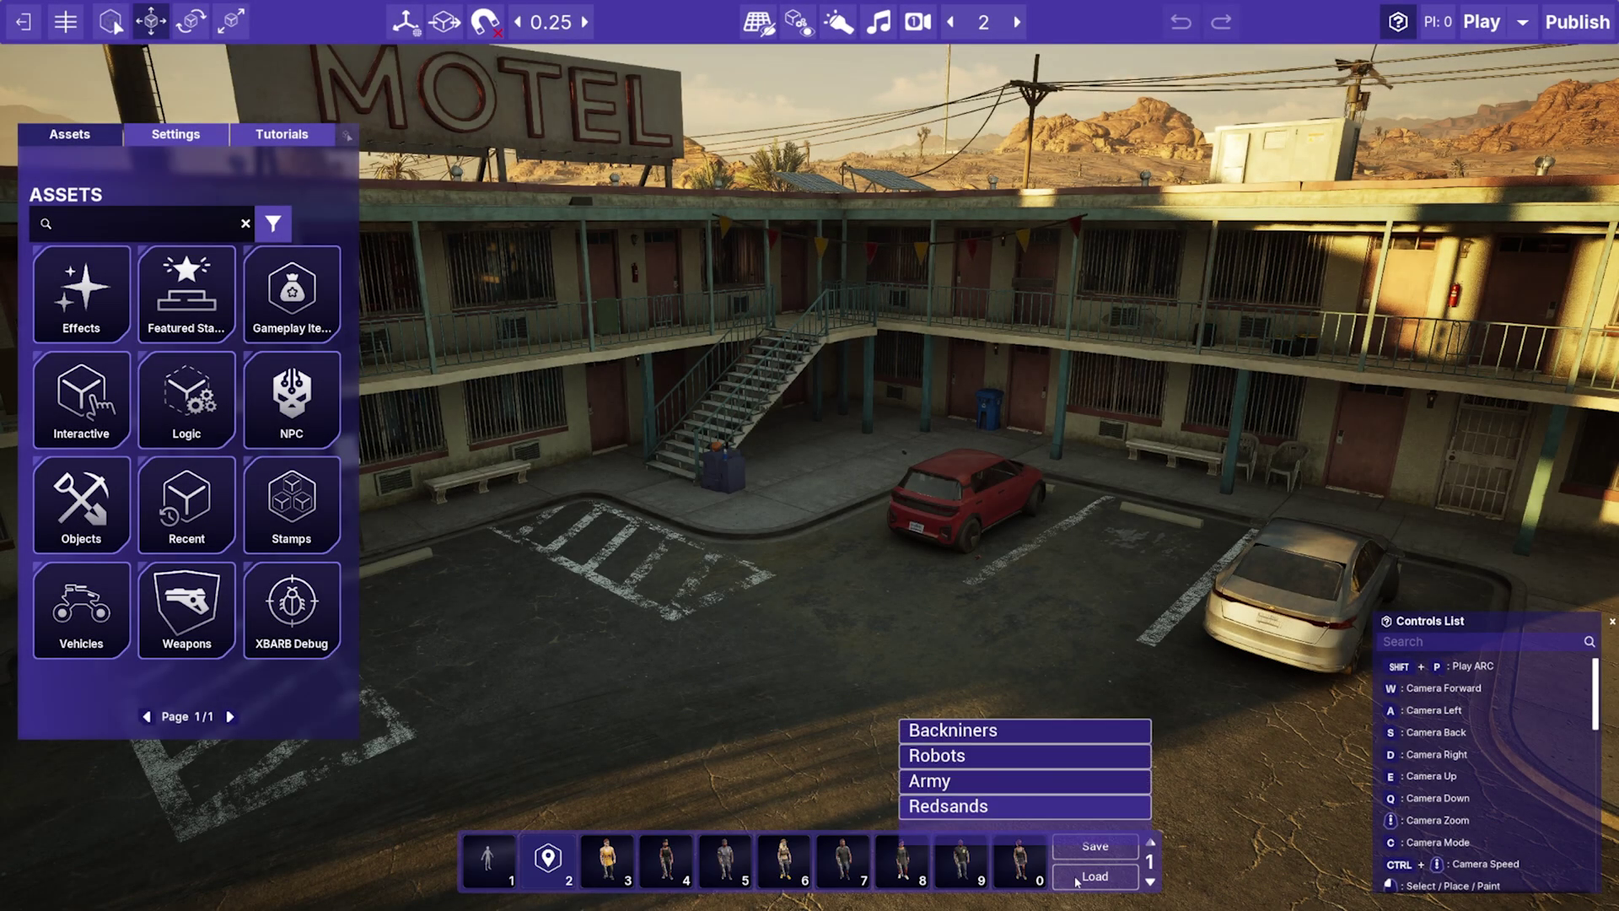
{"action": "left_click", "coordinate": [1202, 771]}
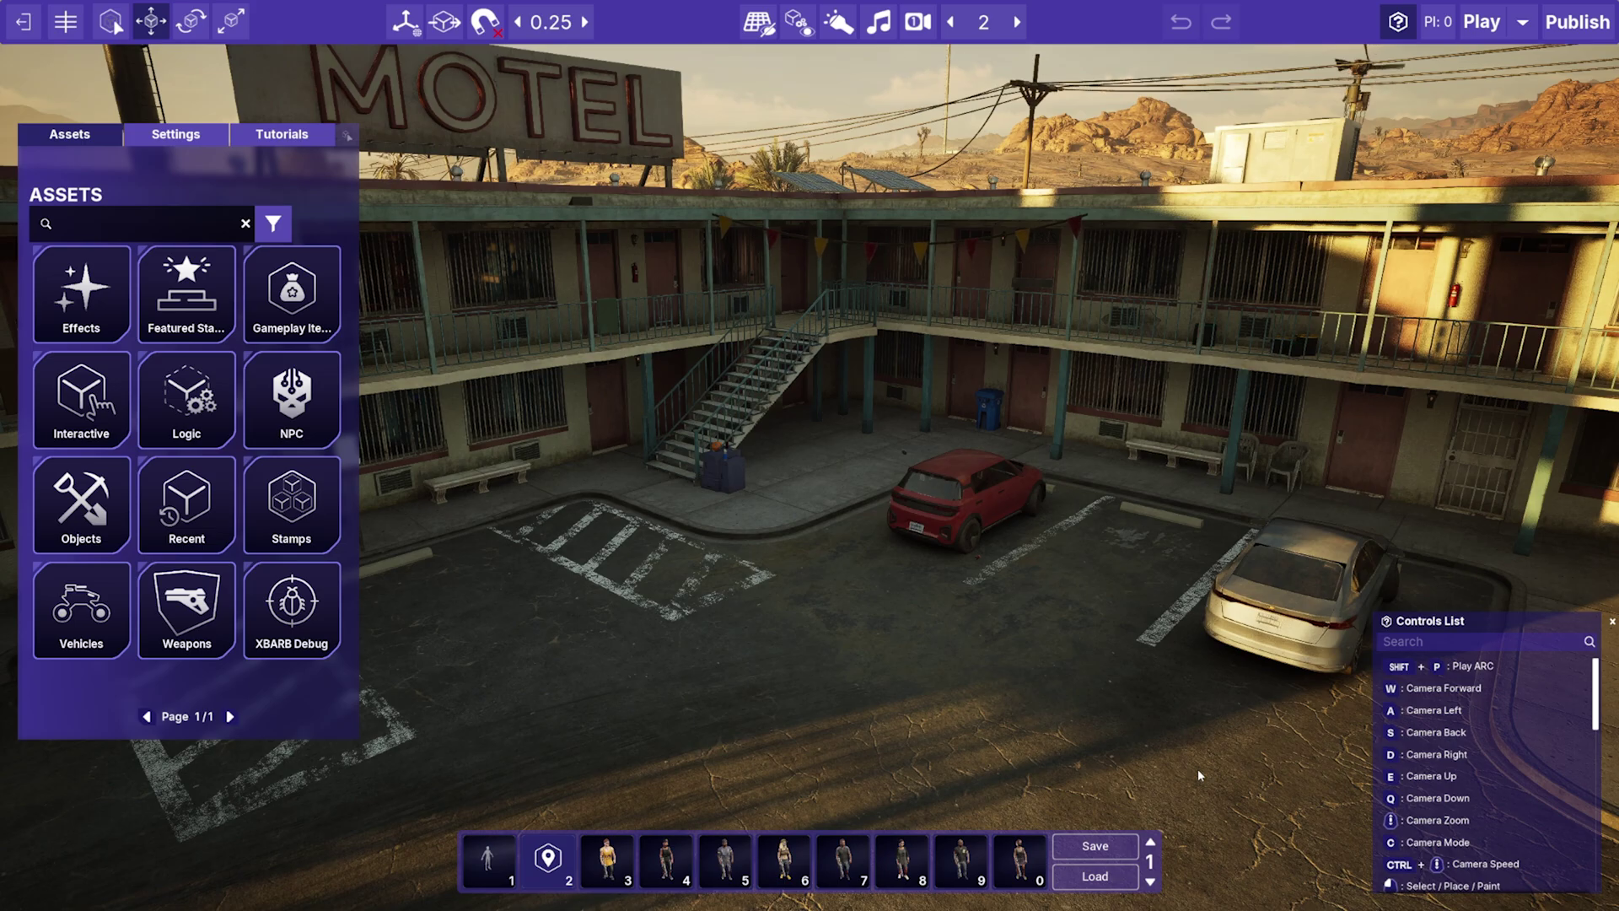
Place the hotbar's first item, the player spawn, in the sunlit driveway at the motel entrance.
{"action": "right_click_drag", "start_coordinate": [1174, 760], "coordinate": [742, 780]}
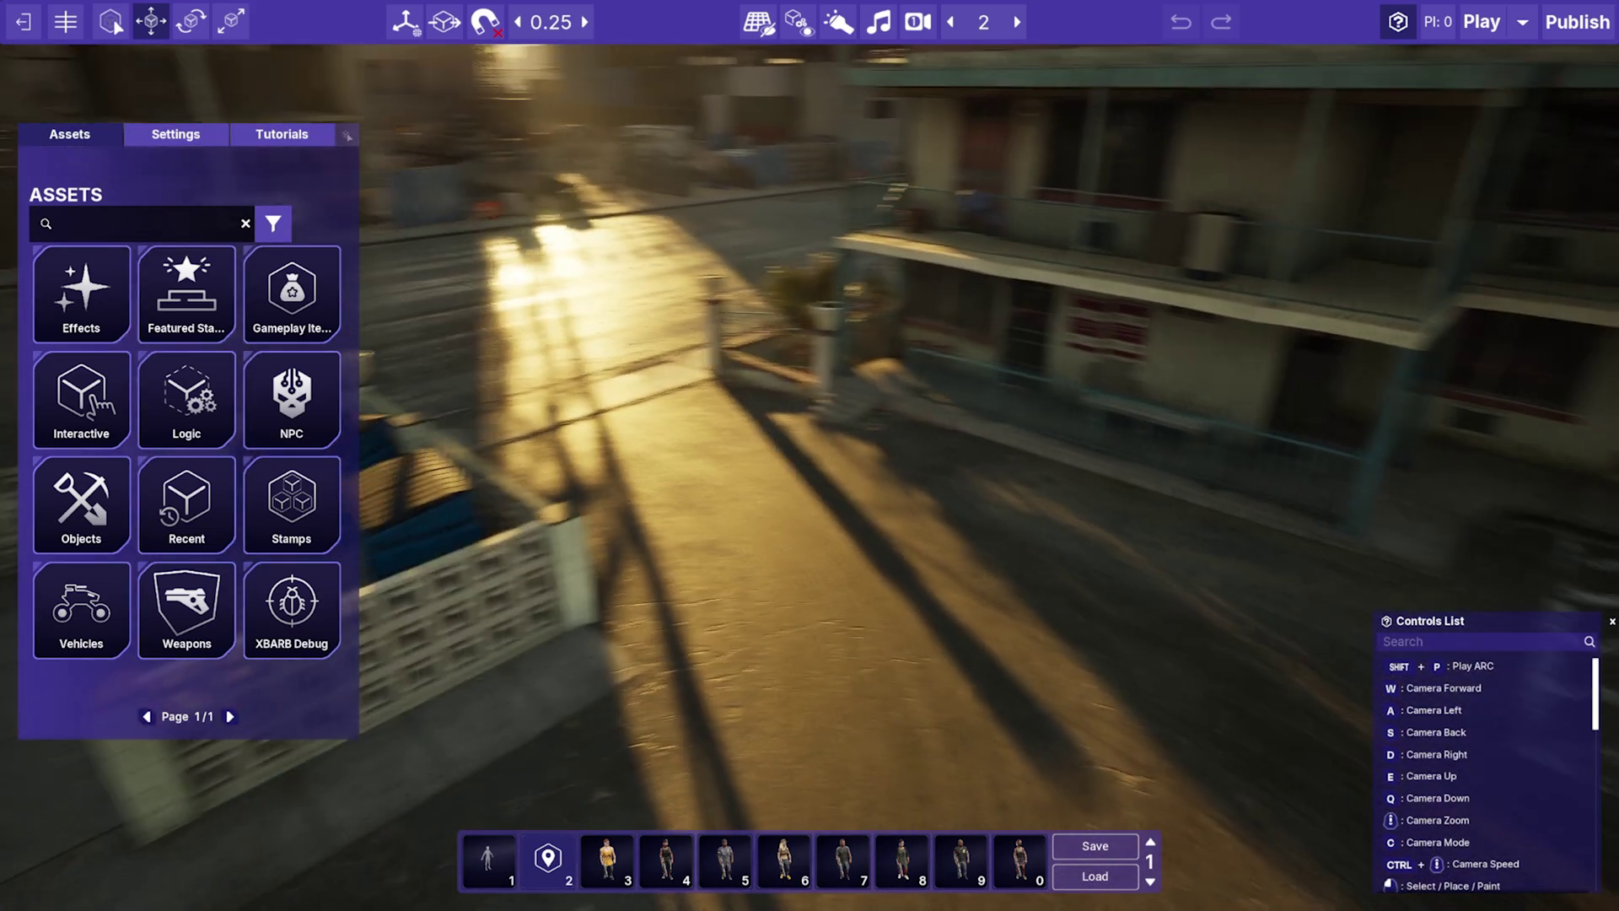
{"action": "left_click", "coordinate": [488, 858]}
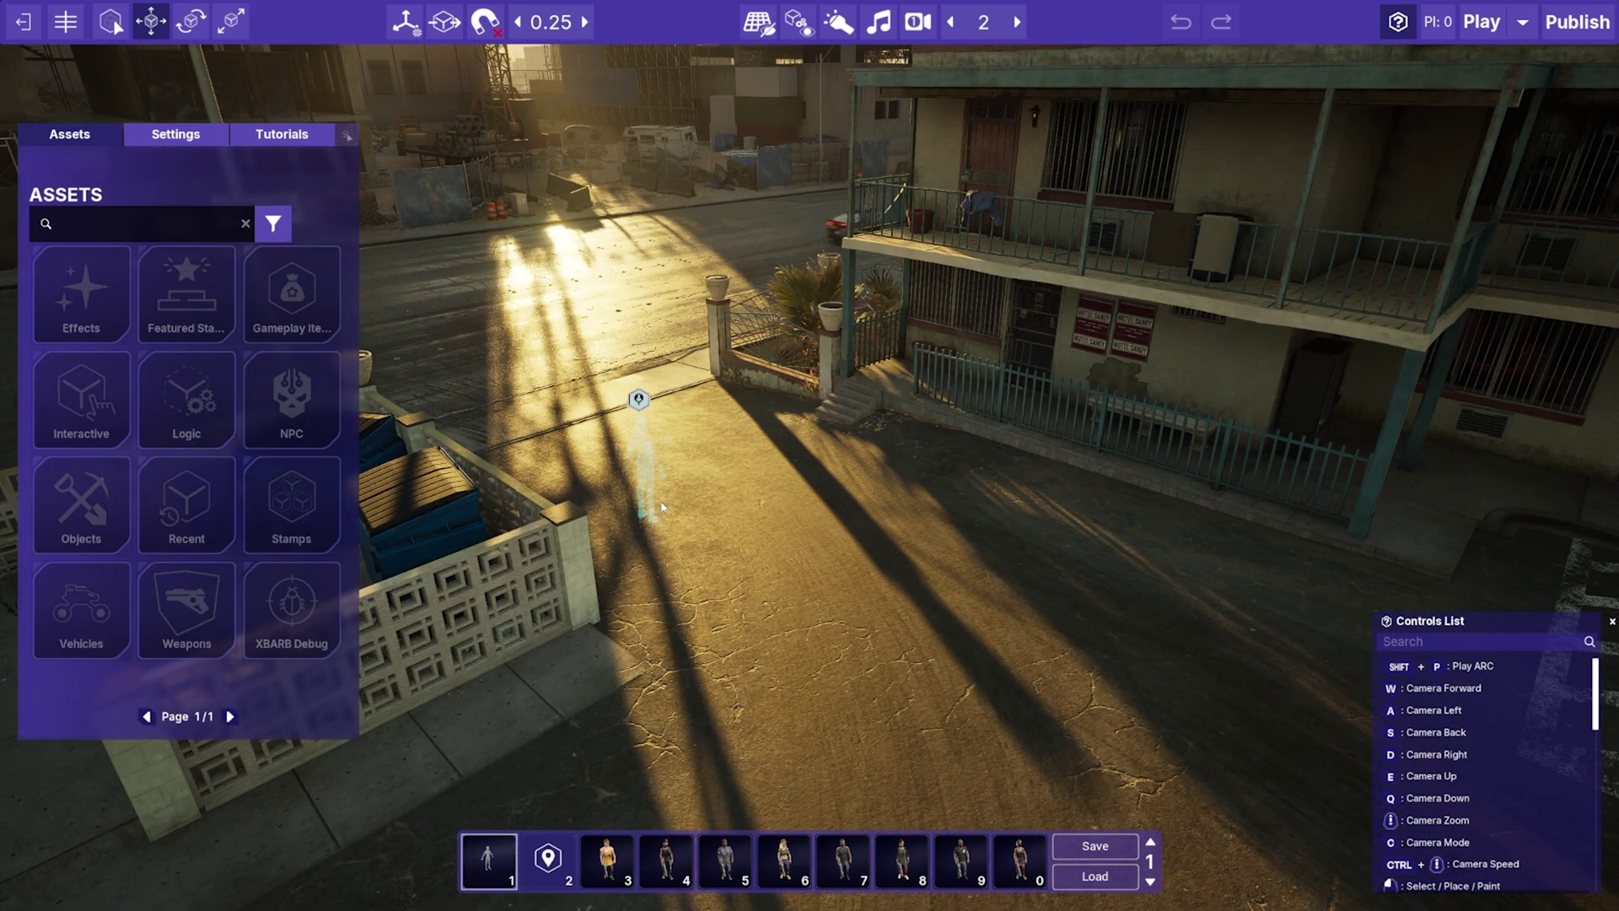
{"action": "left_click", "coordinate": [662, 442]}
Place the Backniner Male 01 NPC on the pavement beside the courtyard staircase.
{"action": "right_click_drag", "start_coordinate": [662, 441], "coordinate": [1323, 442]}
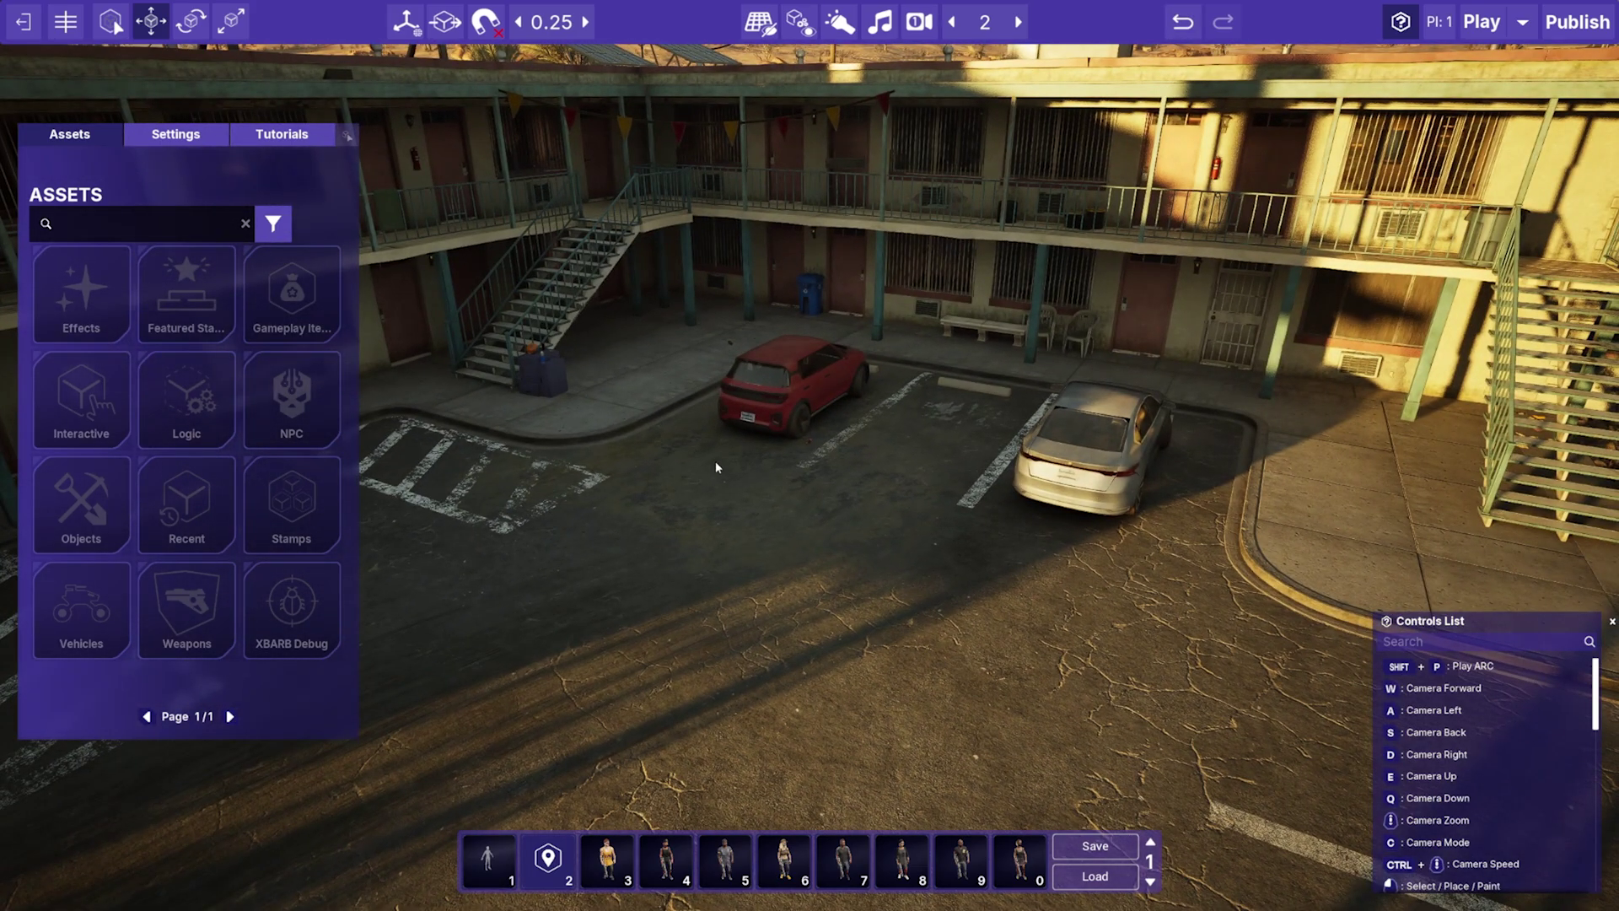
{"action": "left_click", "coordinate": [604, 863]}
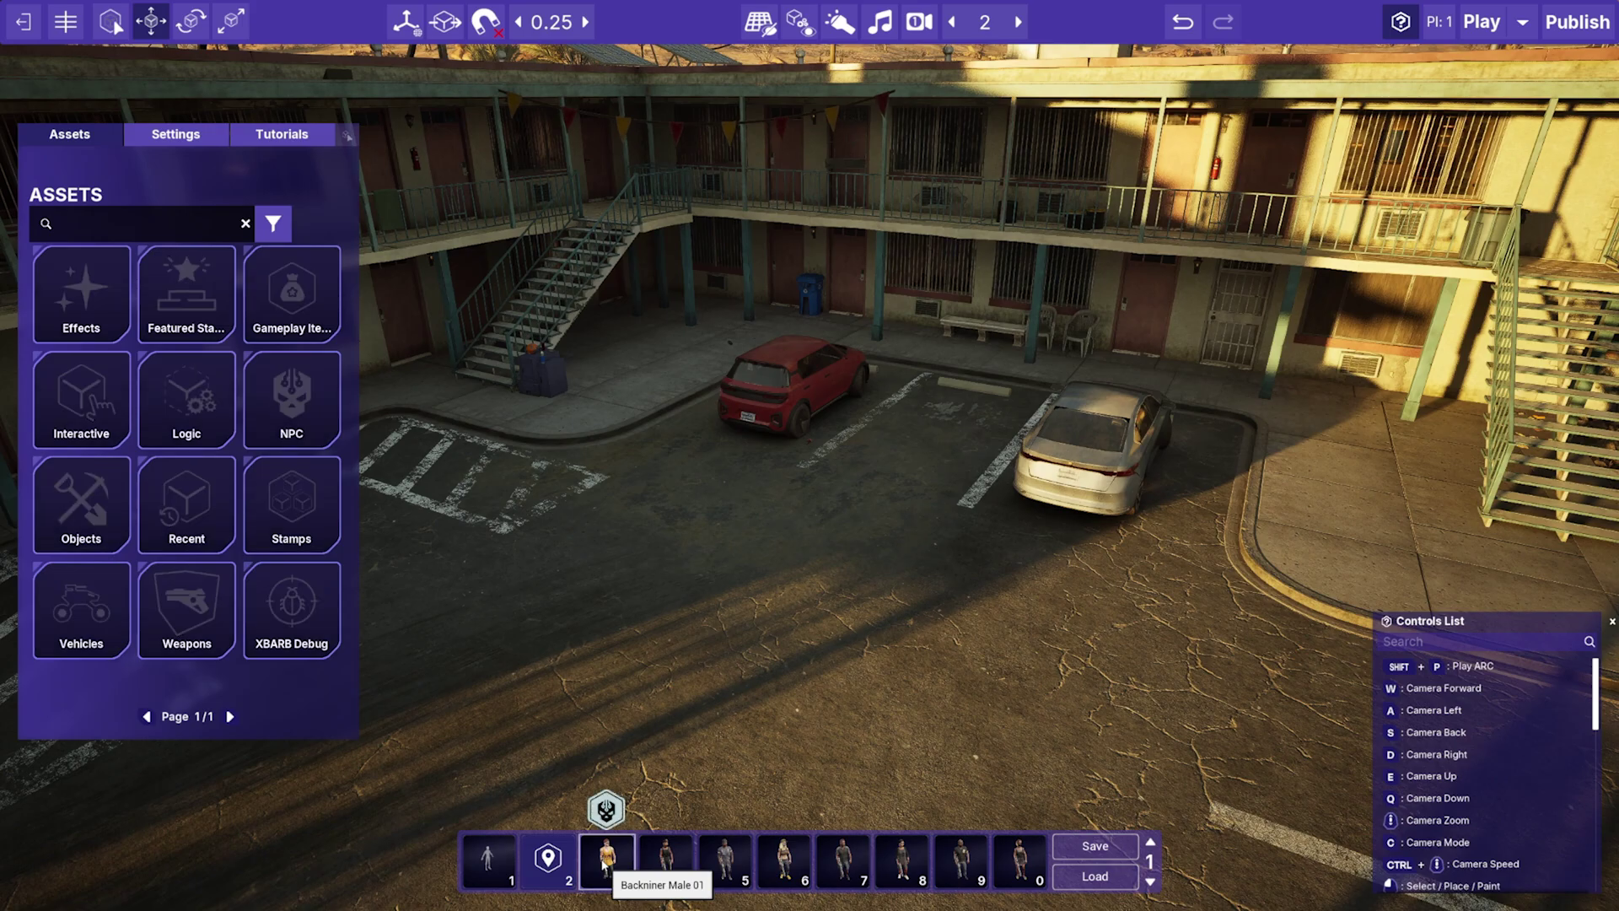
{"action": "left_click", "coordinate": [600, 401]}
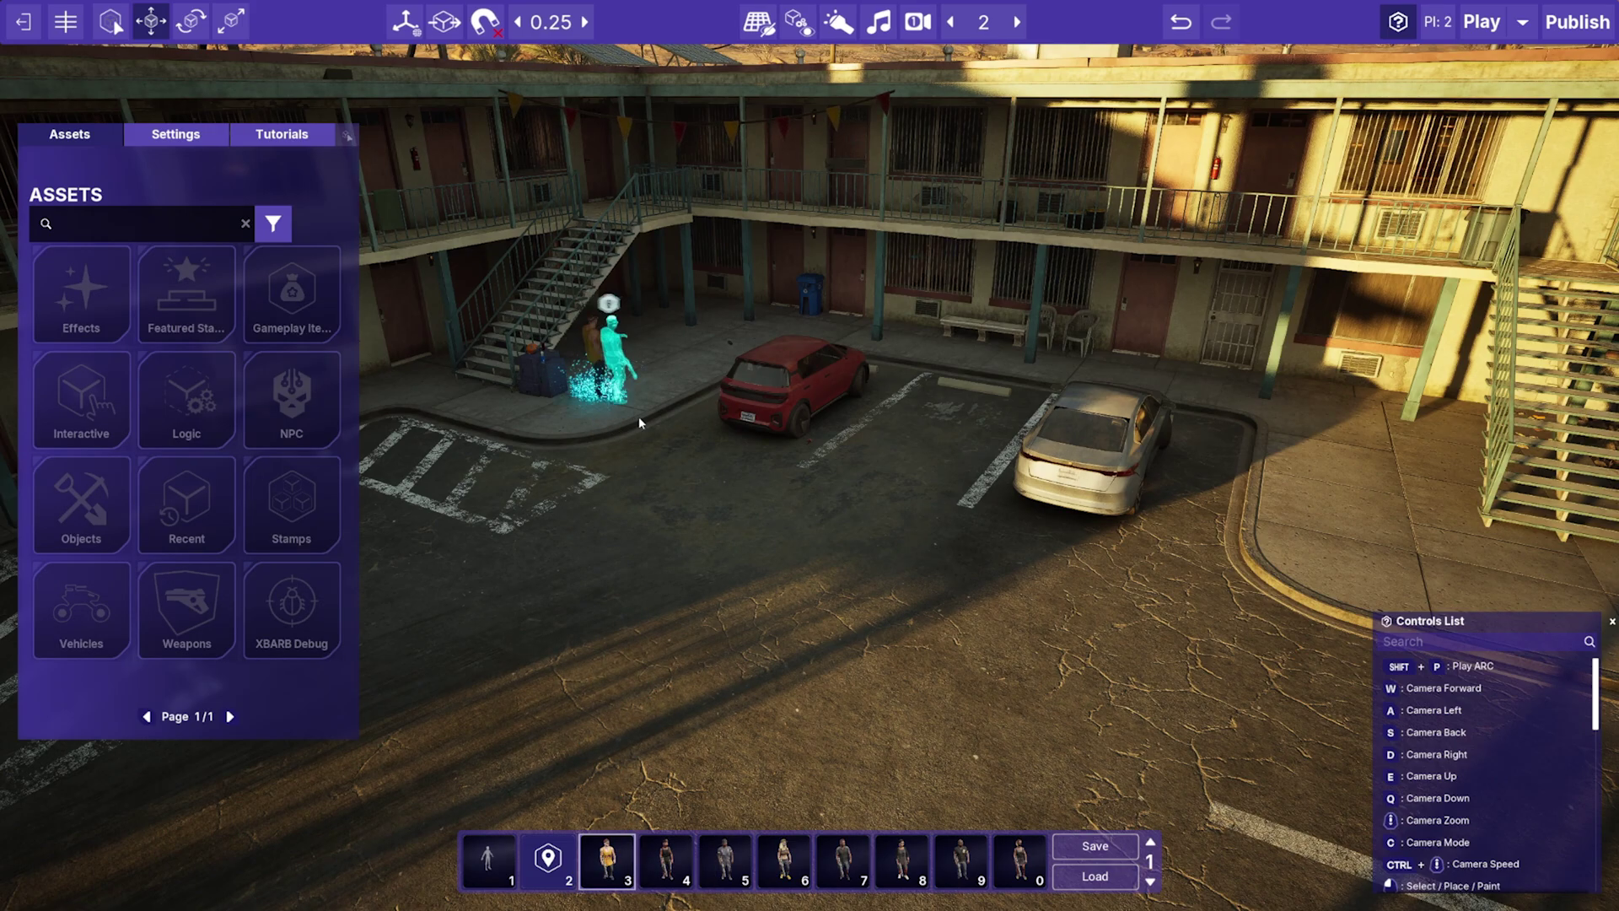
{"action": "right_click", "coordinate": [715, 615]}
Place the hotbar's slot 4 NPC on the pavement near the outer staircase and the slot 5 NPC on the upper walkway.
{"action": "left_click", "coordinate": [680, 862]}
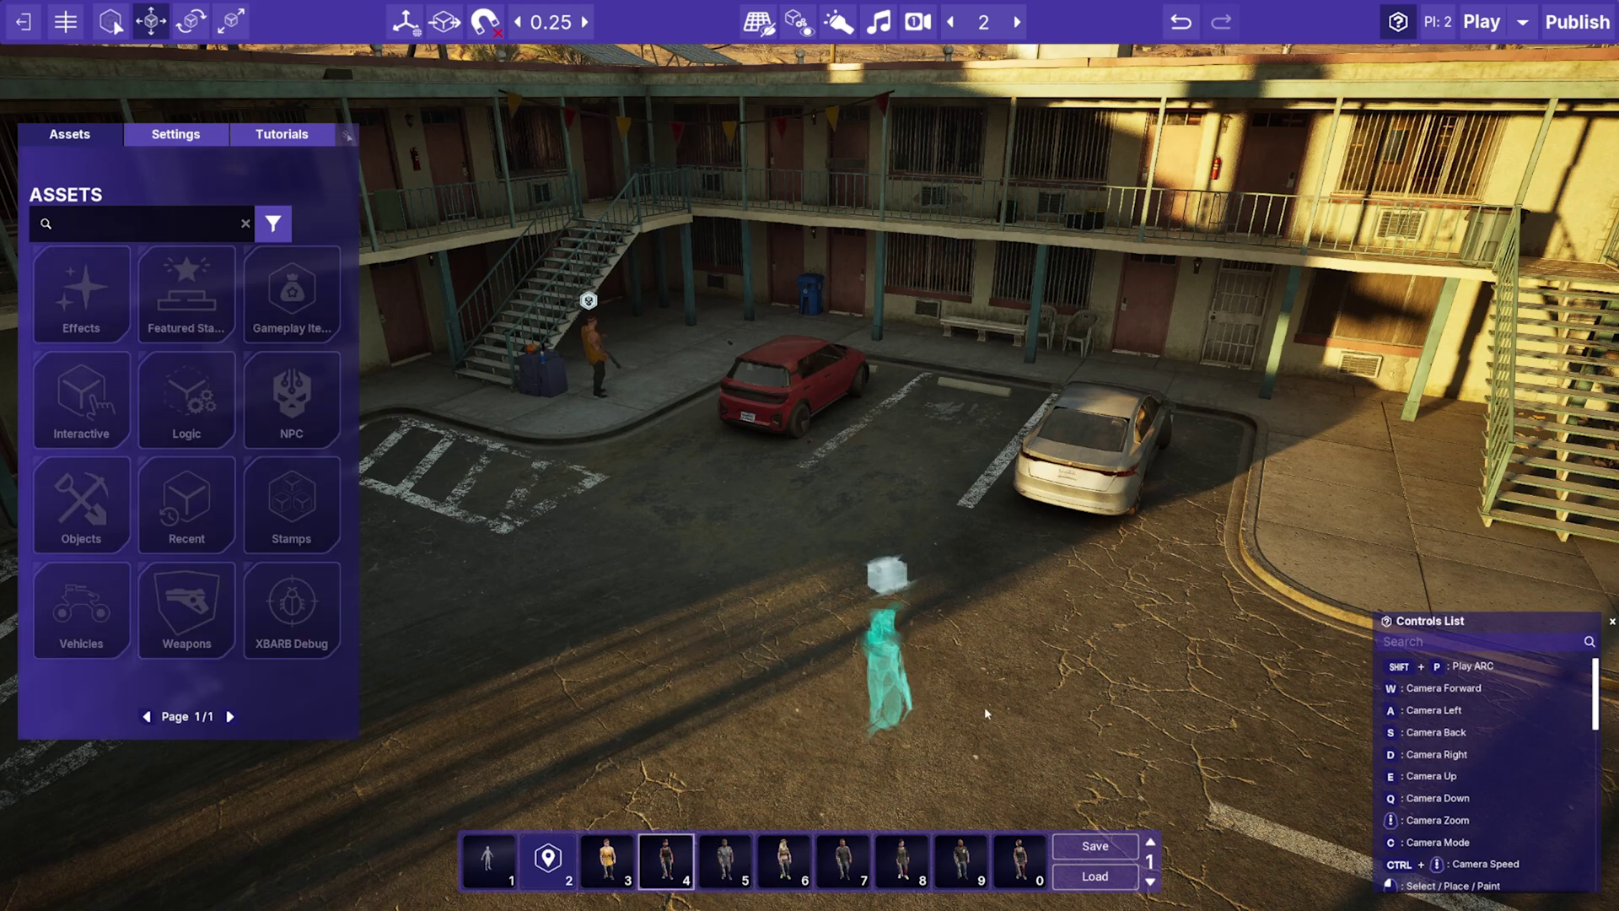
{"action": "left_click", "coordinate": [1342, 549]}
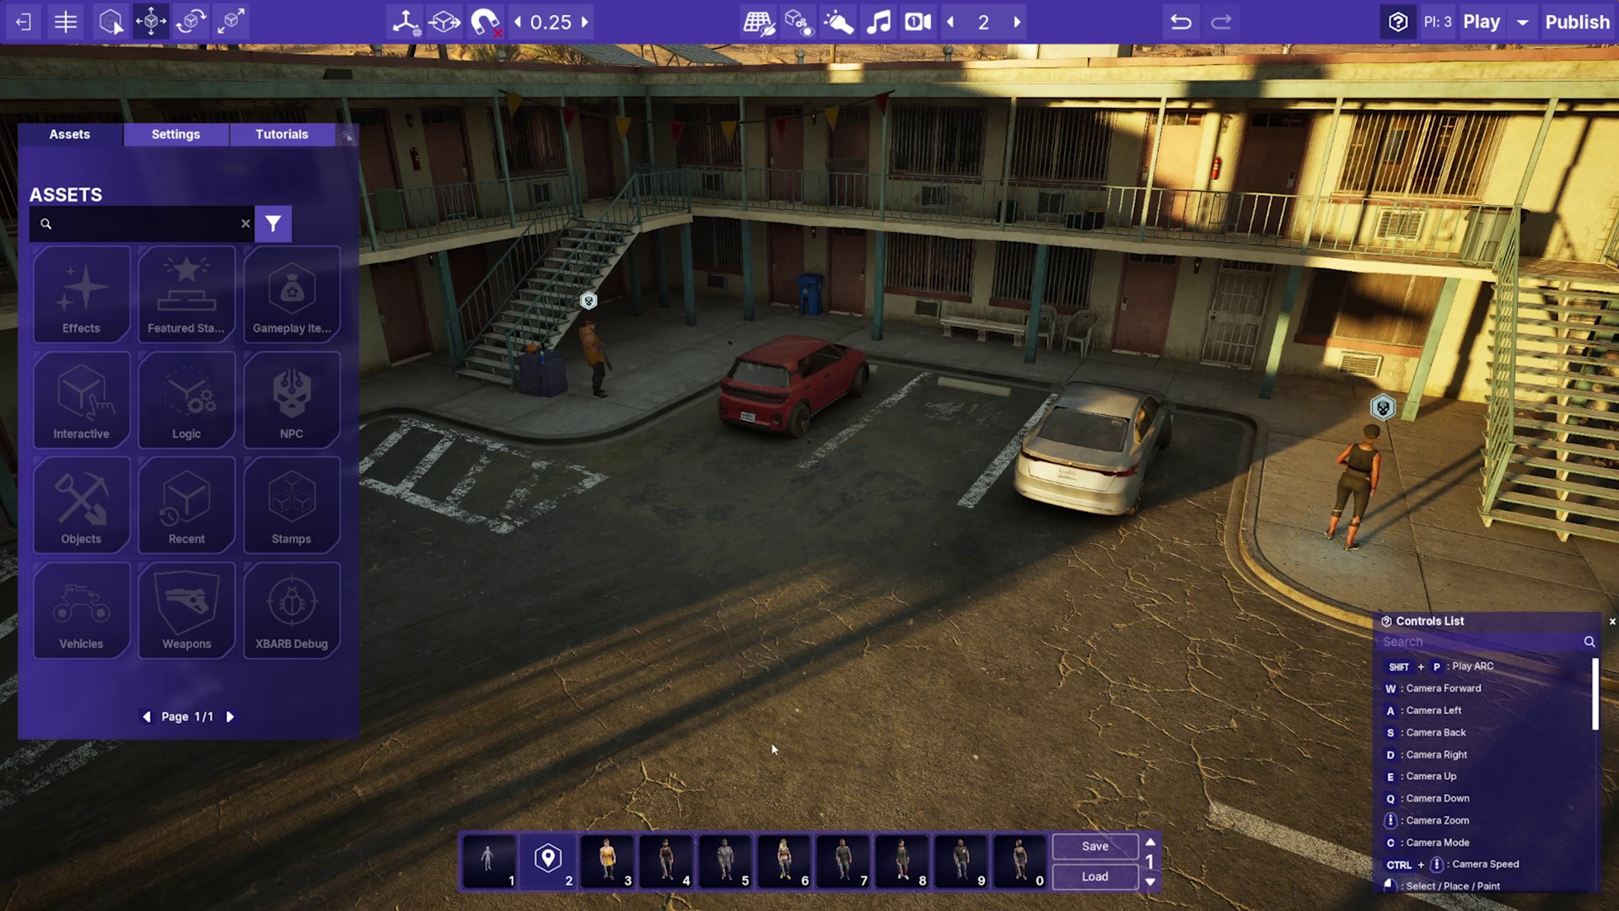
{"action": "left_click", "coordinate": [725, 860]}
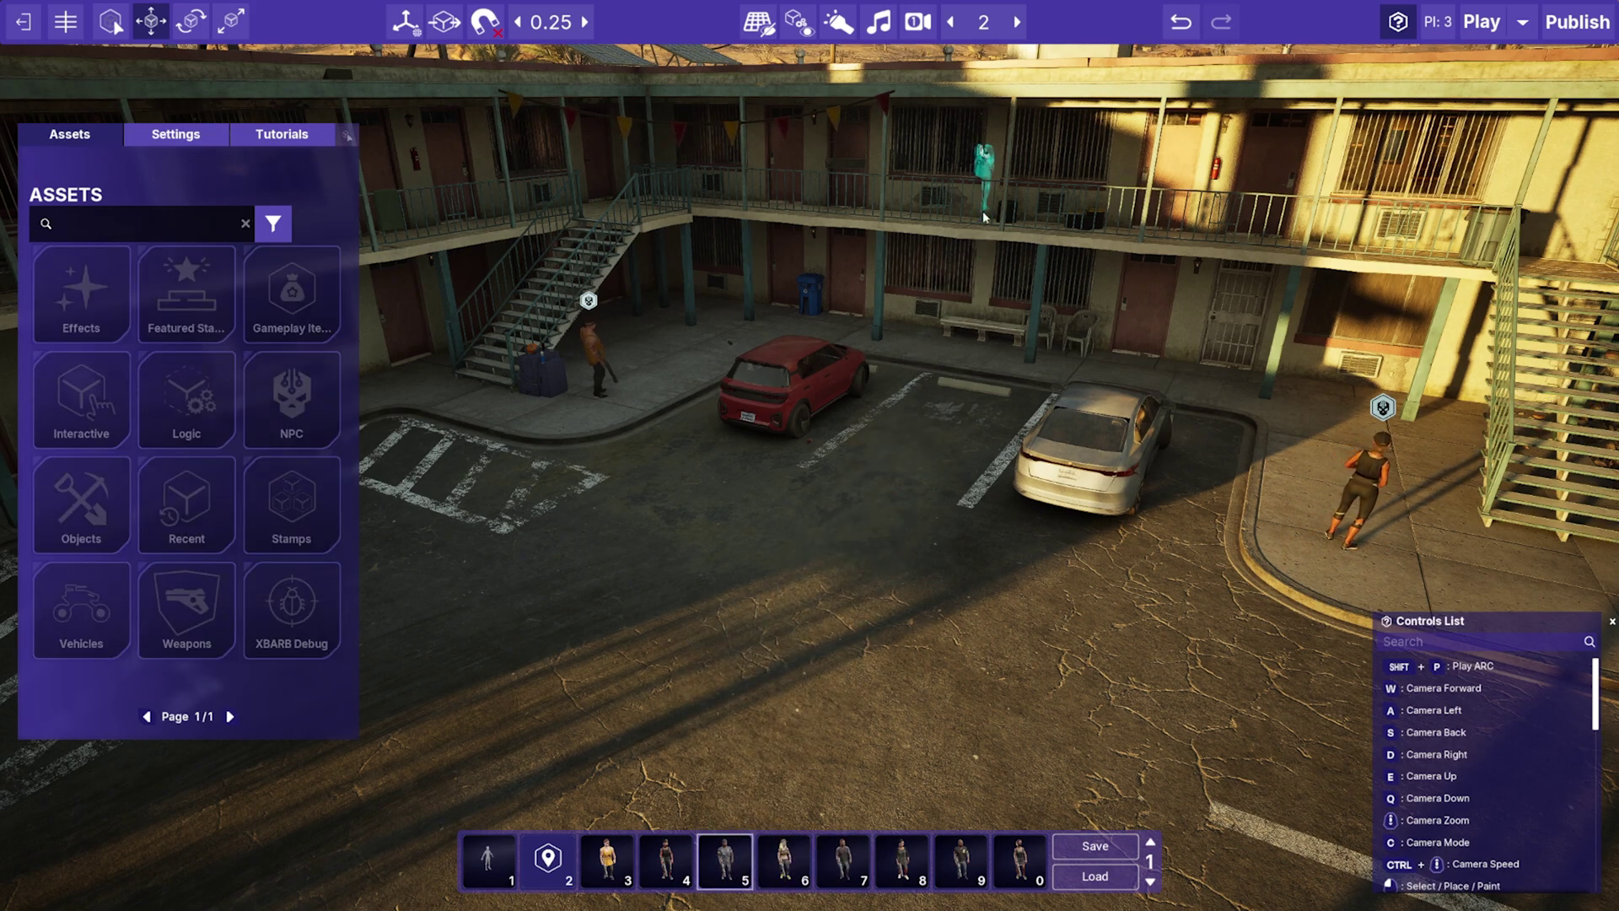
{"action": "left_click", "coordinate": [985, 222]}
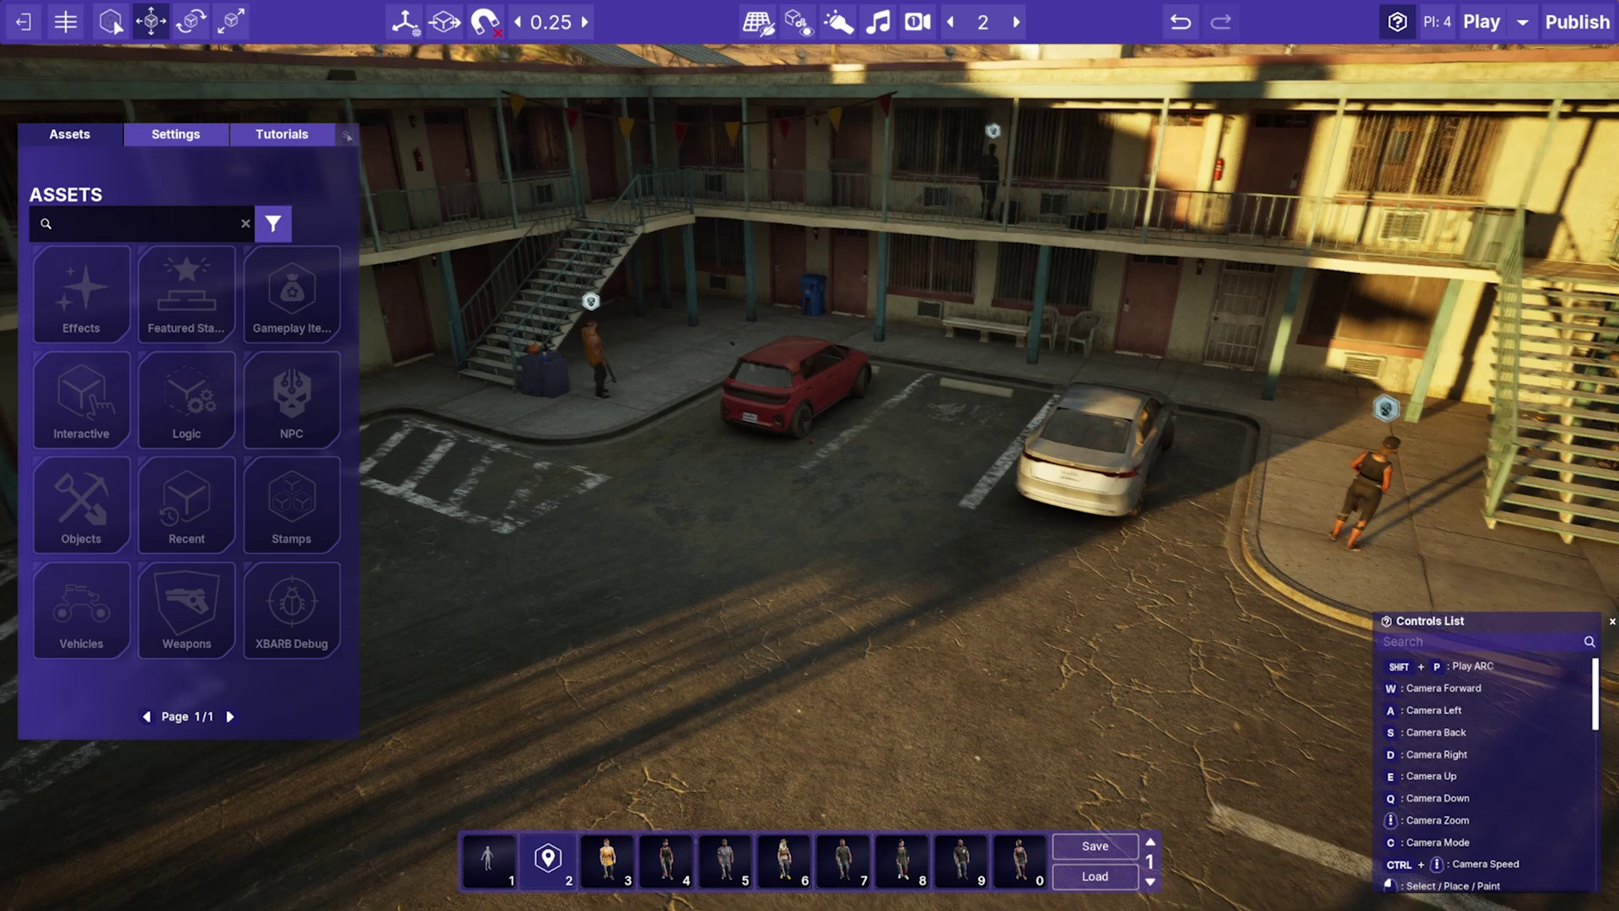
Rotate the Backniner Male 01 NPC beside the courtyard staircase to -90 degrees about the Z axis.
{"action": "key", "text": "a"}
{"action": "right_click_drag", "start_coordinate": [831, 297], "coordinate": [929, 118]}
{"action": "key", "text": "w"}
{"action": "scroll", "coordinate": [821, 502], "scroll_direction": "up", "scroll_amount": 3}
{"action": "scroll", "coordinate": [827, 536], "scroll_direction": "up", "scroll_amount": 5}
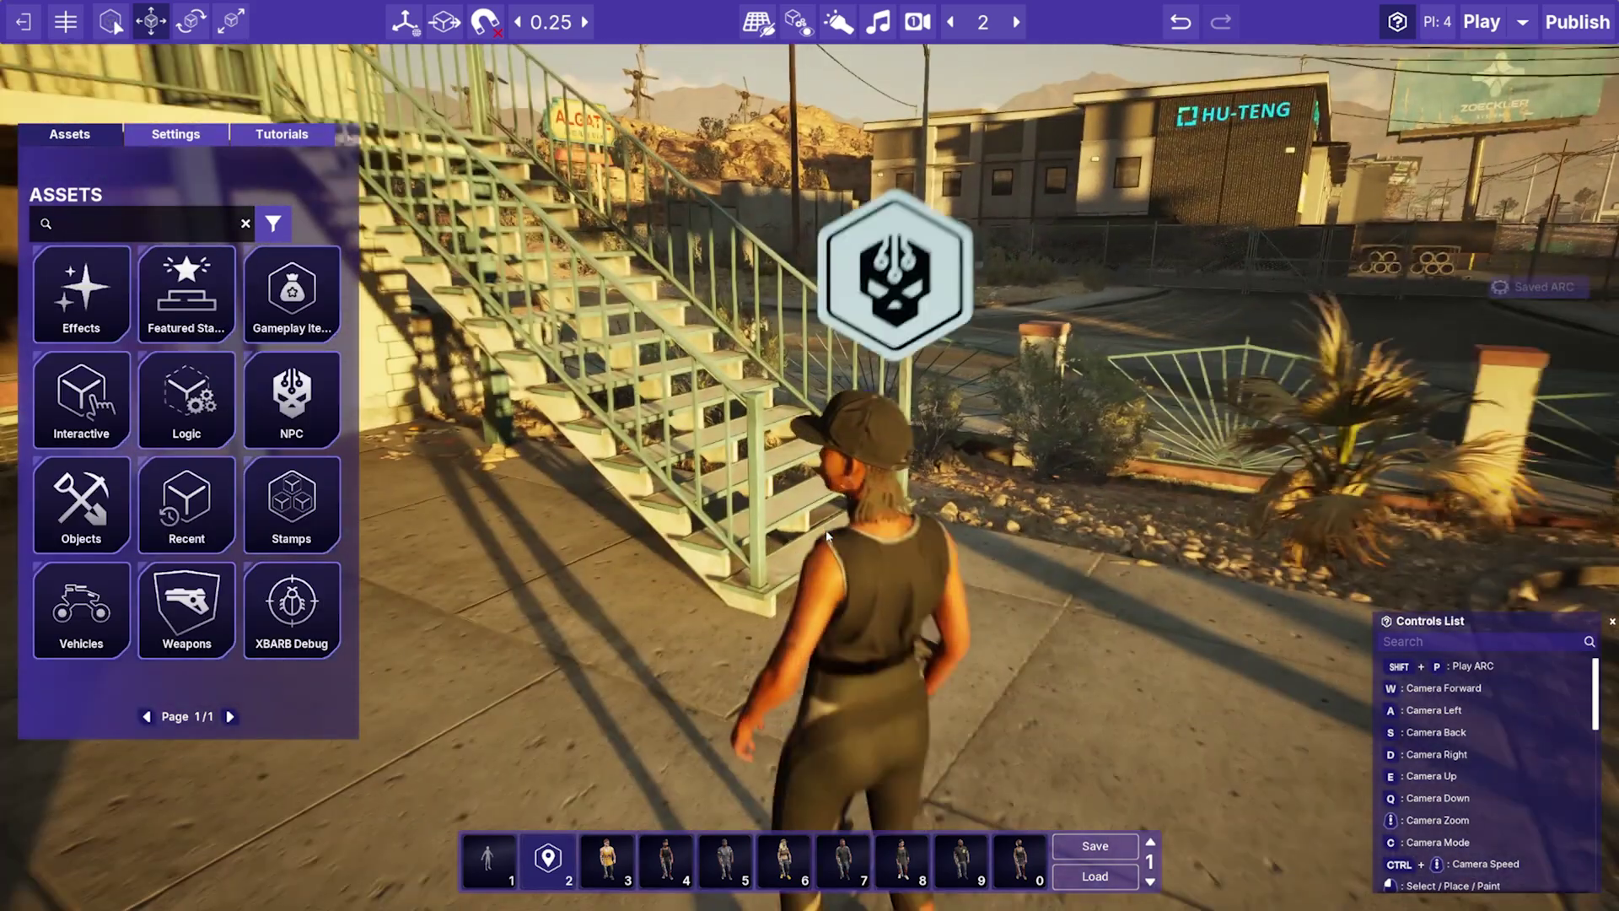
{"action": "scroll", "coordinate": [827, 530], "scroll_direction": "down", "scroll_amount": 10}
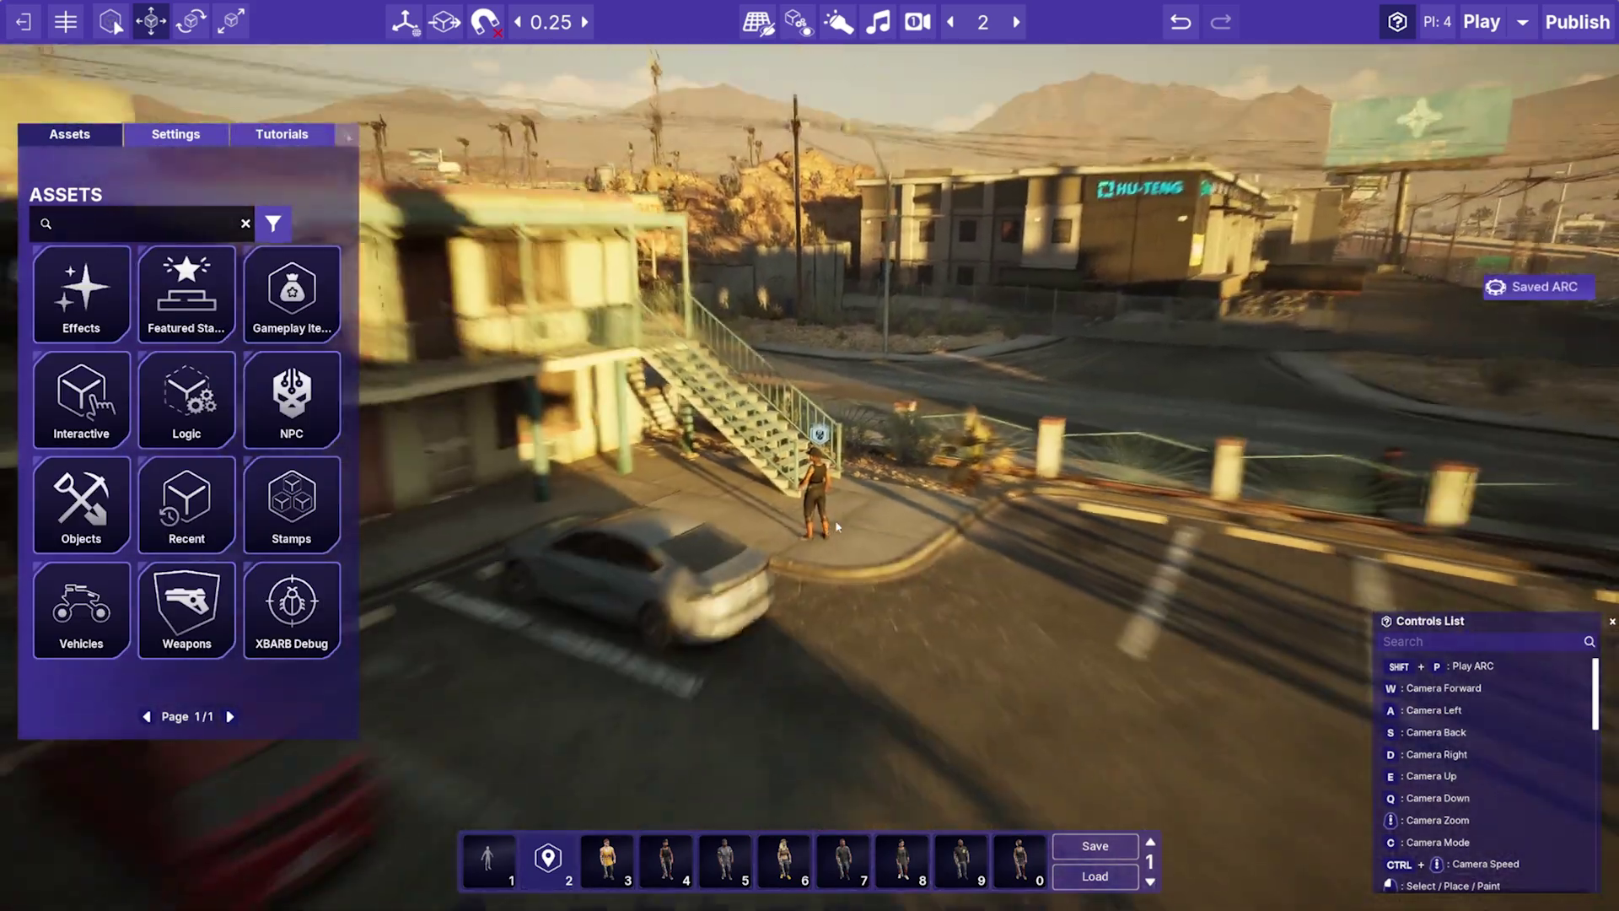
{"action": "scroll", "coordinate": [837, 526], "scroll_direction": "up", "scroll_amount": 5}
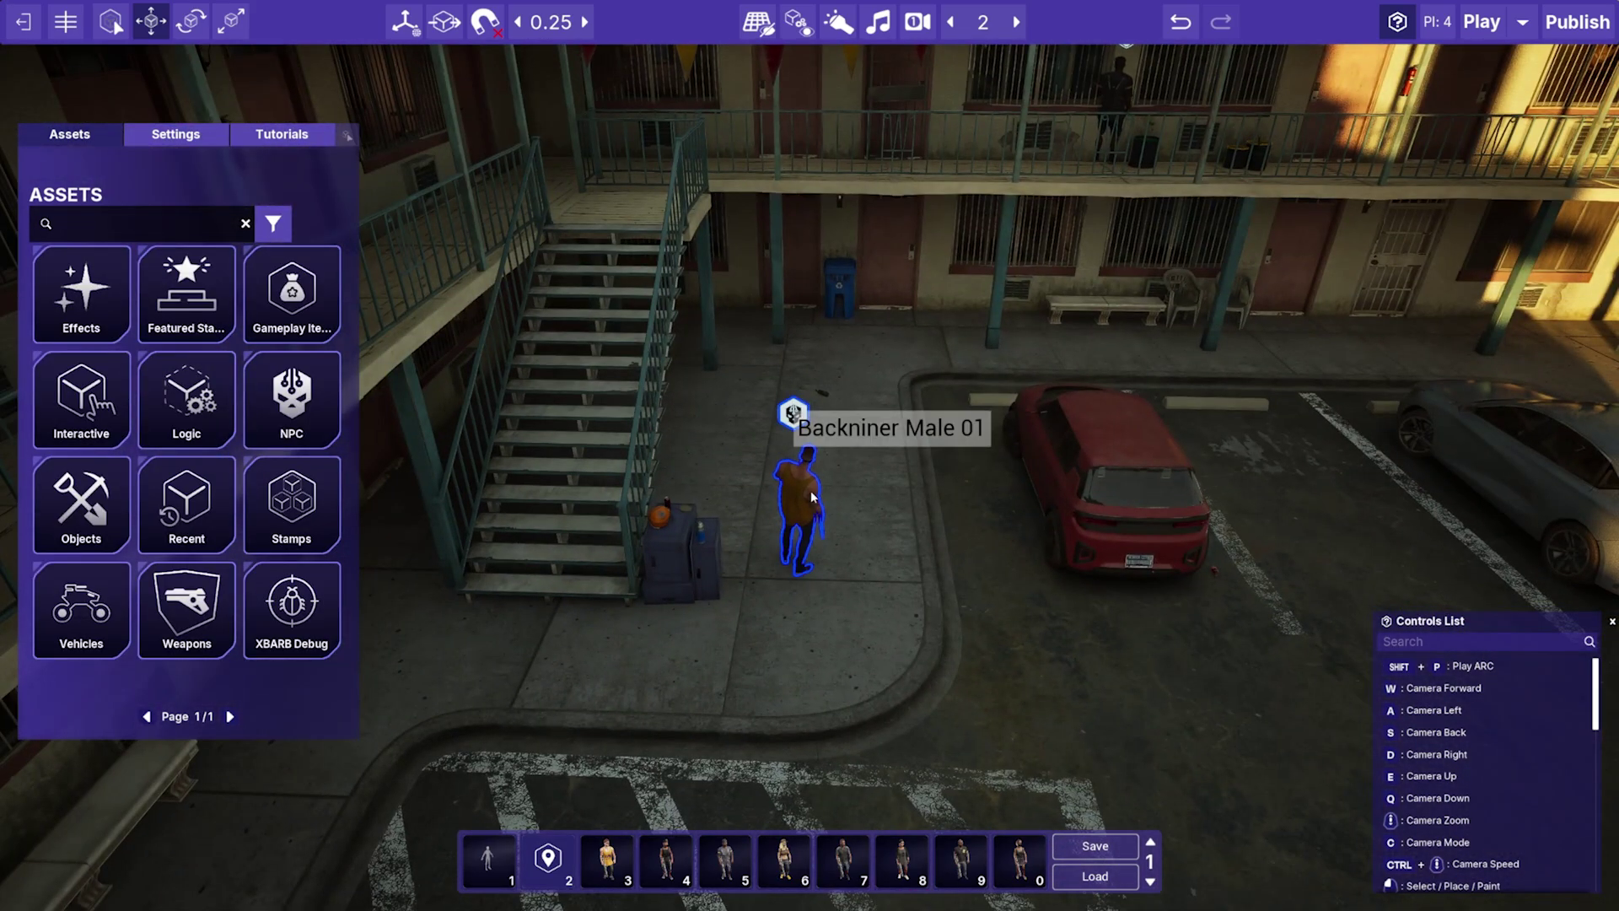
{"action": "left_click", "coordinate": [811, 497]}
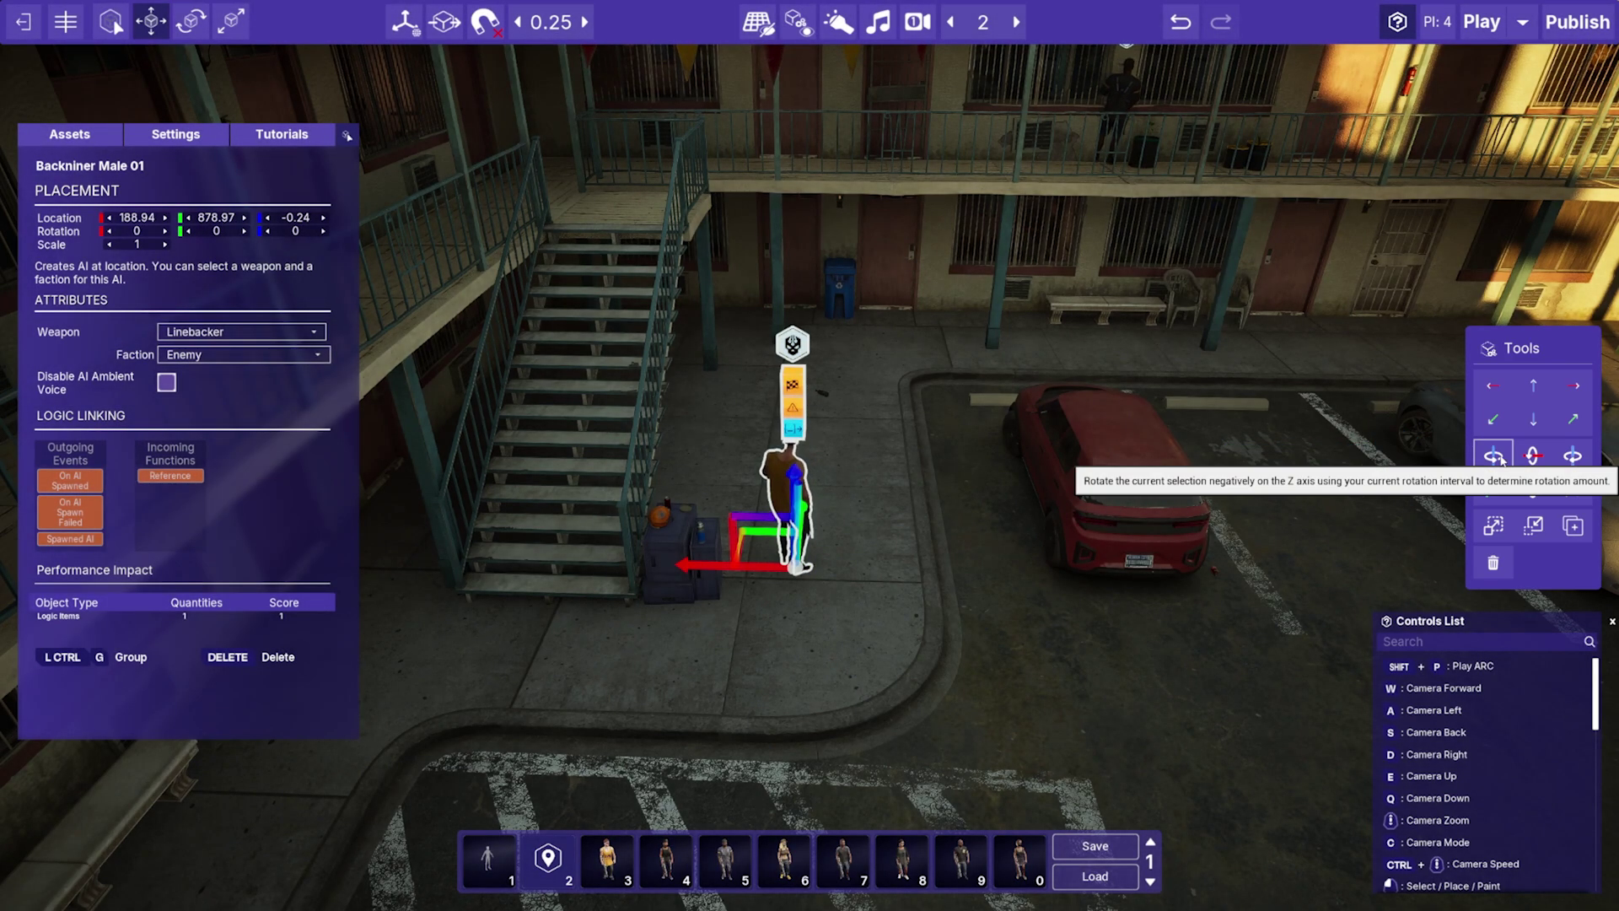
{"action": "left_click", "coordinate": [1494, 458]}
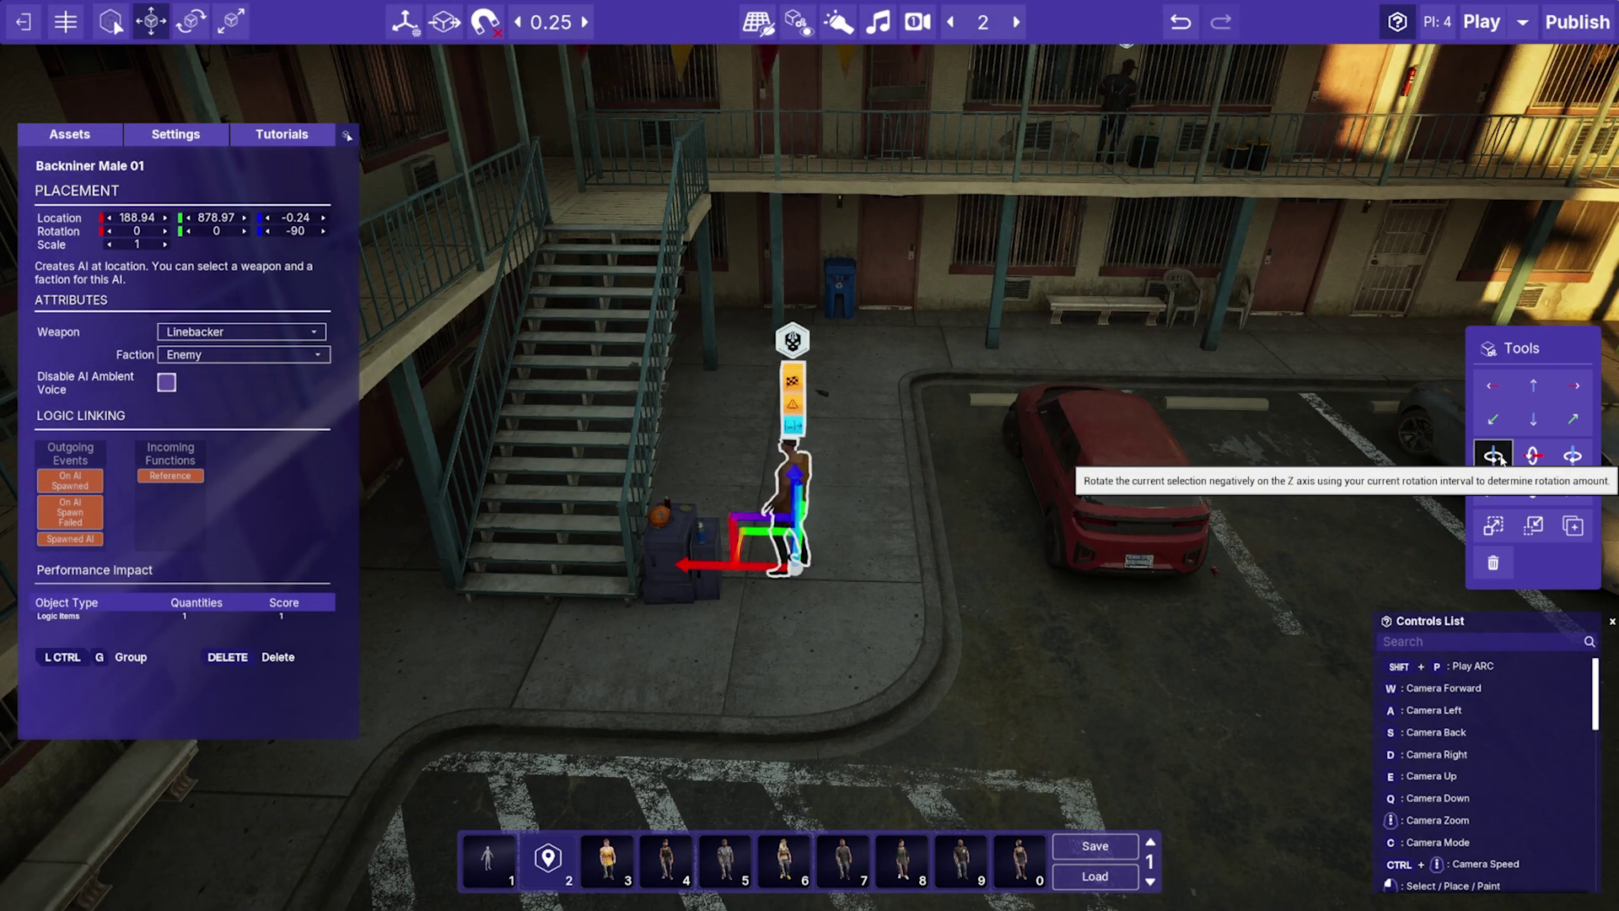
Rotate the Backniner Male 01 NPC to 135 degrees about the Z axis and nudge it along X to 188.44.
{"action": "left_click", "coordinate": [1494, 457]}
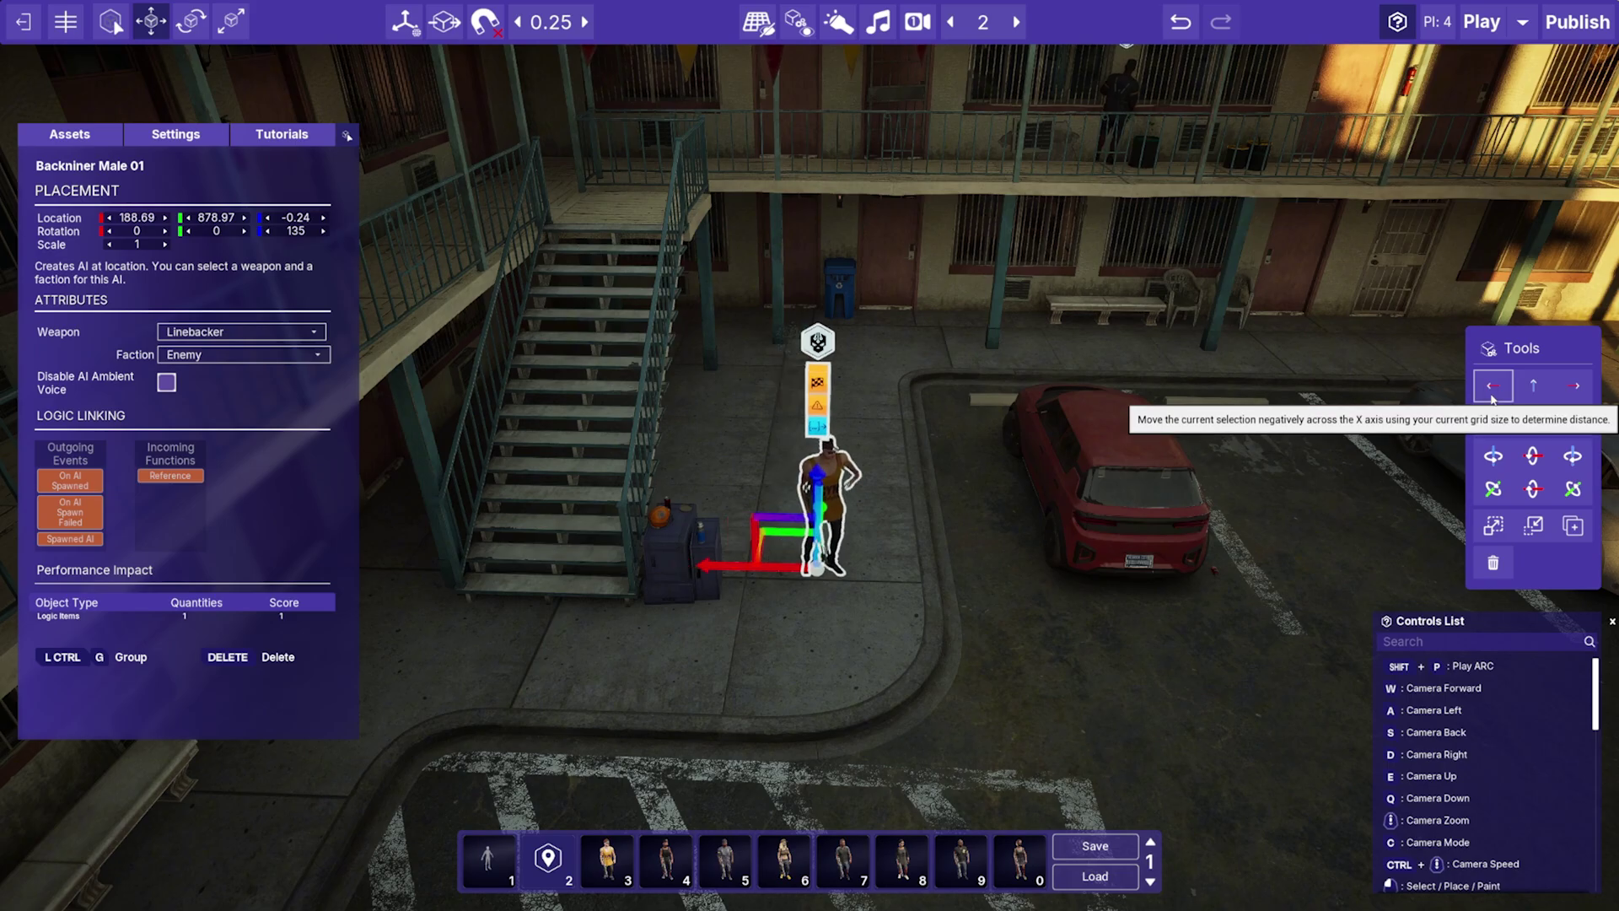
{"action": "left_click", "coordinate": [1494, 458]}
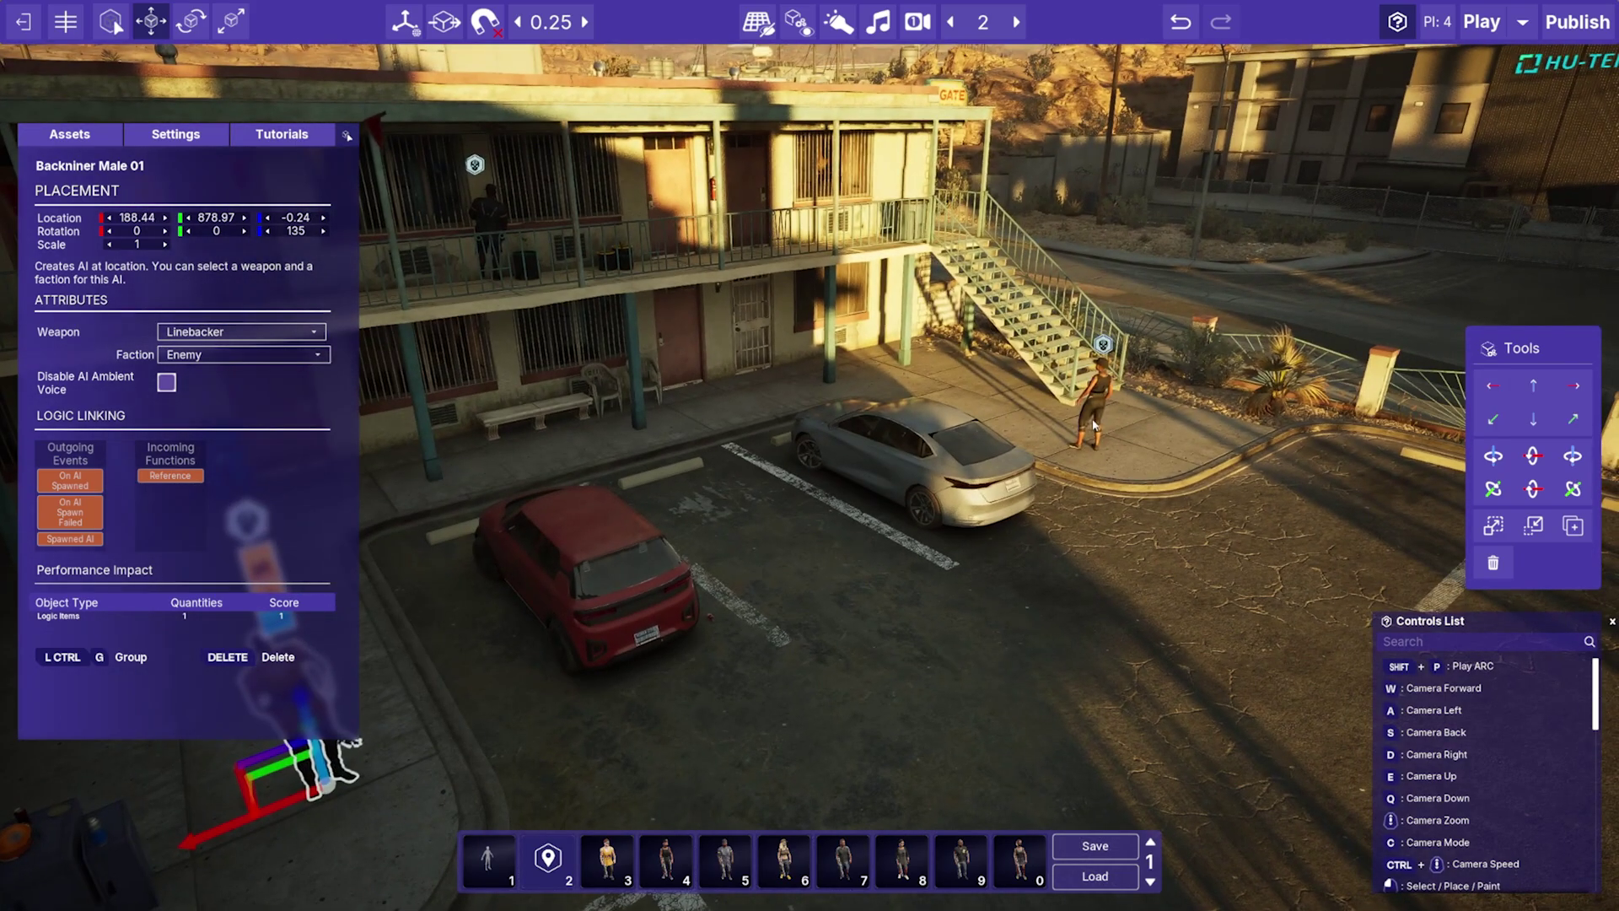
Rotate Backniner Female 01 by the outer staircase to 180 degrees and Backniner Male 02 on the upper walkway to -180 degrees about Z.
{"action": "left_click", "coordinate": [1492, 452]}
{"action": "left_click", "coordinate": [1492, 453]}
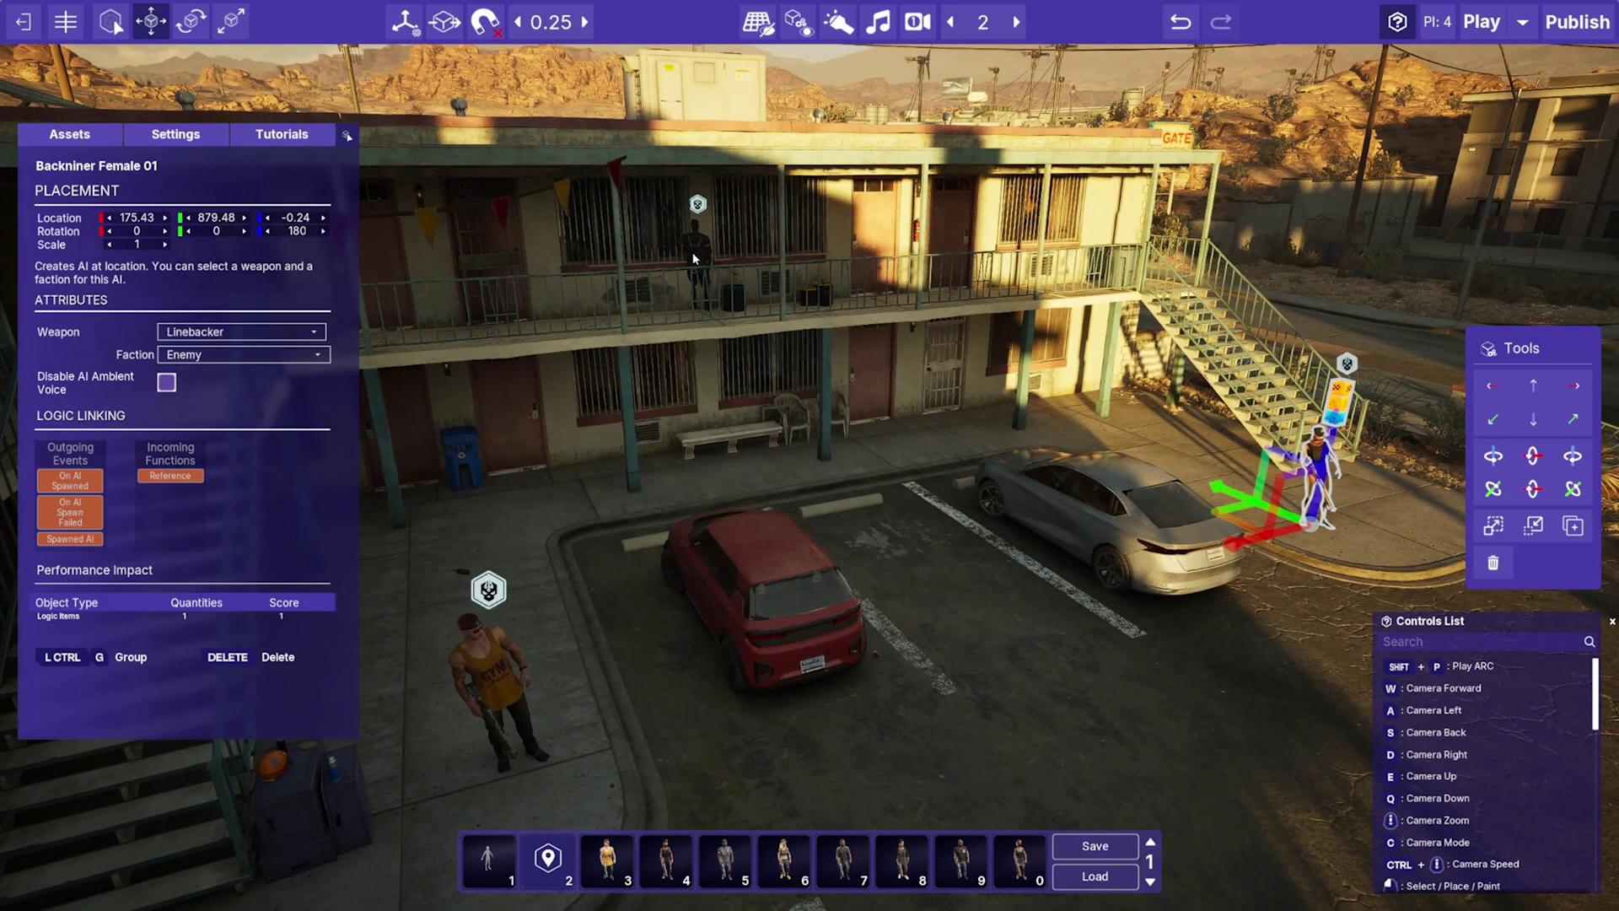
{"action": "left_click", "coordinate": [694, 258]}
{"action": "left_click", "coordinate": [1573, 456]}
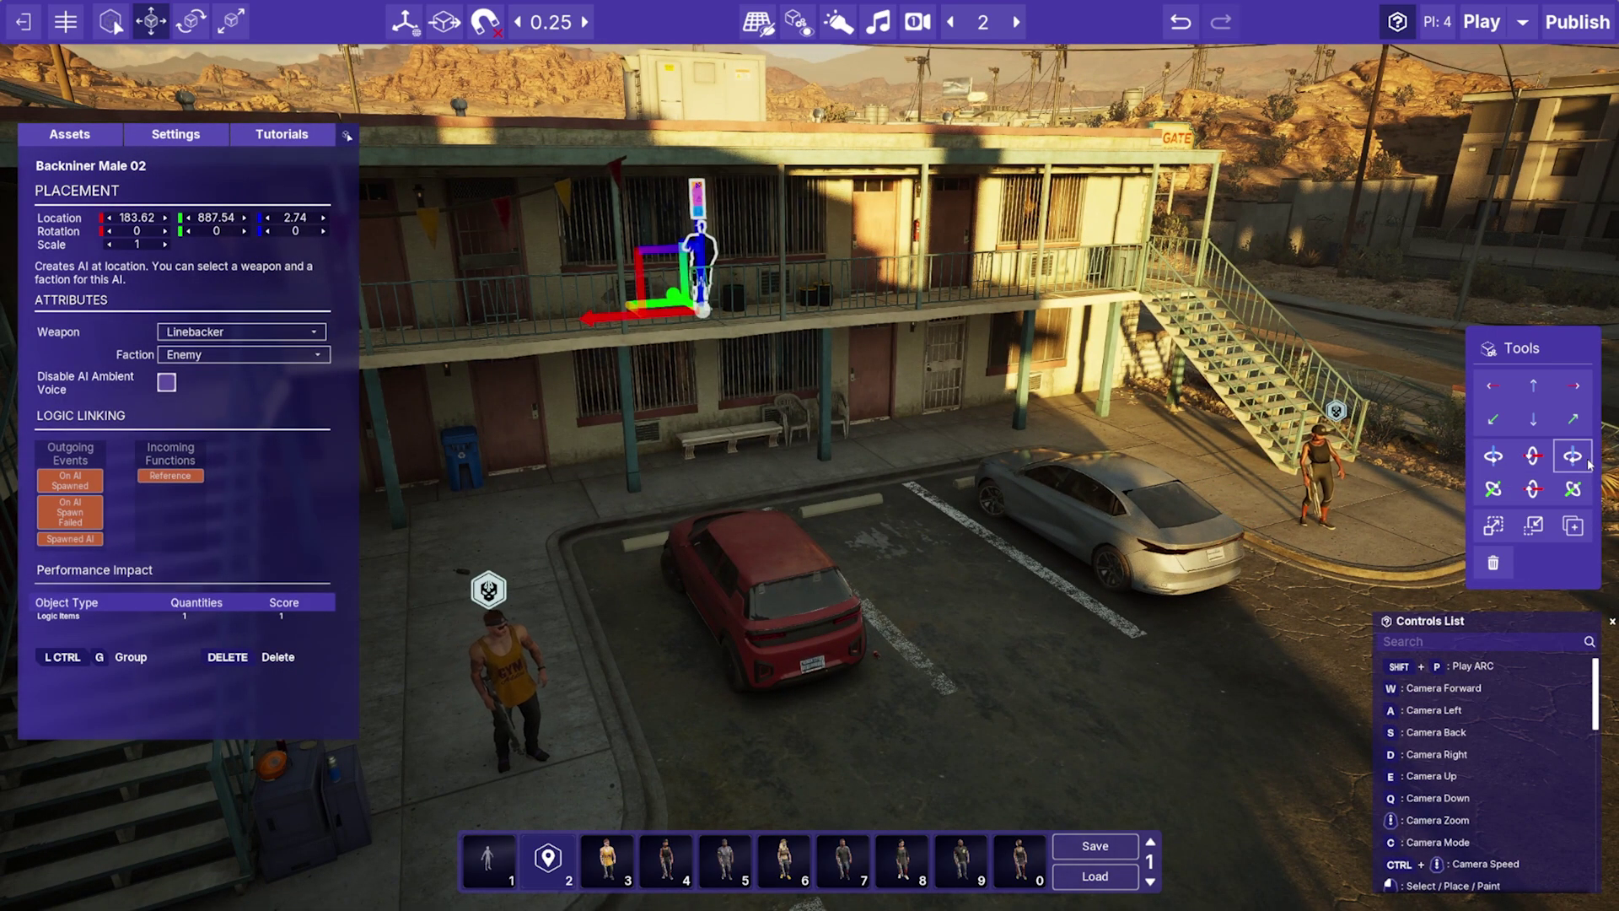
{"action": "left_click", "coordinate": [1573, 456]}
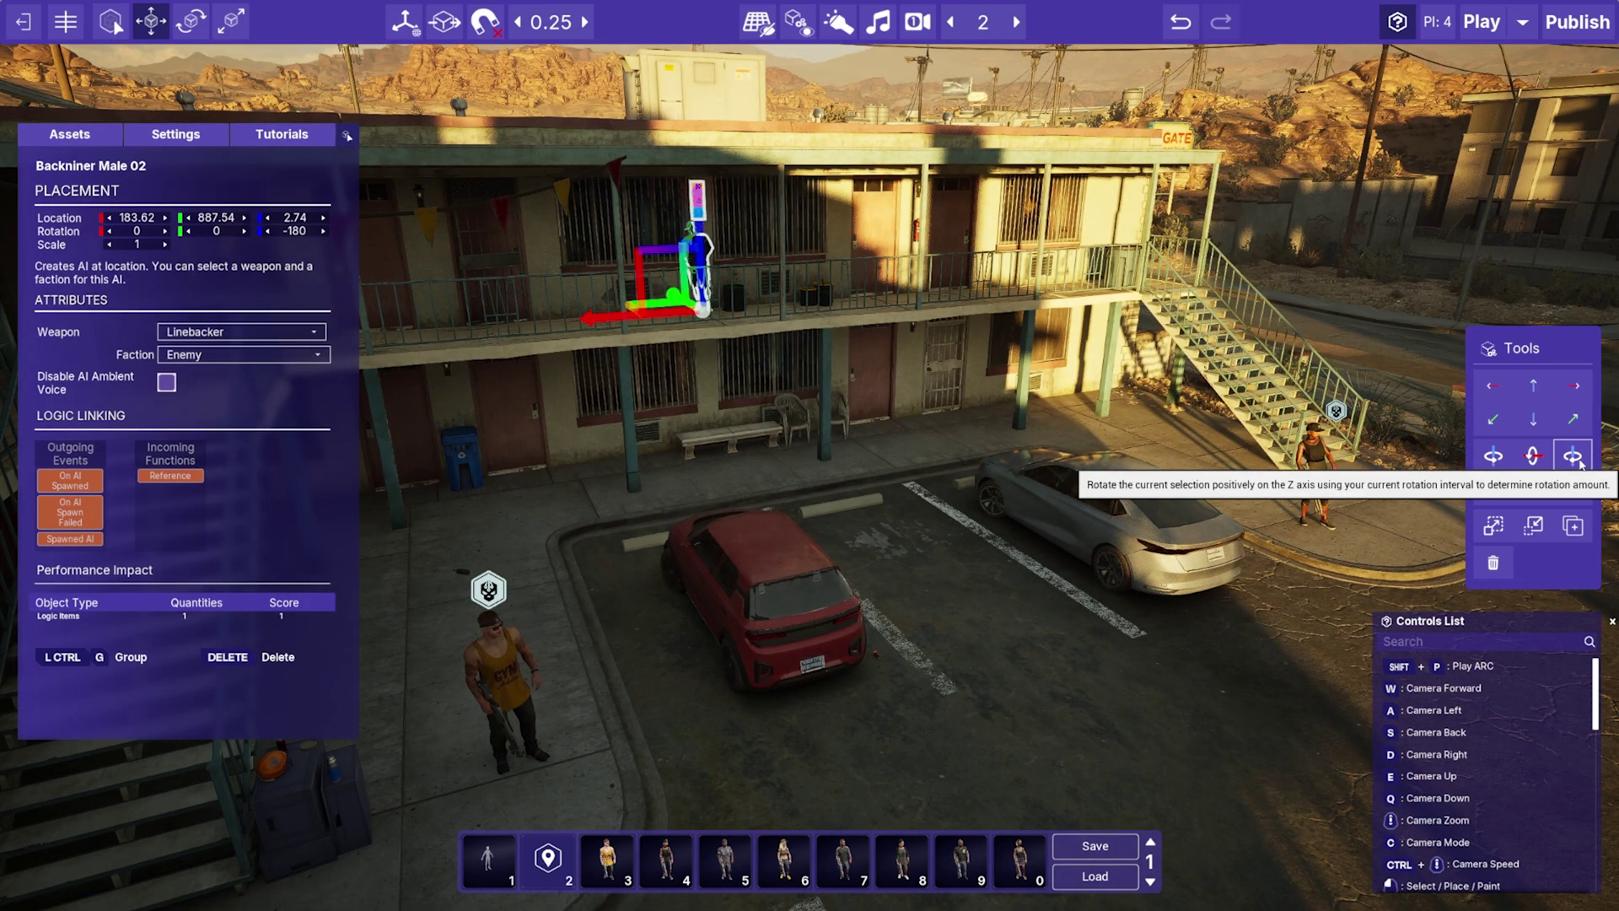
{"action": "left_click", "coordinate": [1146, 335]}
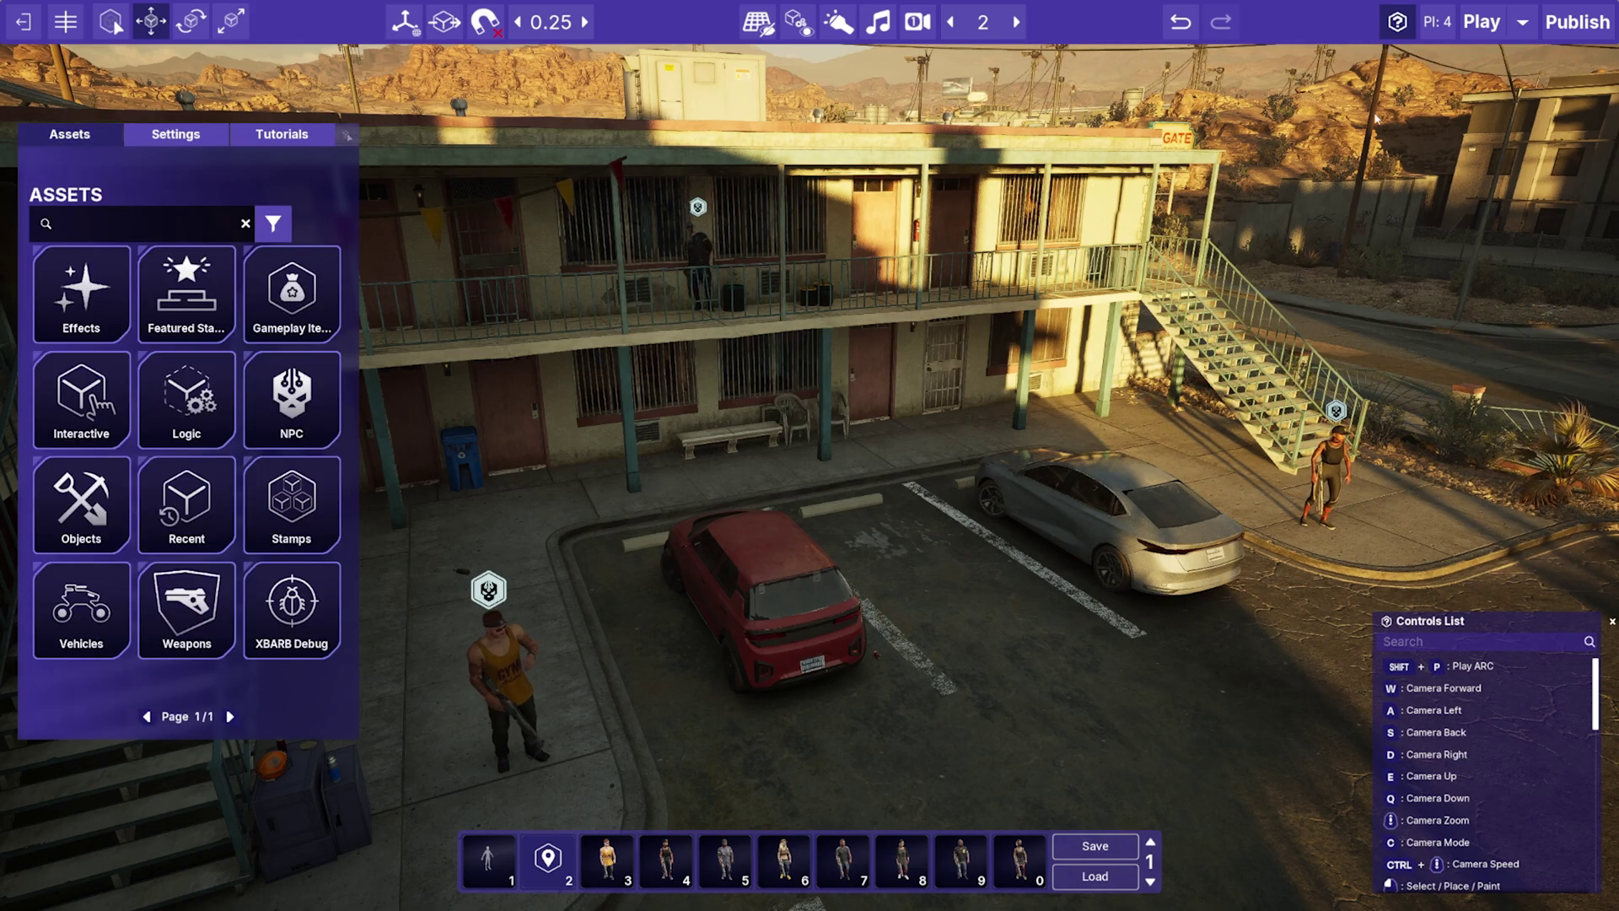
Playtest the ARC from the player spawn and shoot the three enemy NPCs around the motel courtyard.
{"action": "left_click", "coordinate": [1495, 32]}
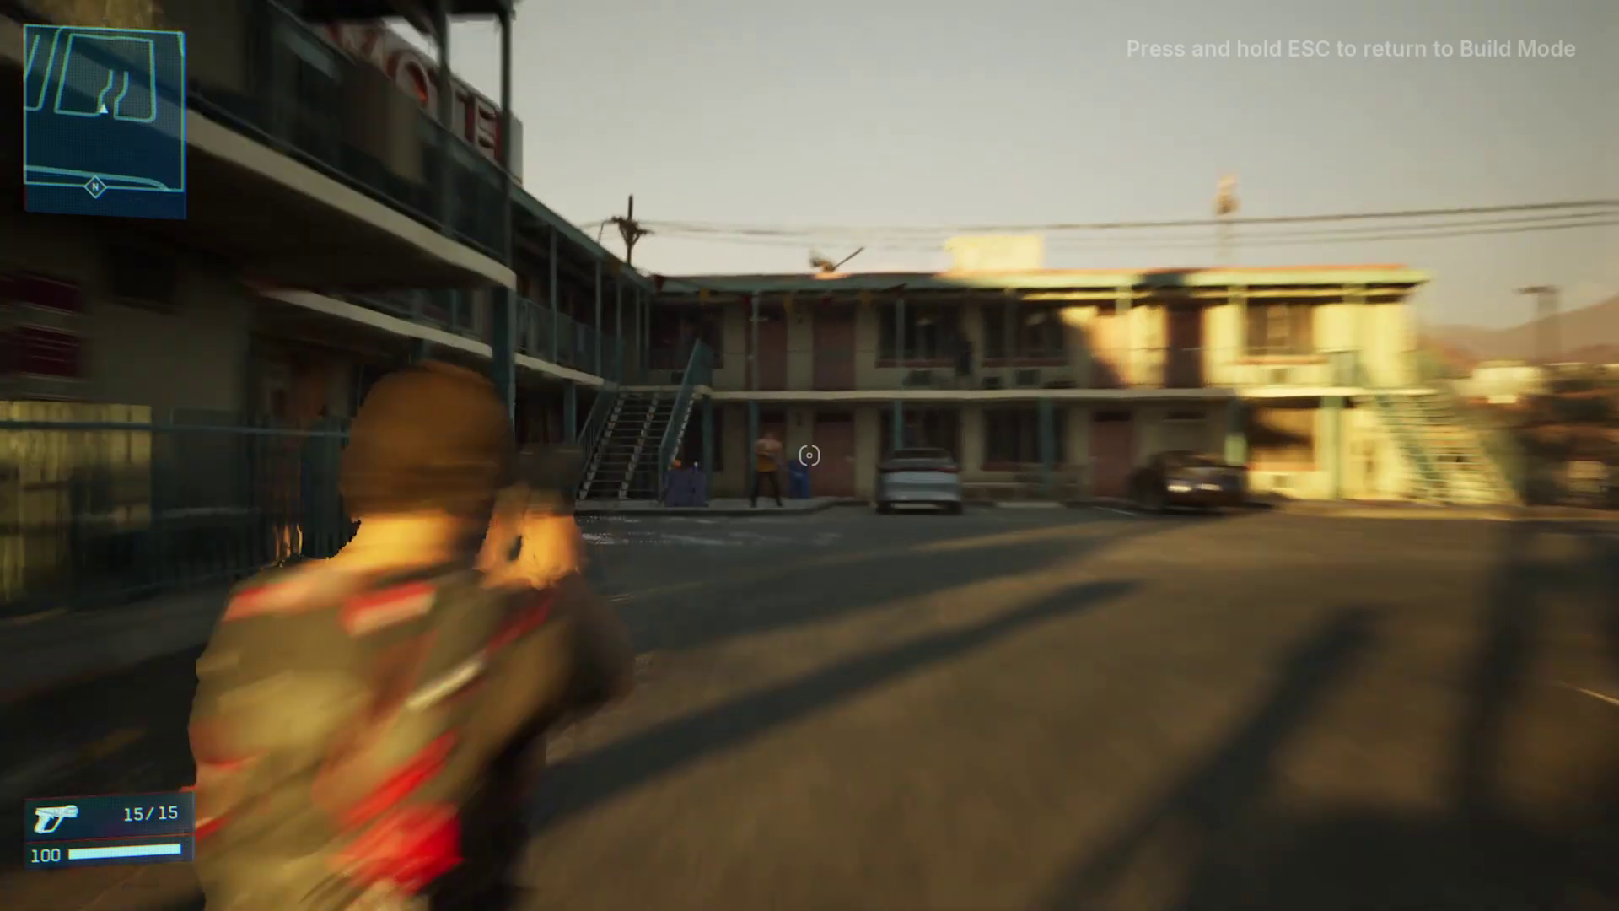
{"action": "left_click", "coordinate": [809, 456]}
{"action": "left_click", "coordinate": [809, 455]}
{"action": "left_click", "coordinate": [809, 456]}
{"action": "left_click", "coordinate": [808, 455]}
{"action": "left_click", "coordinate": [809, 456]}
{"action": "left_click", "coordinate": [809, 455]}
{"action": "left_click", "coordinate": [809, 456]}
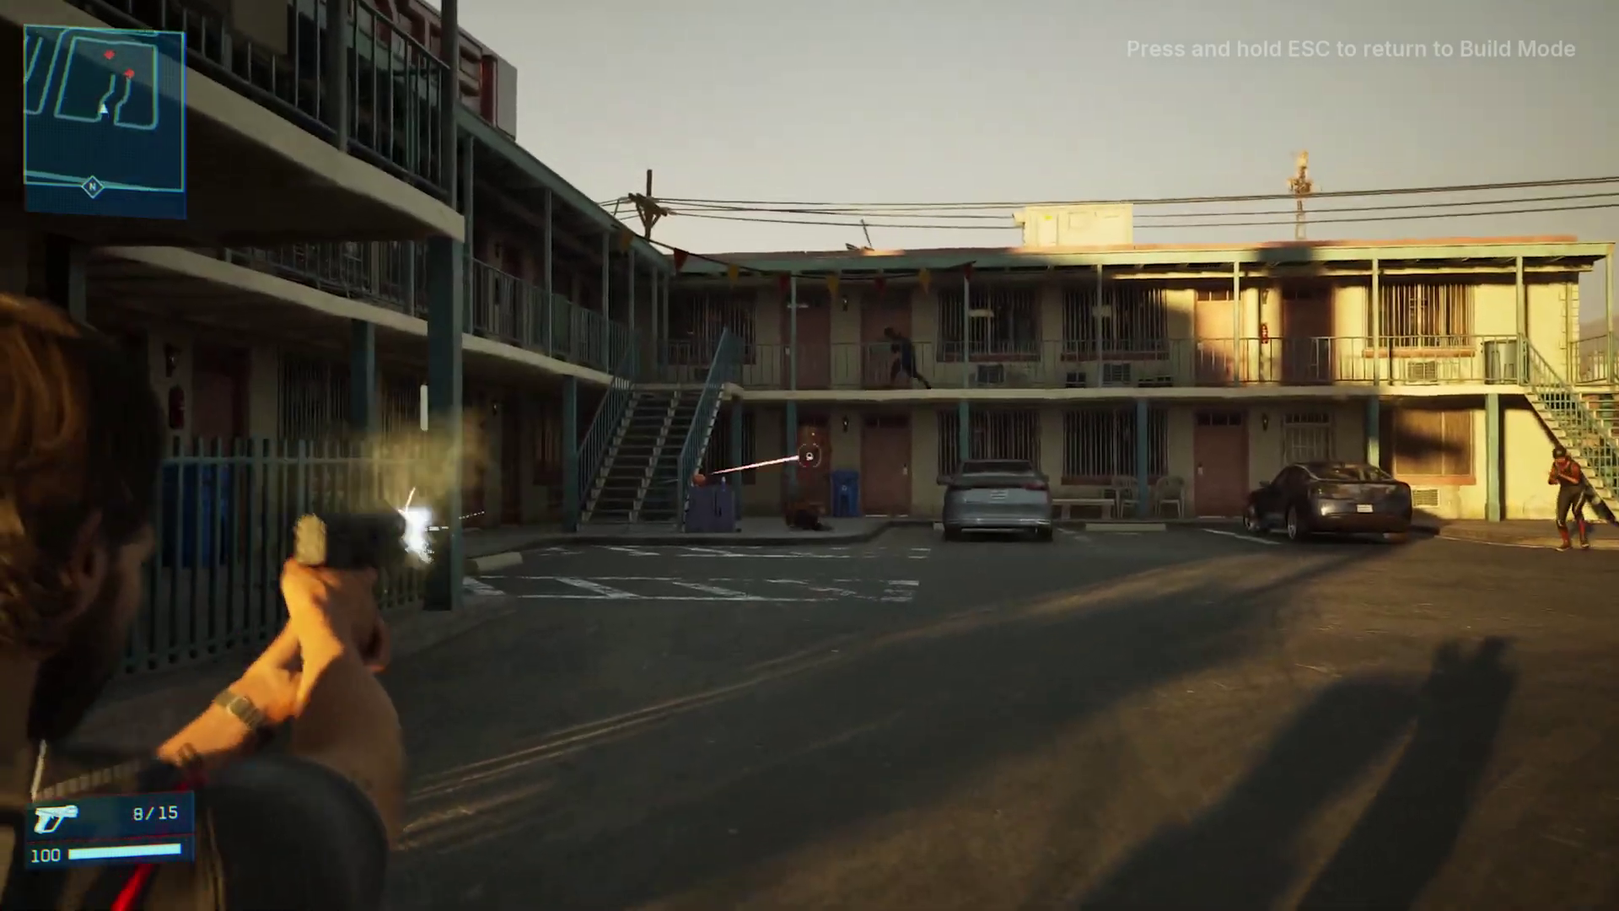
{"action": "left_click", "coordinate": [809, 455]}
{"action": "left_click", "coordinate": [808, 455]}
{"action": "left_click", "coordinate": [809, 456]}
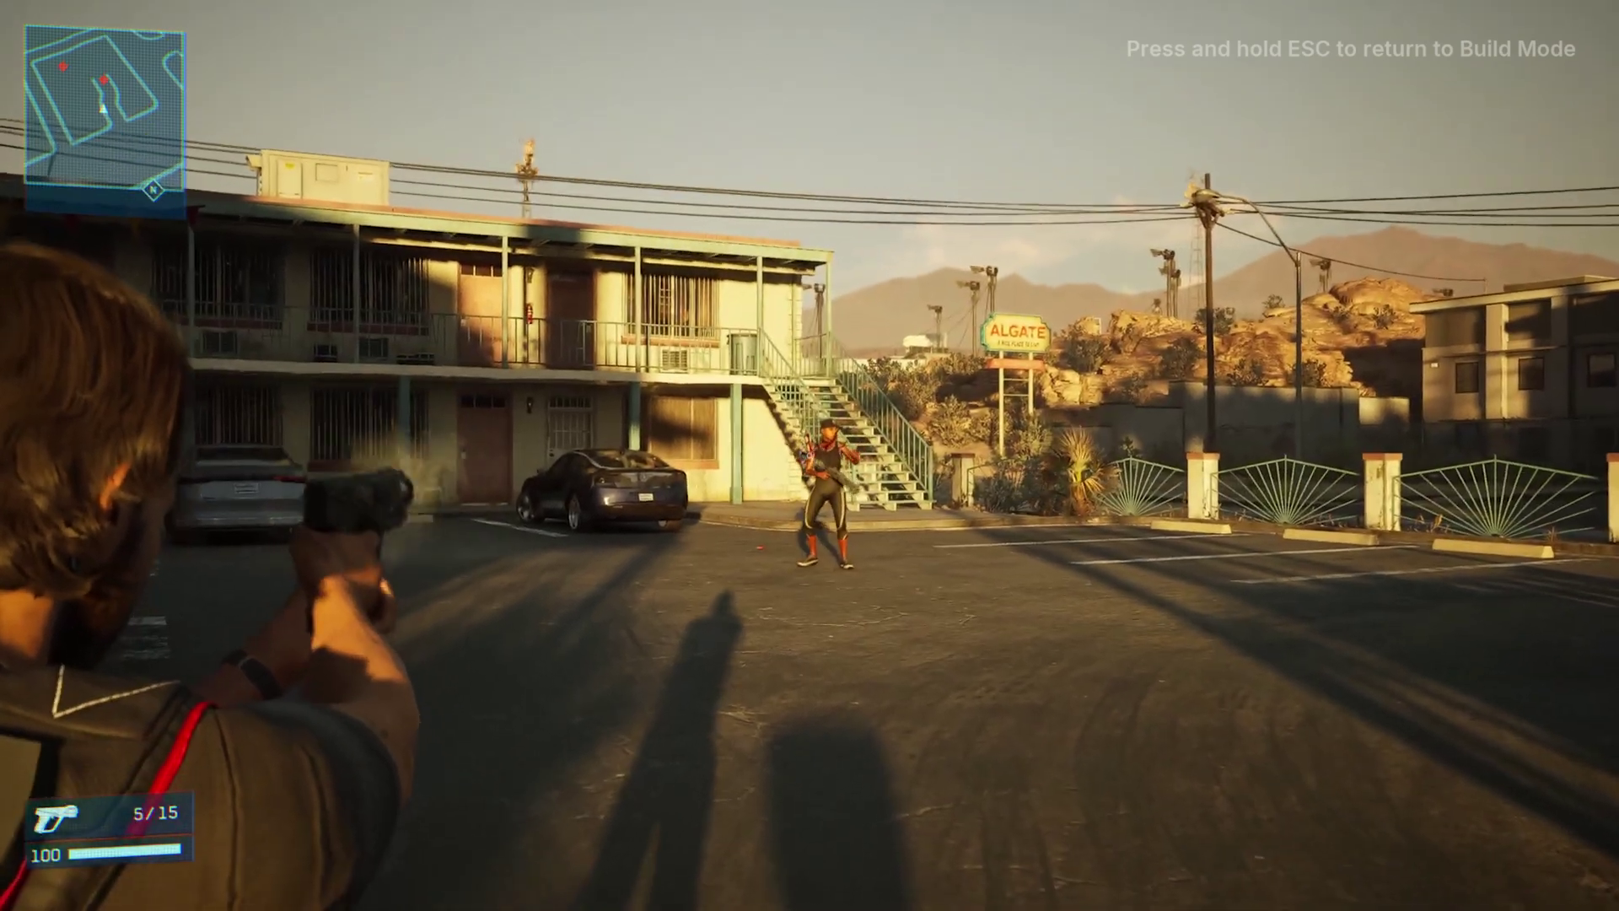
{"action": "left_click", "coordinate": [809, 456]}
{"action": "left_click", "coordinate": [808, 455]}
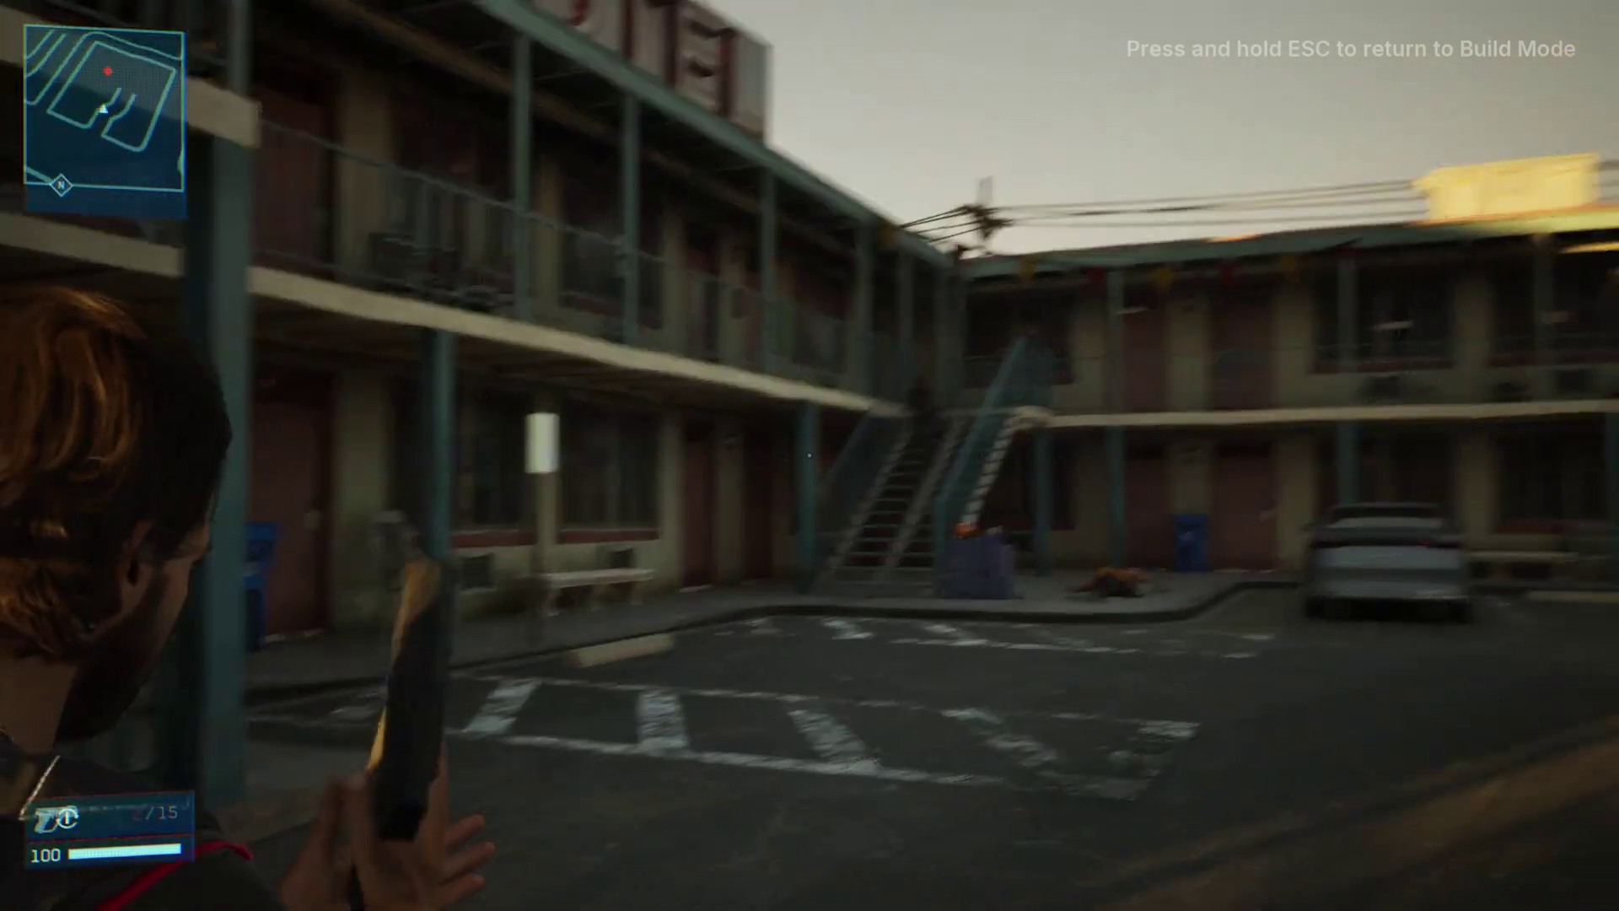
{"action": "left_click", "coordinate": [808, 455]}
{"action": "left_click", "coordinate": [809, 455]}
{"action": "left_click", "coordinate": [808, 456]}
{"action": "left_click", "coordinate": [809, 455]}
{"action": "left_click", "coordinate": [809, 456]}
{"action": "left_click", "coordinate": [809, 455]}
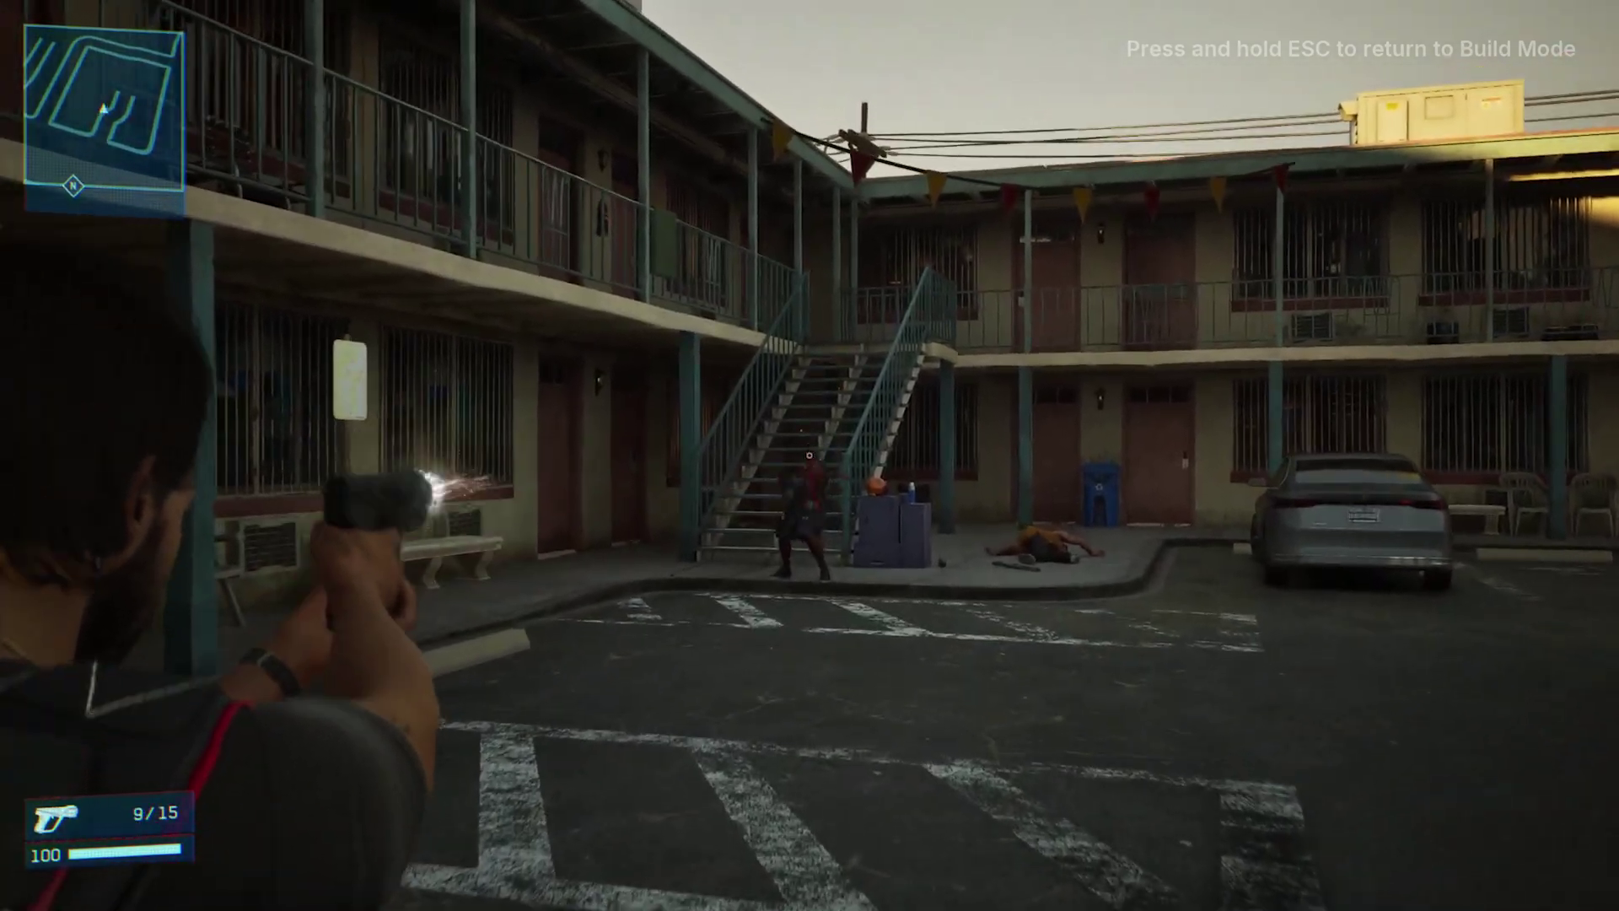
{"action": "left_click", "coordinate": [809, 455]}
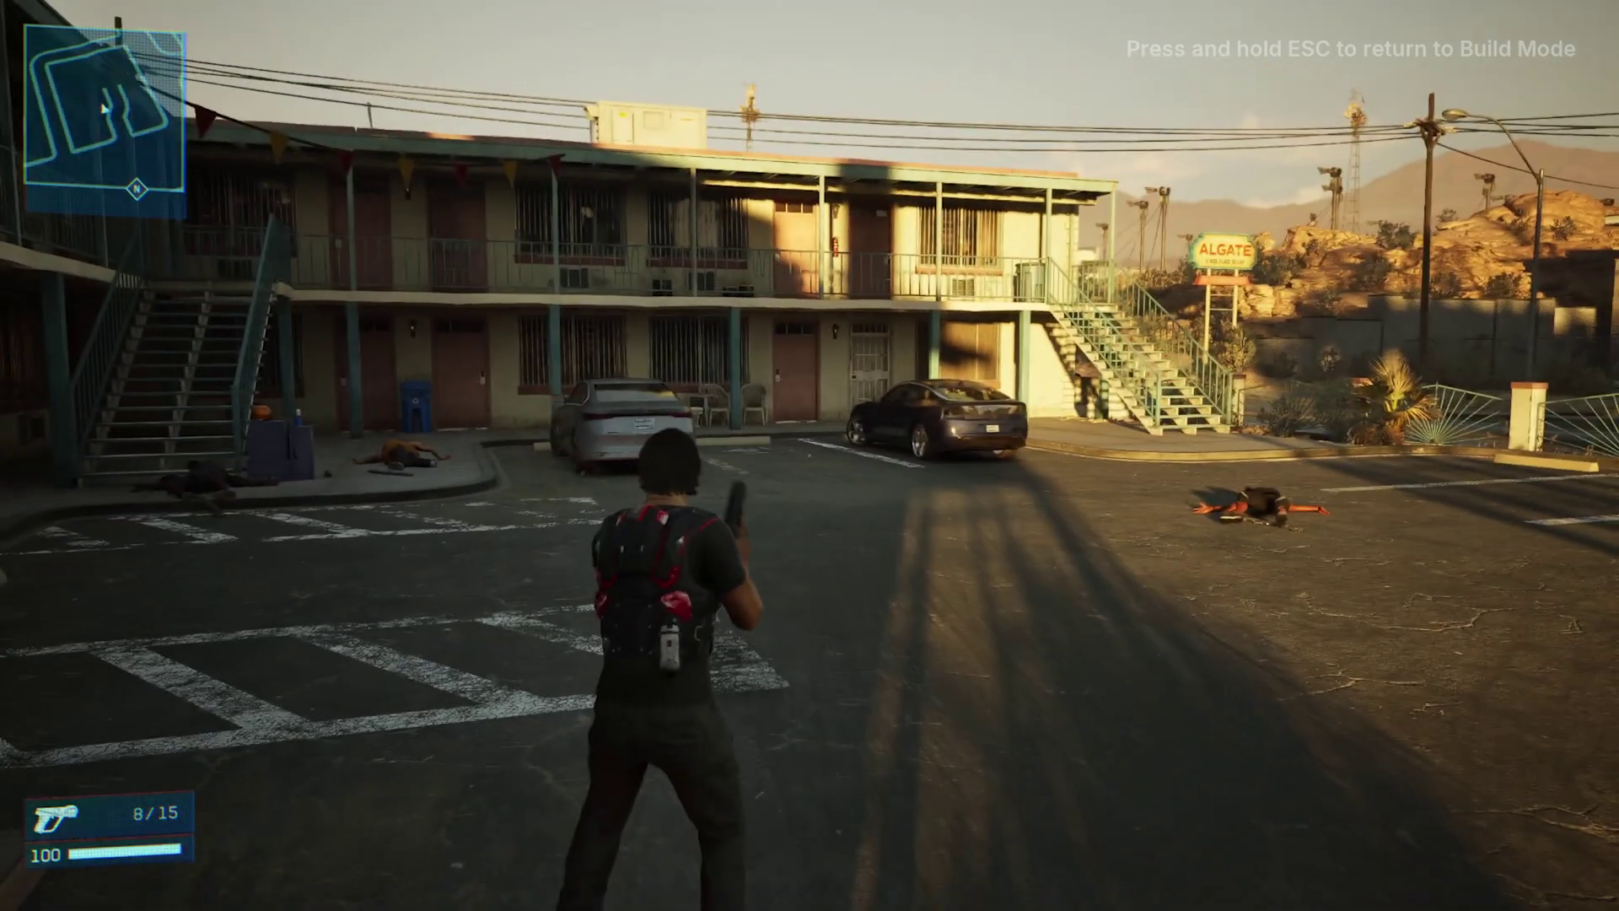
{"action": "key", "text": "r"}
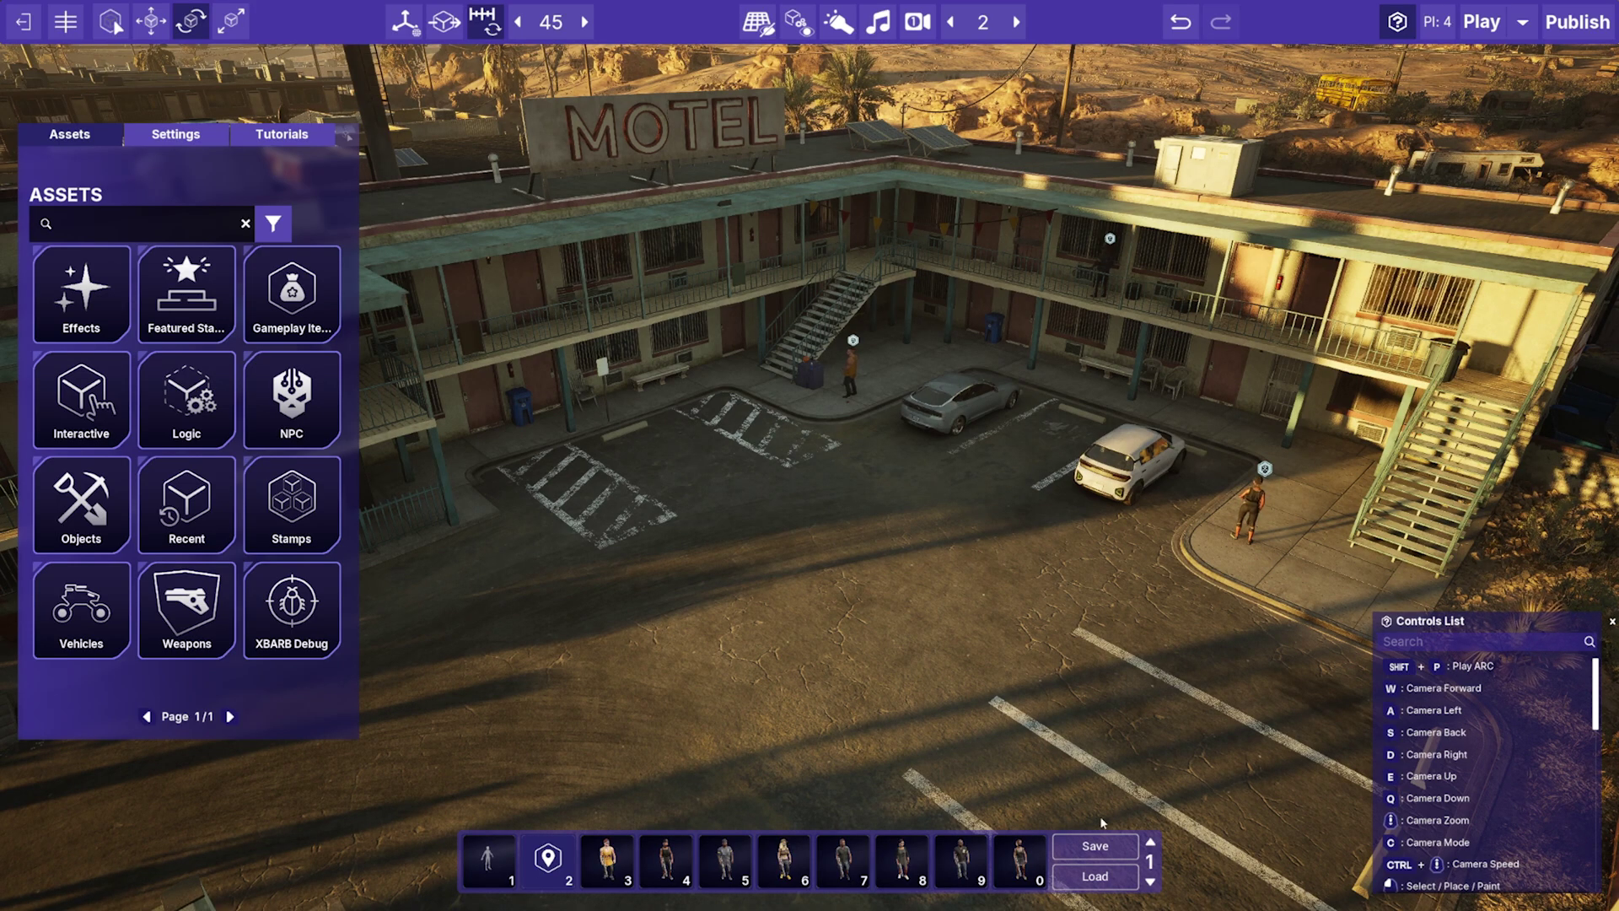
Place a parked car on the striped area of the courtyard and a pickup truck in the bays near the outer staircase.
{"action": "left_click", "coordinate": [1151, 883]}
{"action": "left_click", "coordinate": [1152, 882]}
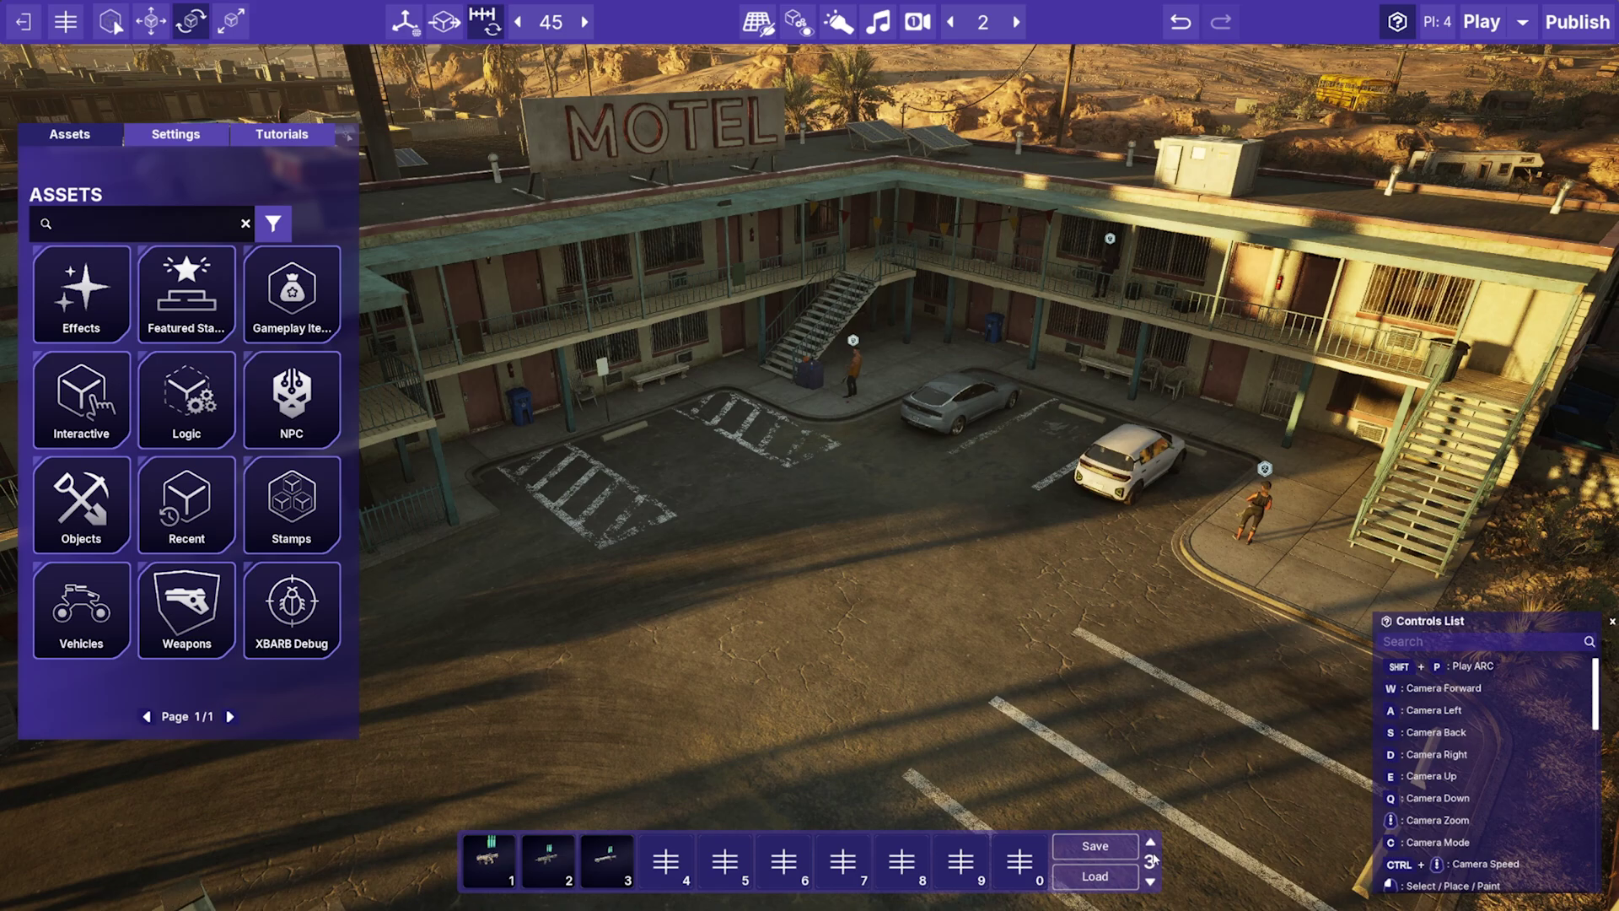
{"action": "scroll", "coordinate": [1151, 856], "scroll_direction": "down", "scroll_amount": 1}
{"action": "left_click_drag", "start_coordinate": [869, 866], "coordinate": [686, 560]}
{"action": "left_click_drag", "start_coordinate": [618, 851], "coordinate": [1235, 683]}
Place two dumpsters, one beside the fence and one in the driveway, plus red explosive canisters near the outer and courtyard staircase NPCs.
{"action": "left_click", "coordinate": [1152, 885]}
{"action": "left_click", "coordinate": [1149, 884]}
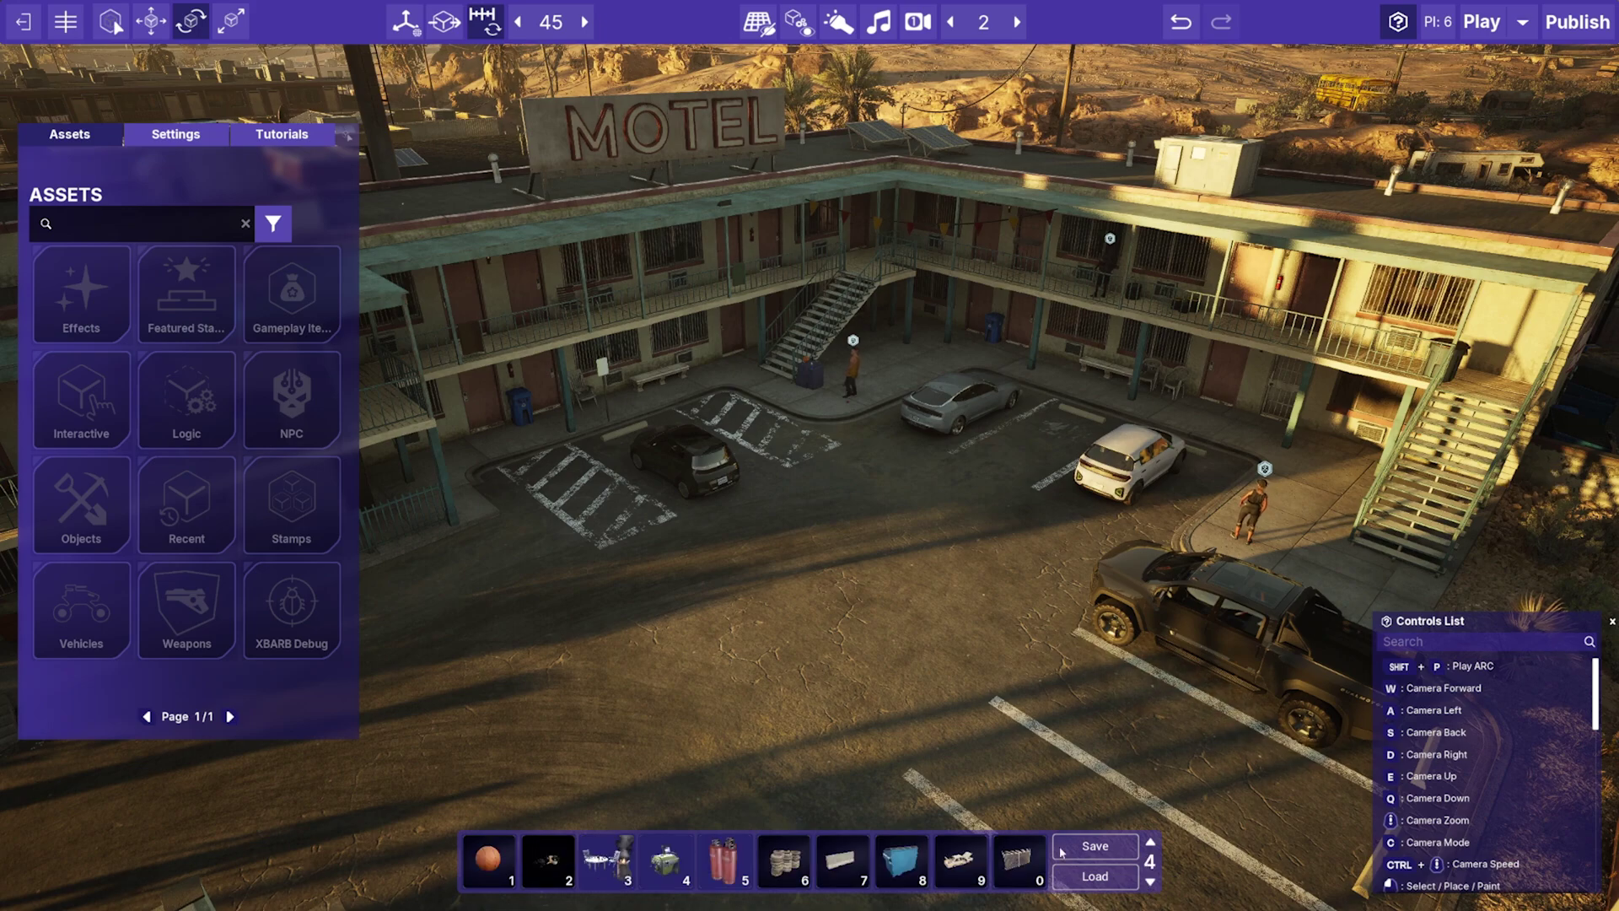
{"action": "left_click_drag", "start_coordinate": [901, 860], "coordinate": [446, 624]}
{"action": "left_click", "coordinate": [420, 619]}
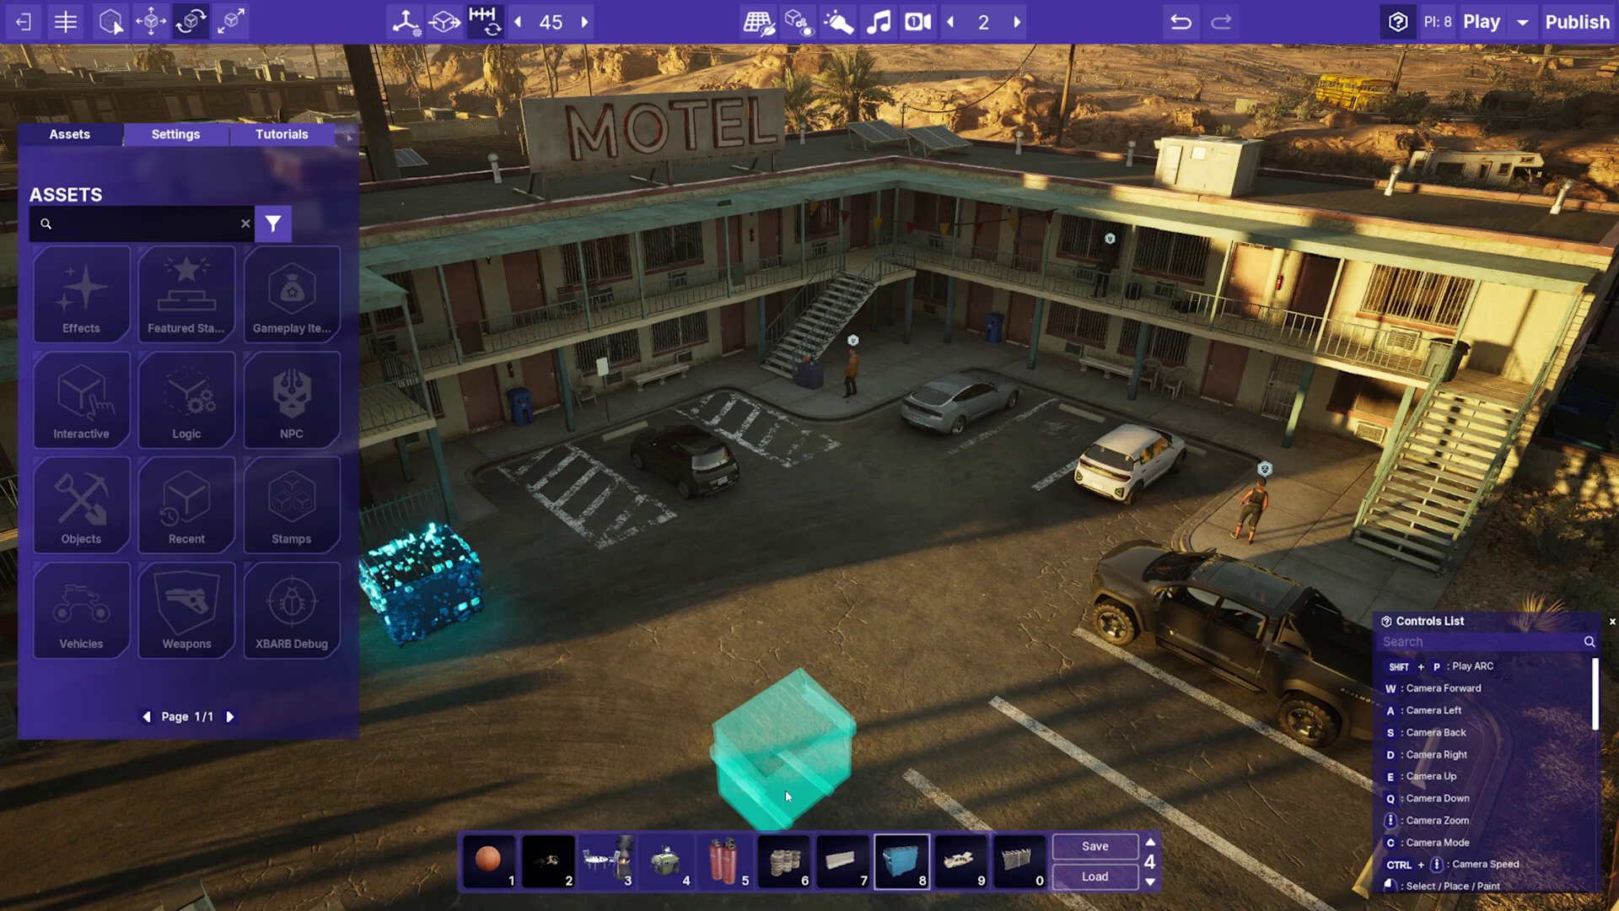
{"action": "left_click", "coordinate": [785, 790]}
{"action": "left_click_drag", "start_coordinate": [723, 877], "coordinate": [1214, 535]}
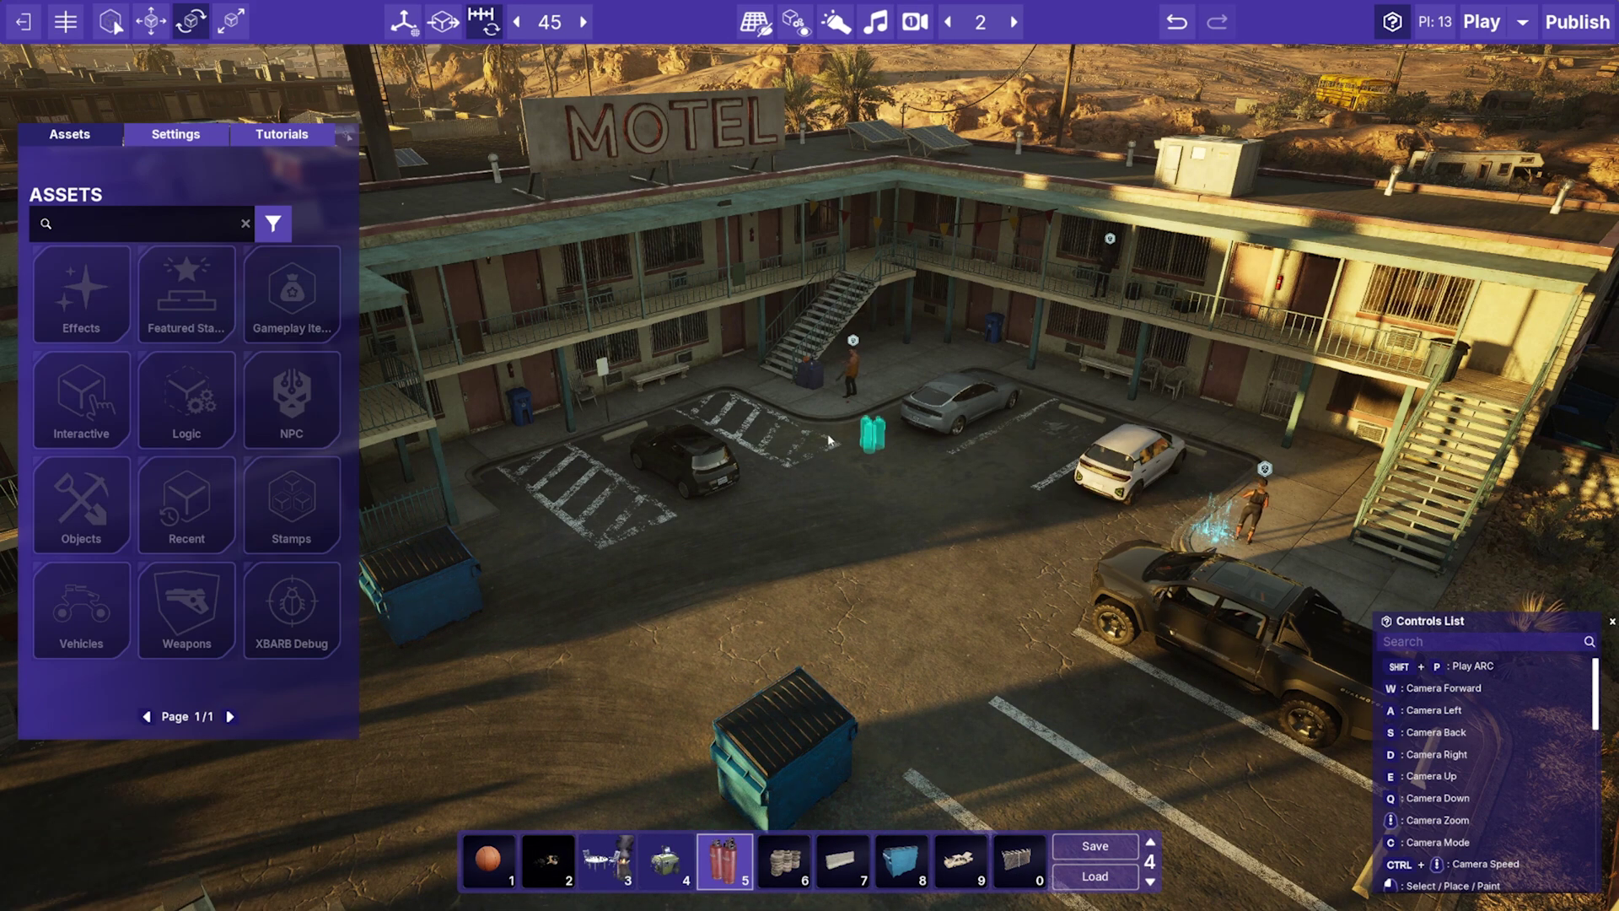
Place three WoodenCrate Industrial 01 crates across the open middle of the parking lot.
{"action": "left_click", "coordinate": [1151, 890]}
{"action": "left_click", "coordinate": [606, 860]}
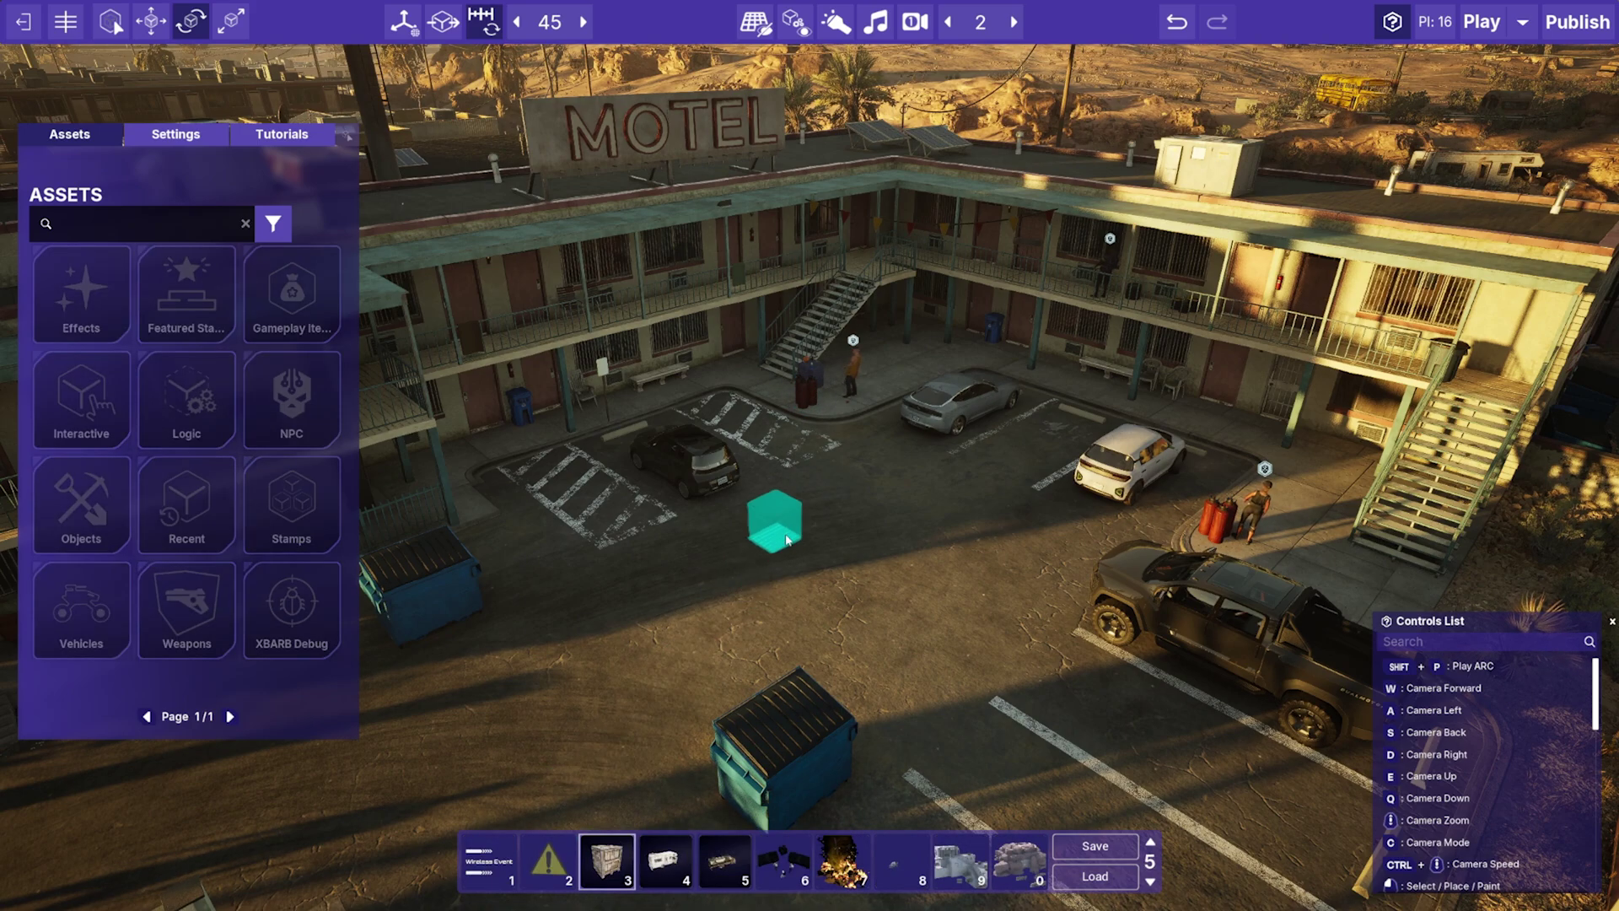
{"action": "left_click", "coordinate": [795, 510]}
{"action": "left_click", "coordinate": [988, 510]}
{"action": "left_click", "coordinate": [974, 624]}
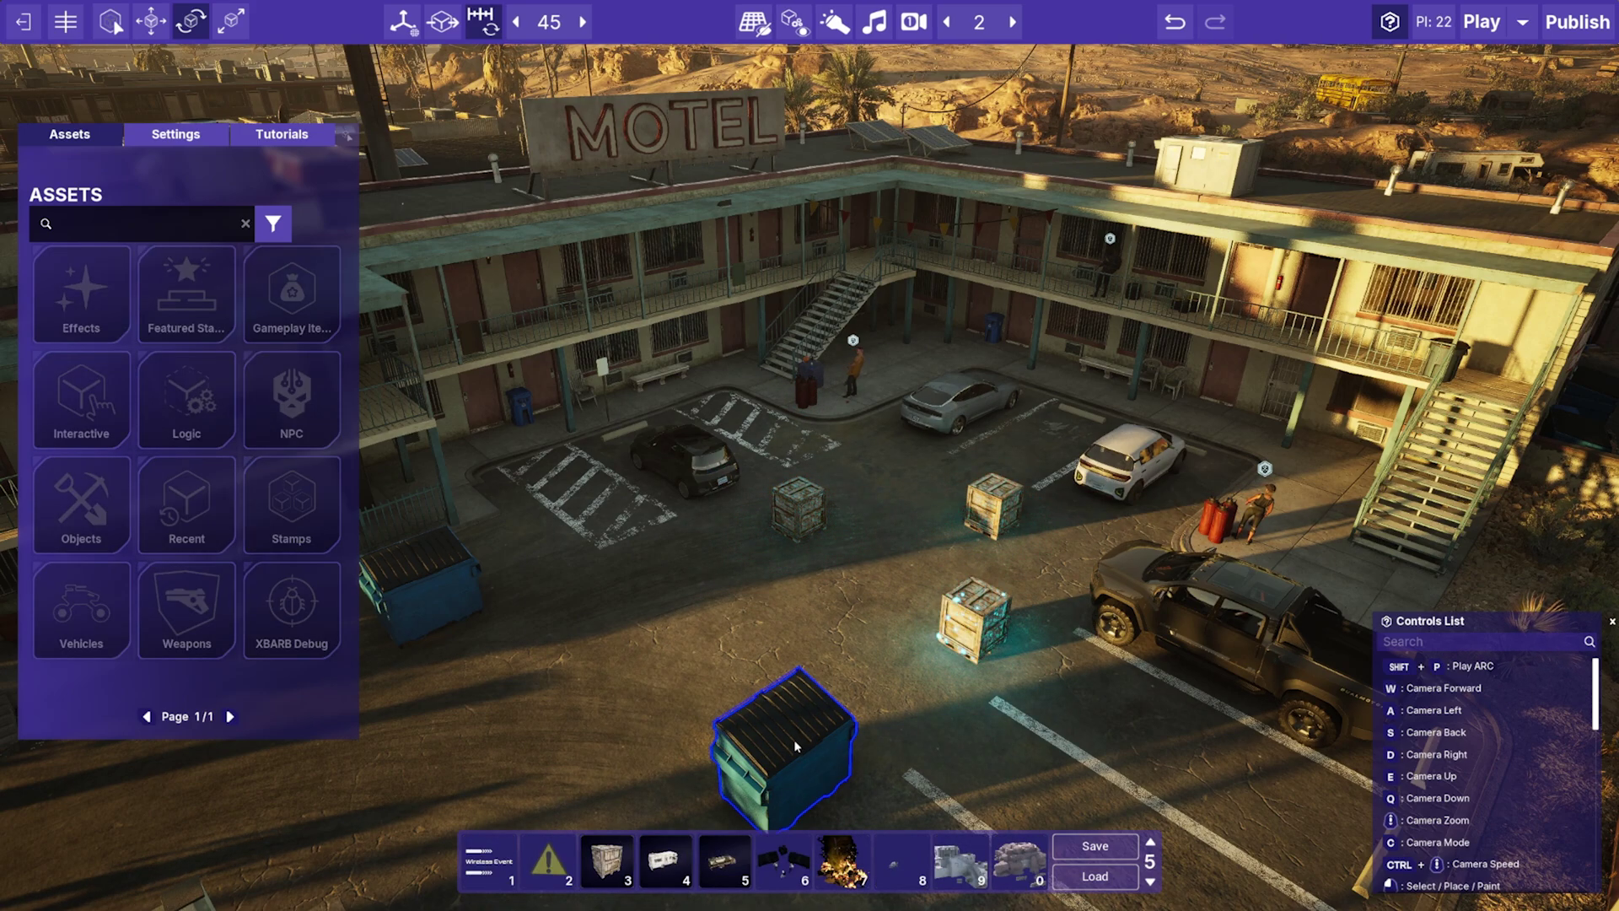
Rotate the driveway dumpster to -45 degrees about the Z axis and turn the dumpster beside the fence about Z as well.
{"action": "left_click", "coordinate": [792, 738]}
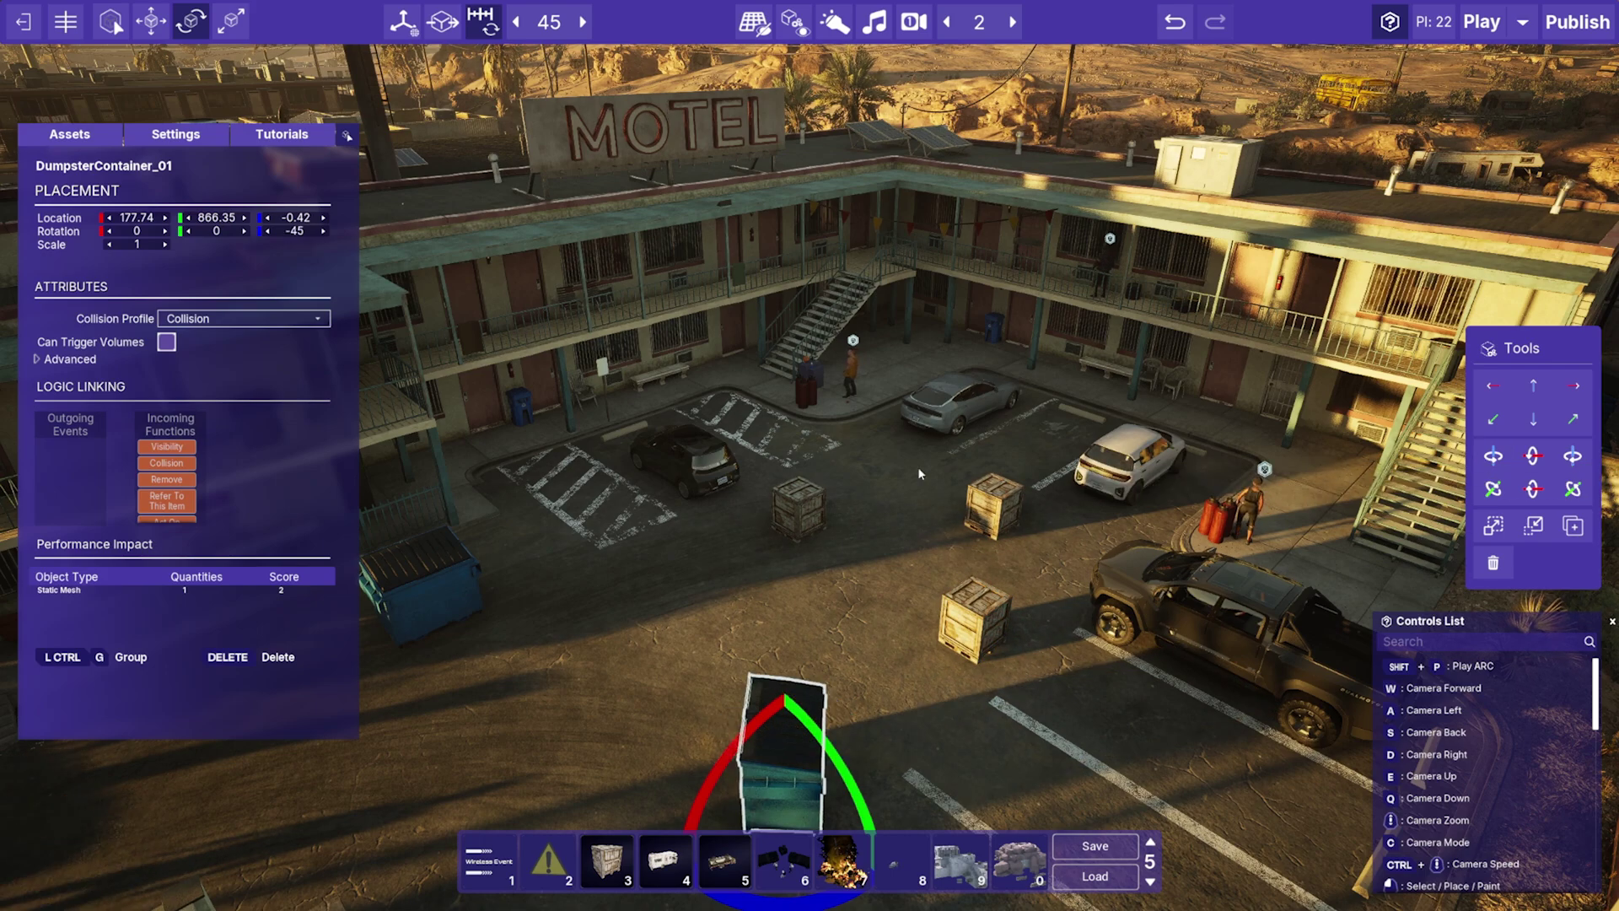
{"action": "left_click", "coordinate": [472, 574]}
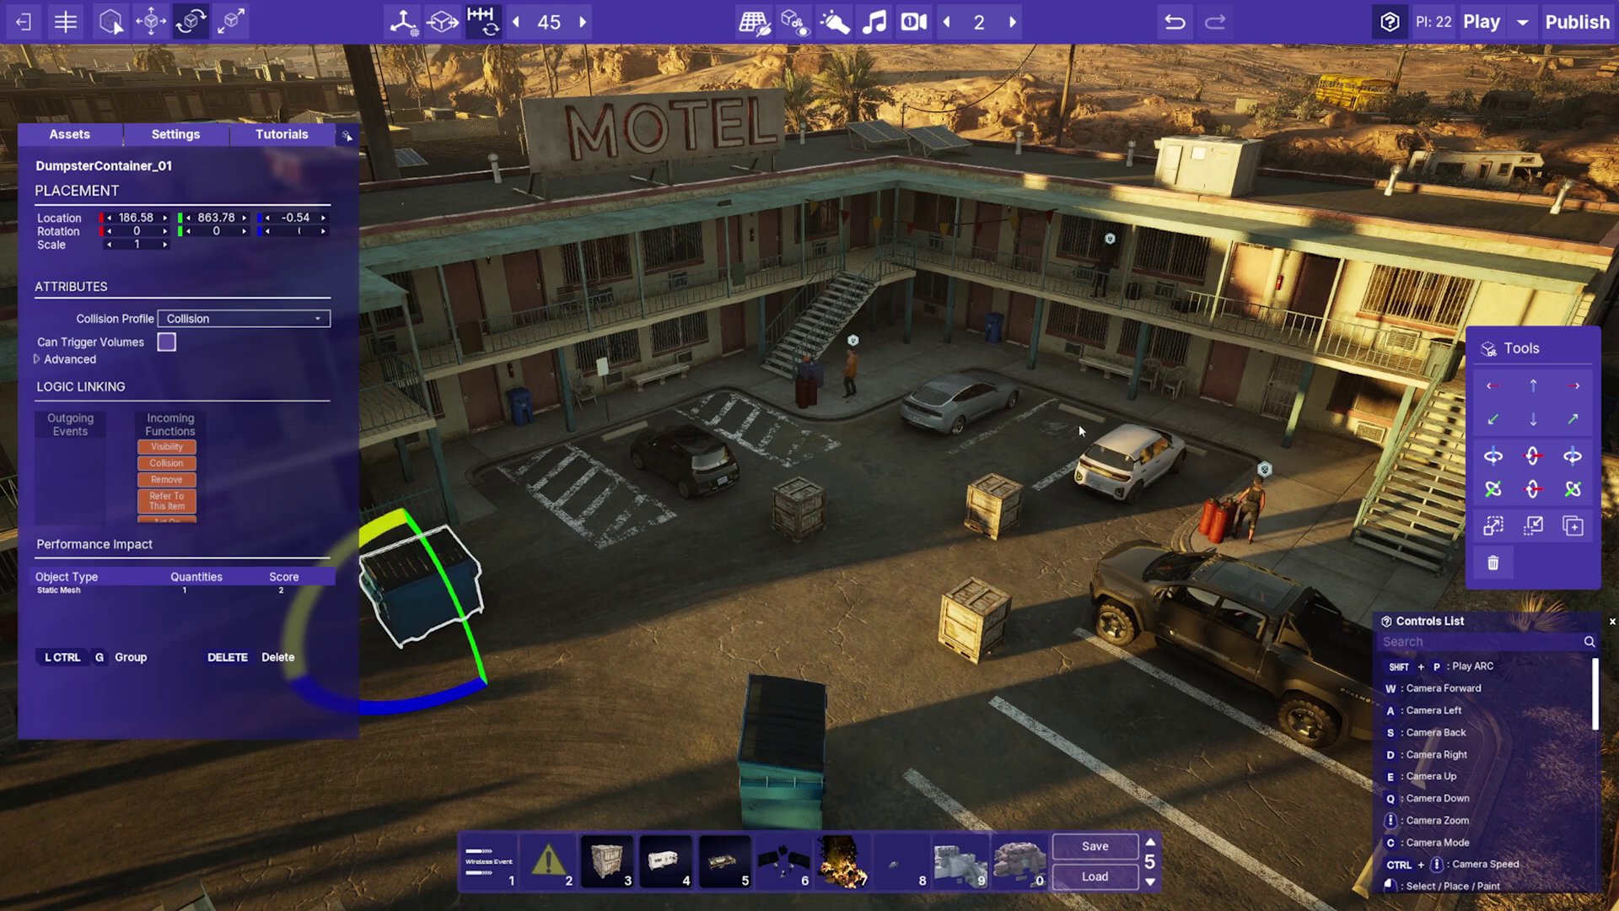
{"action": "left_click", "coordinate": [1493, 455]}
{"action": "key", "text": "Escape"}
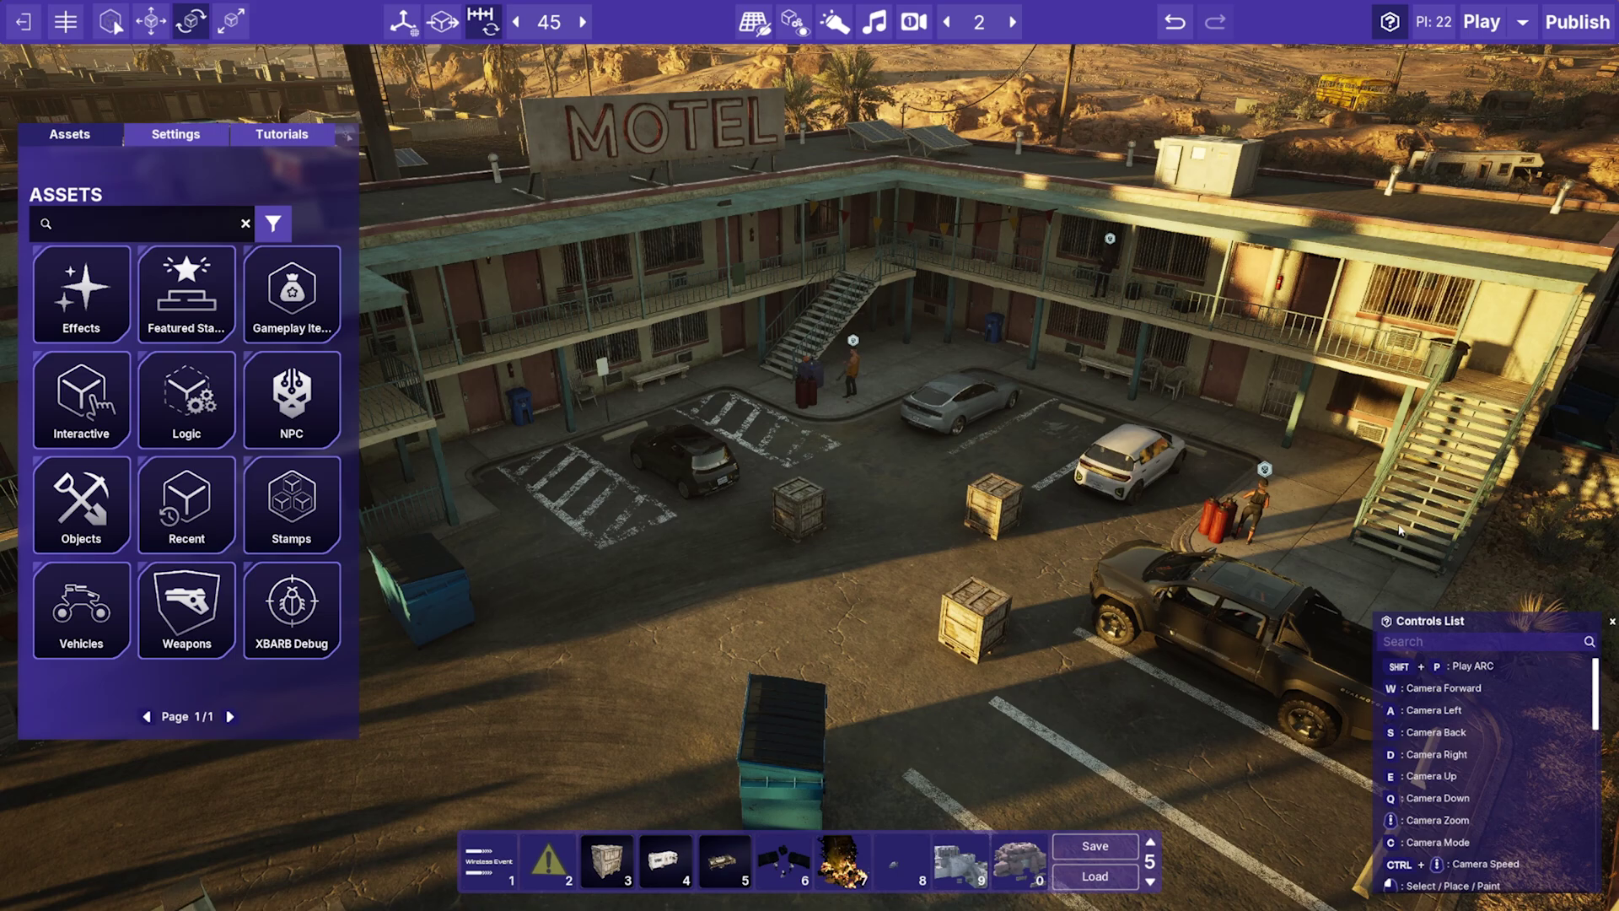
Delete the wooden crate closest to the pickup truck.
{"action": "left_click", "coordinate": [965, 631]}
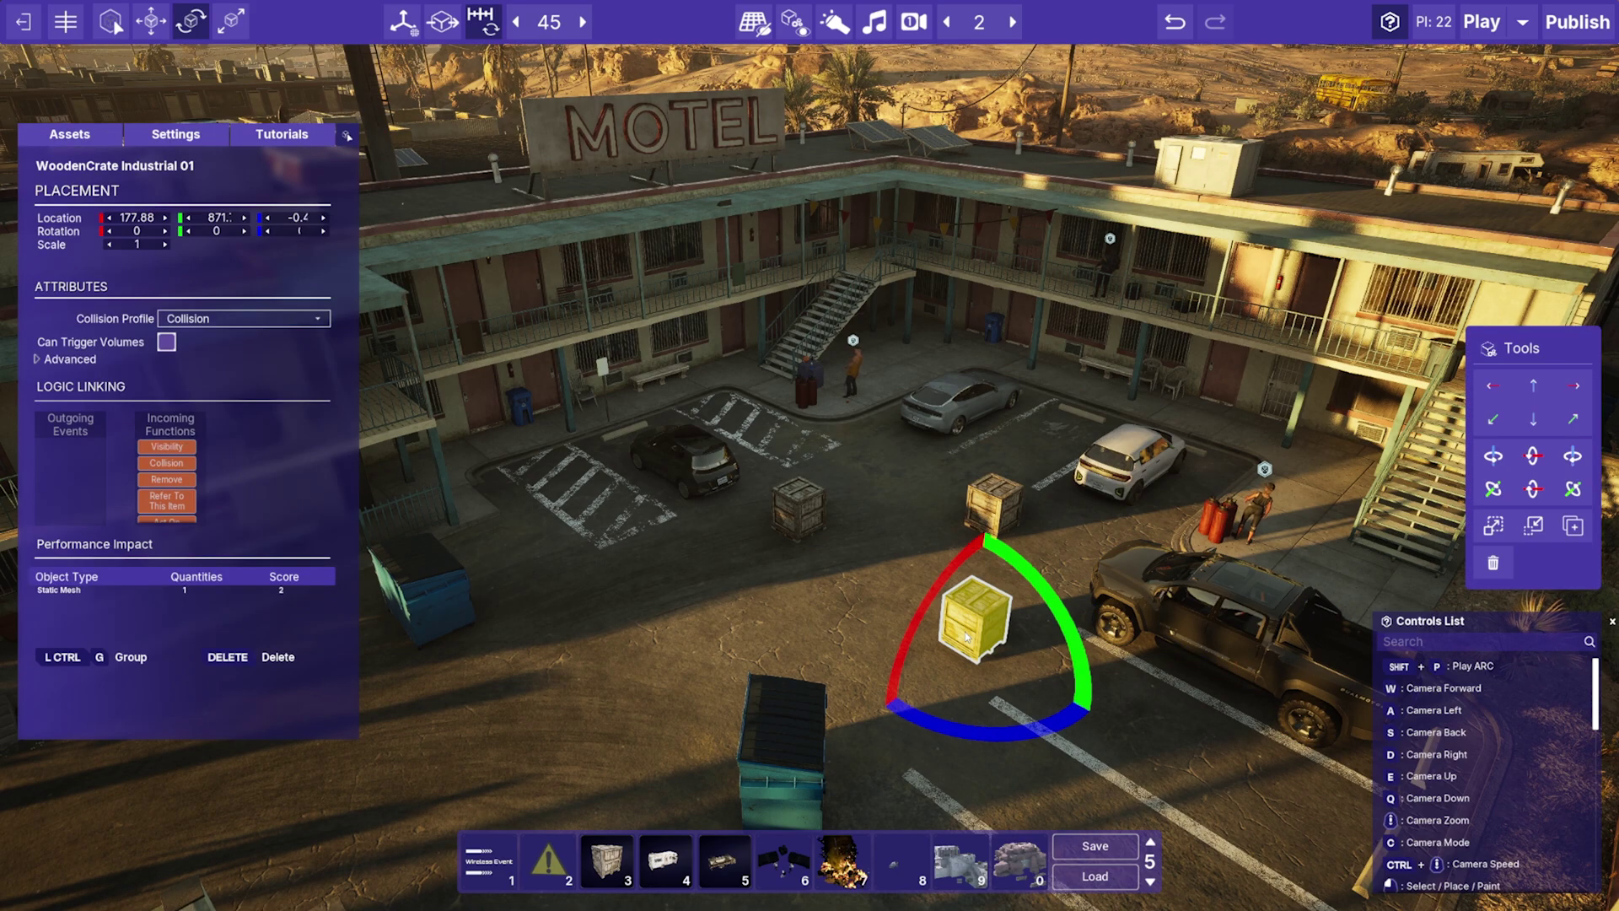
{"action": "key", "text": "Delete"}
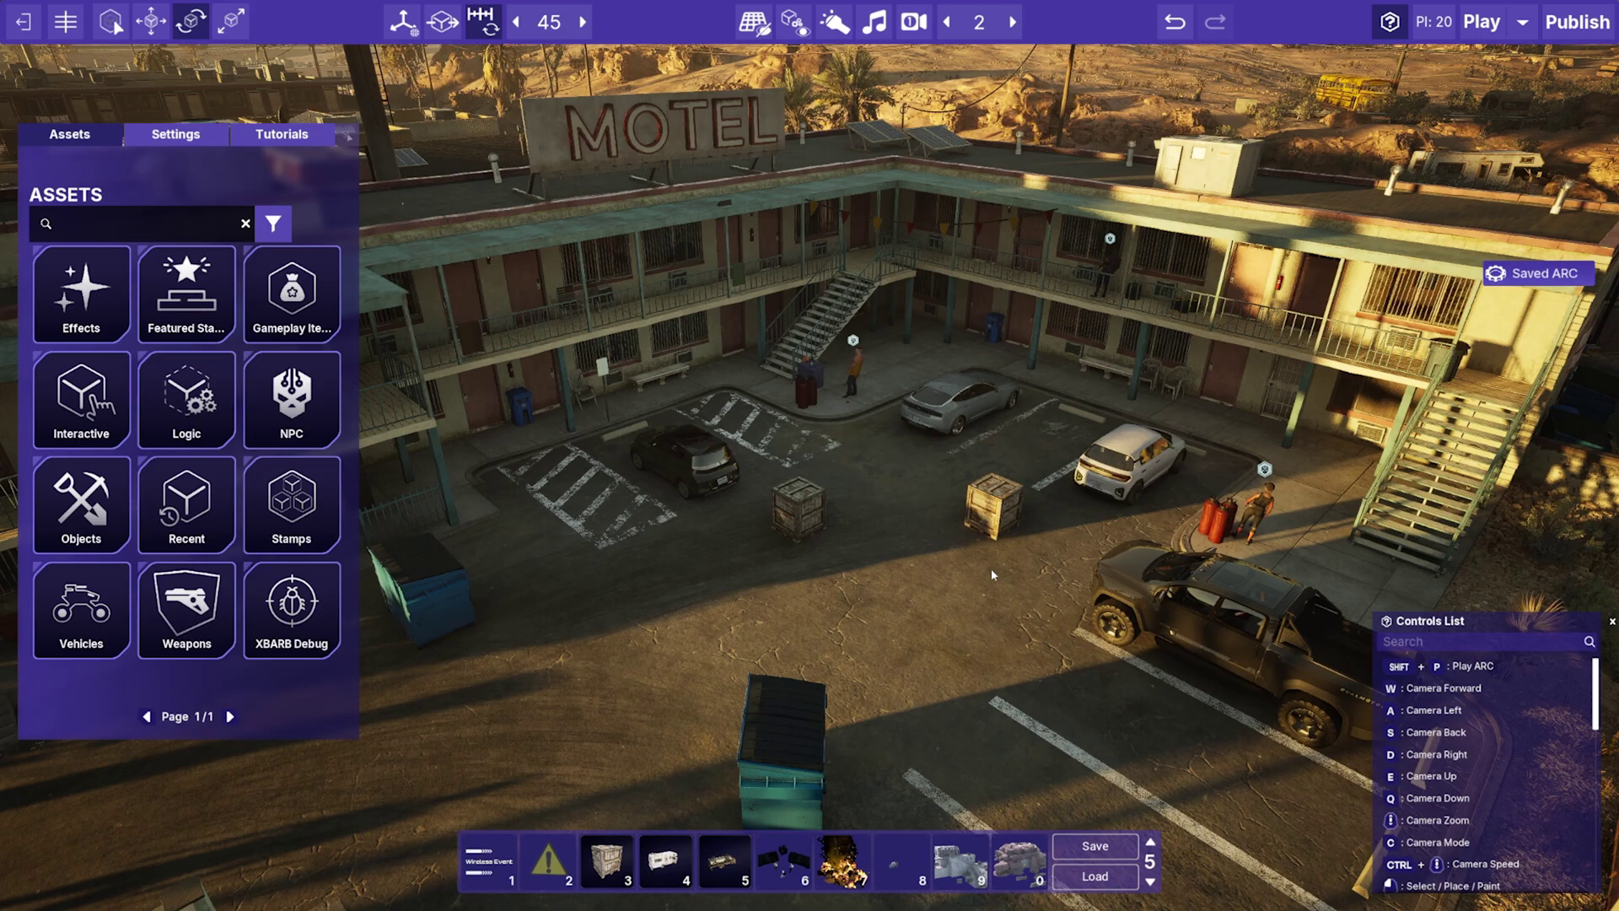
Try deleting the wooden crate near the parked white car, stepping through undo and redo and restoring the crate.
{"action": "left_click", "coordinate": [999, 516]}
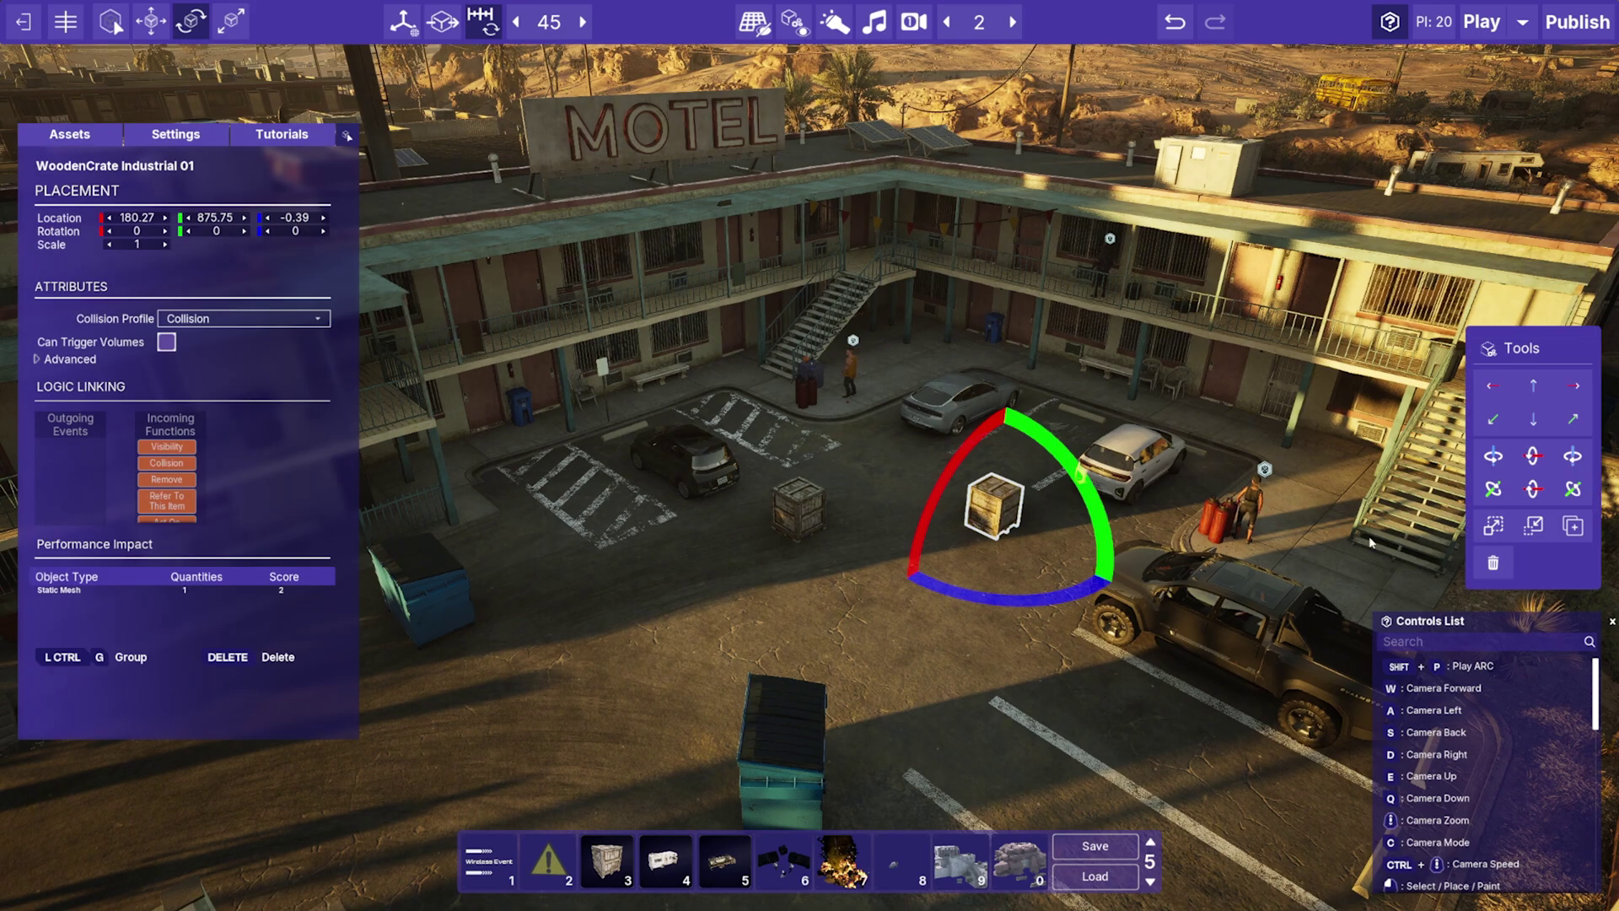
{"action": "left_click", "coordinate": [1493, 562]}
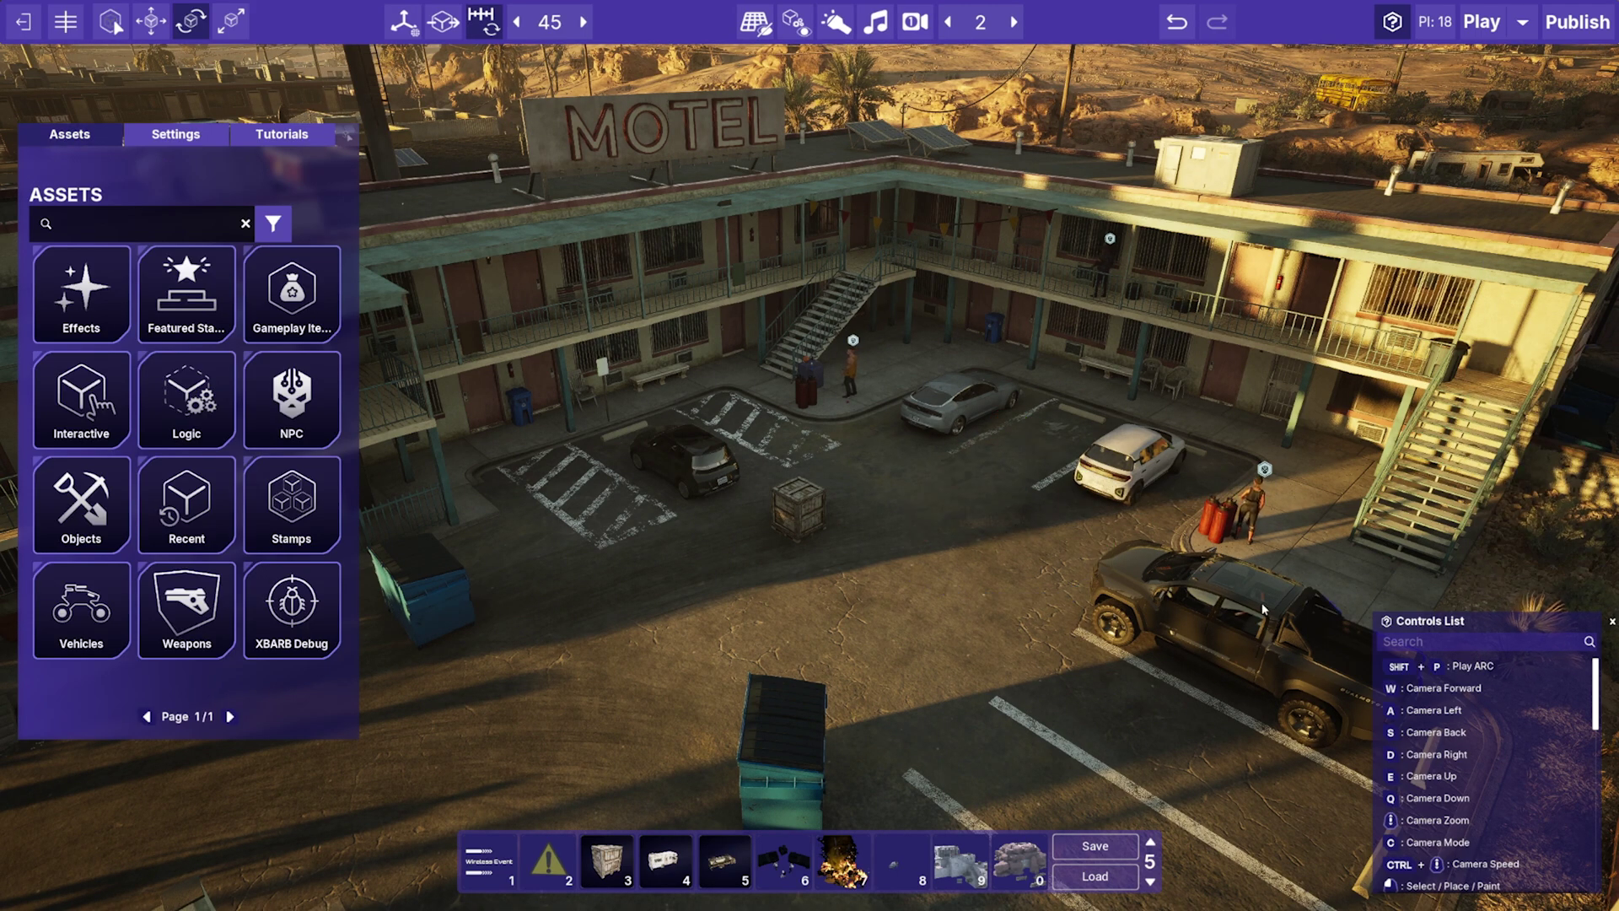
{"action": "left_click", "coordinate": [1176, 23]}
{"action": "left_click", "coordinate": [1216, 23]}
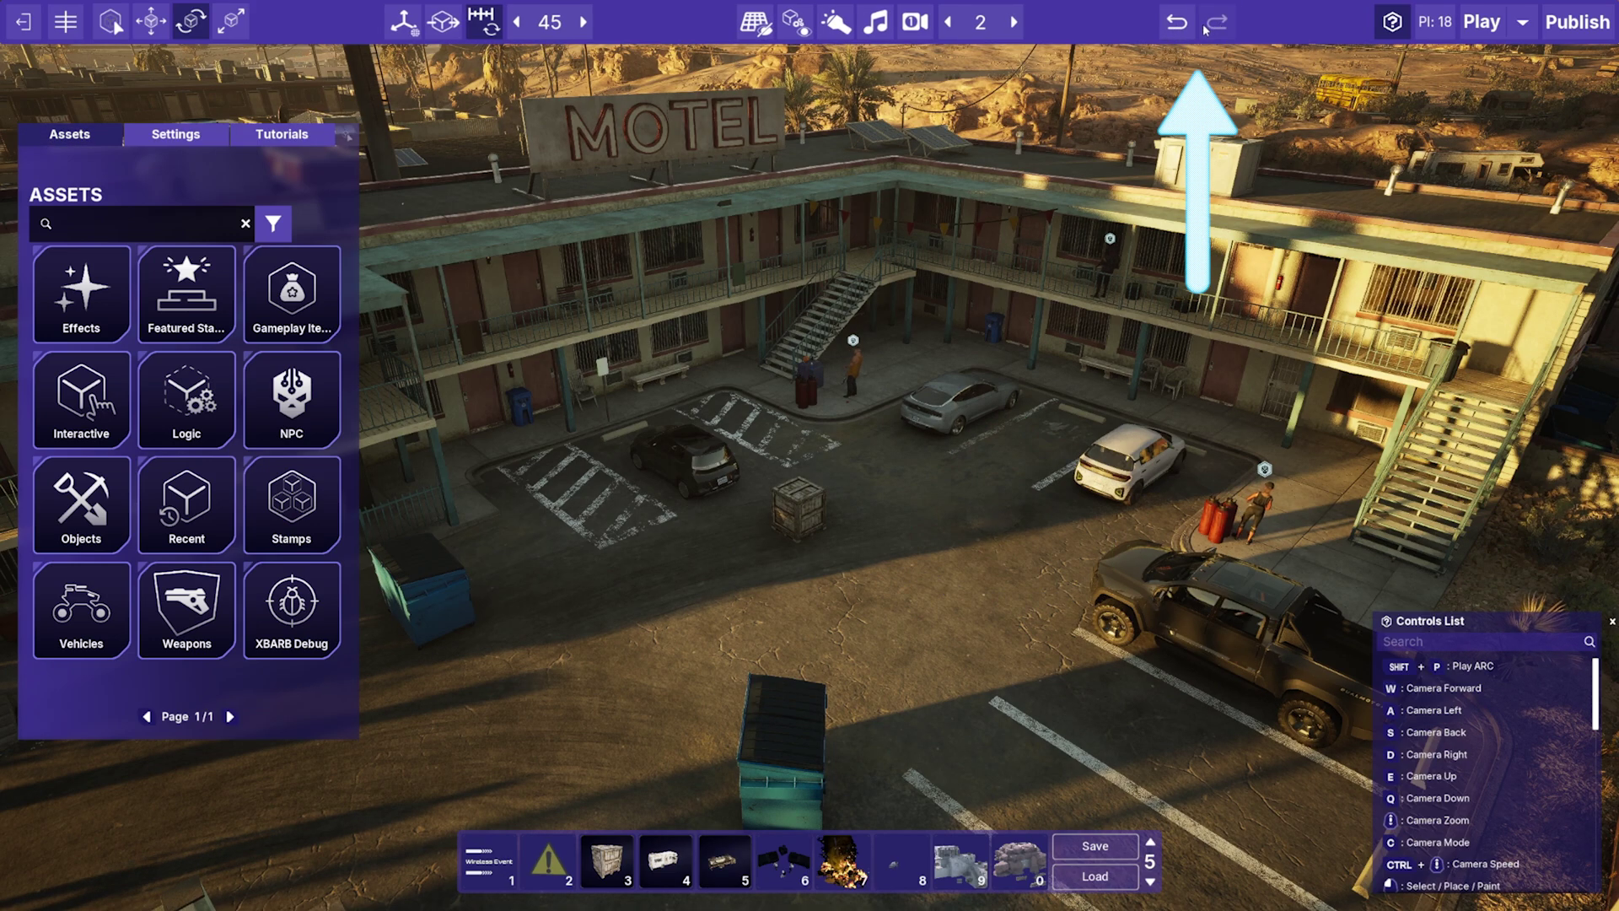
{"action": "left_click", "coordinate": [1176, 23]}
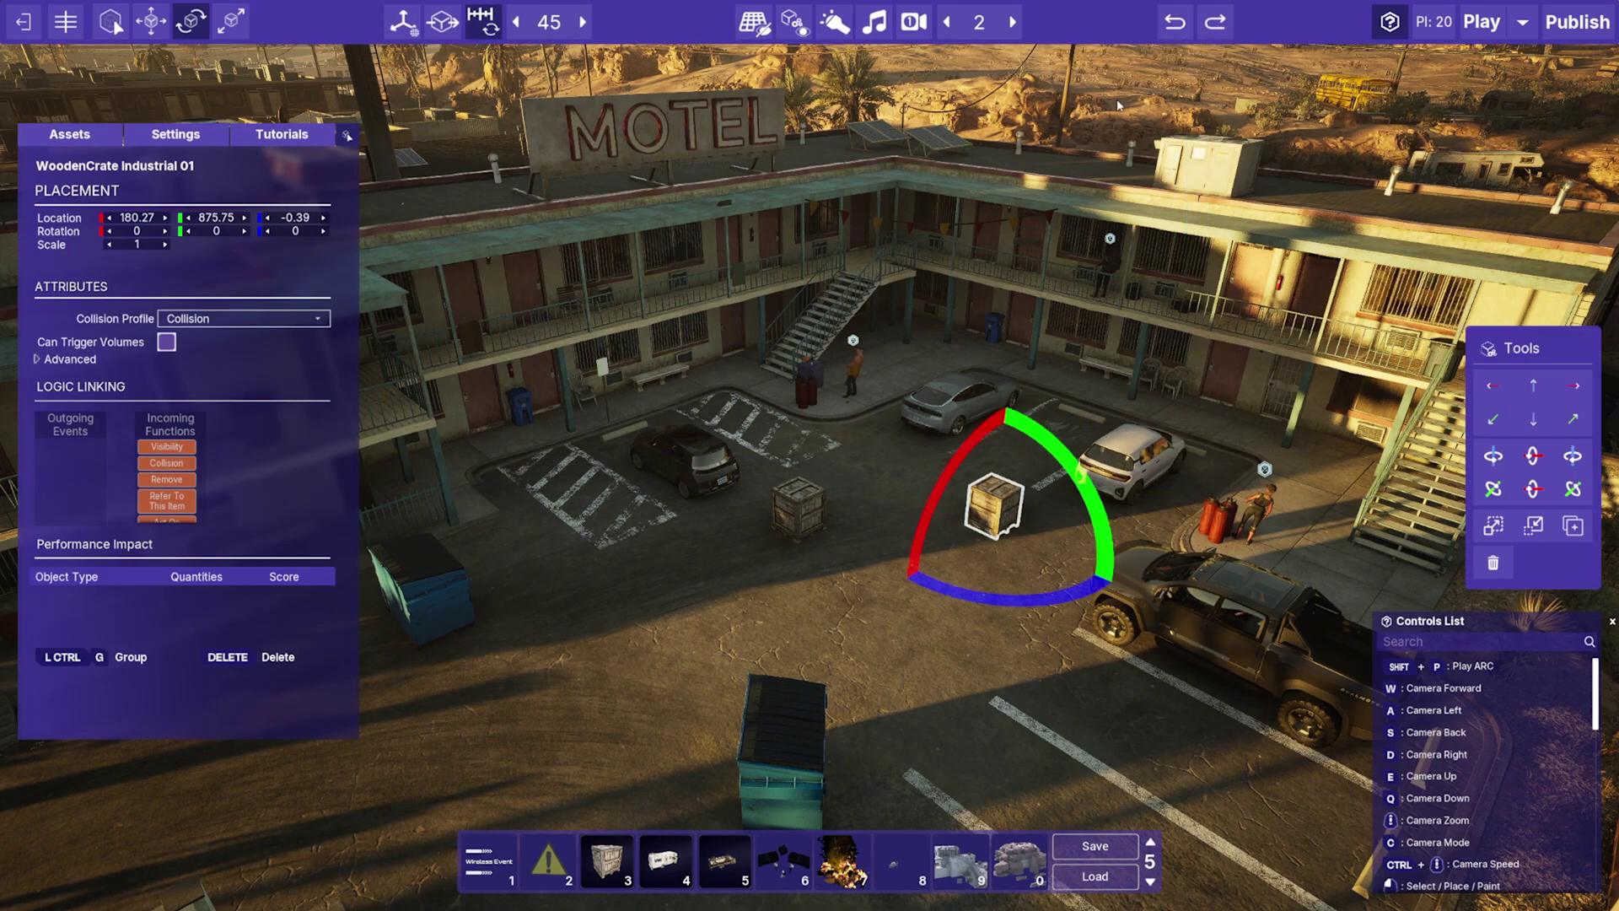
{"action": "left_click", "coordinate": [868, 482]}
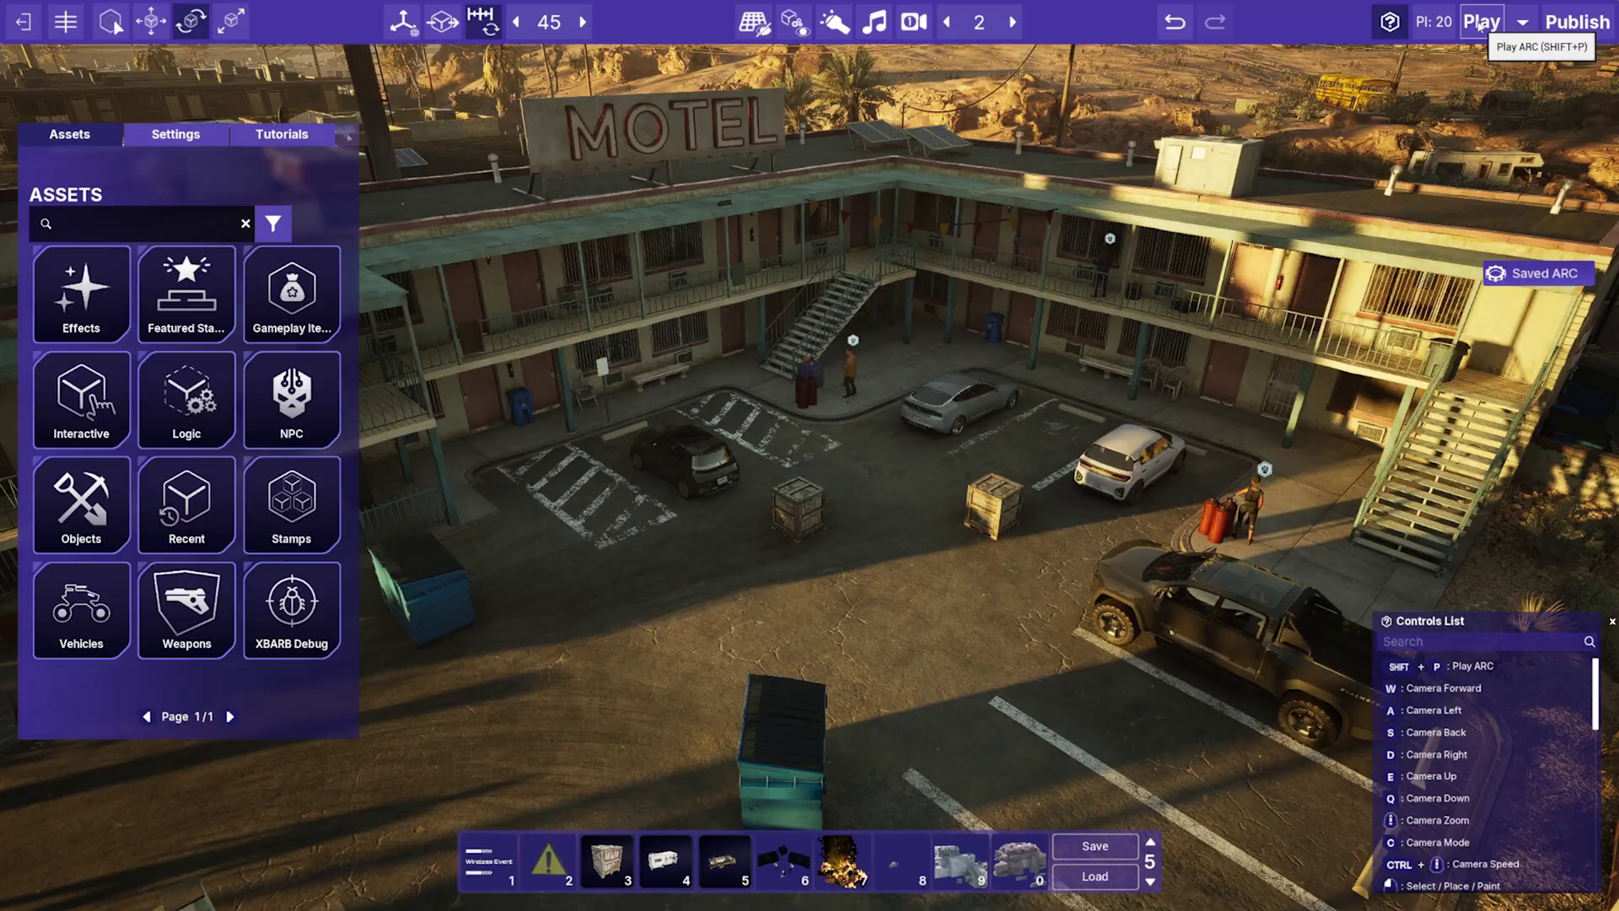
Playtest the ARC again, using the crates and dumpsters as cover while shooting the explosive canisters and enemies.
{"action": "left_click", "coordinate": [1481, 24]}
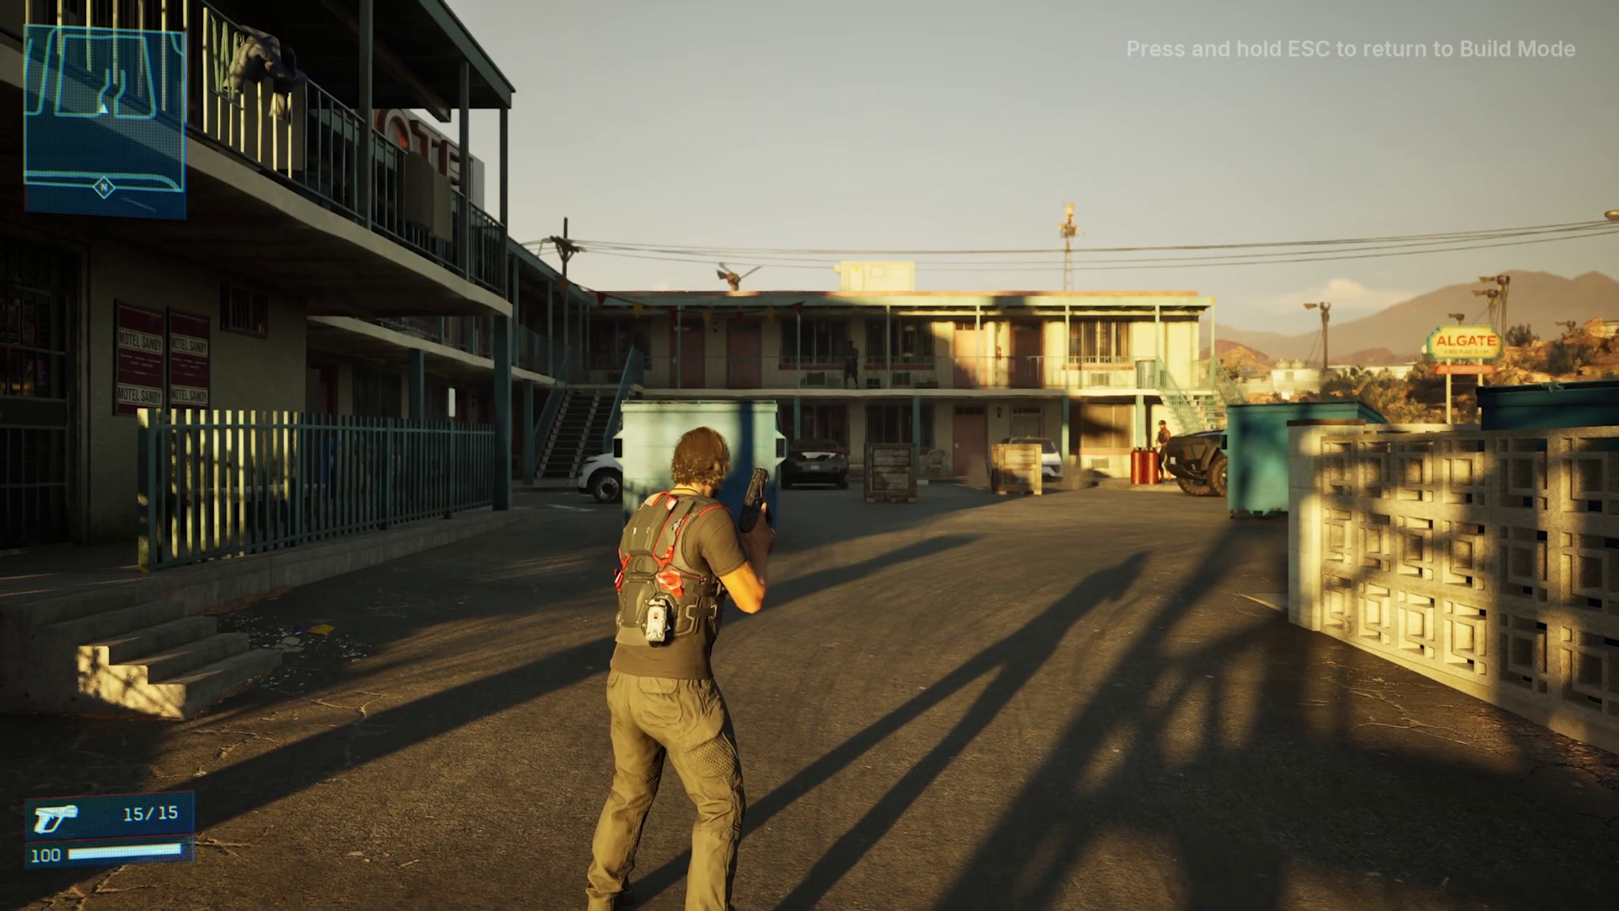
{"action": "key", "text": "w"}
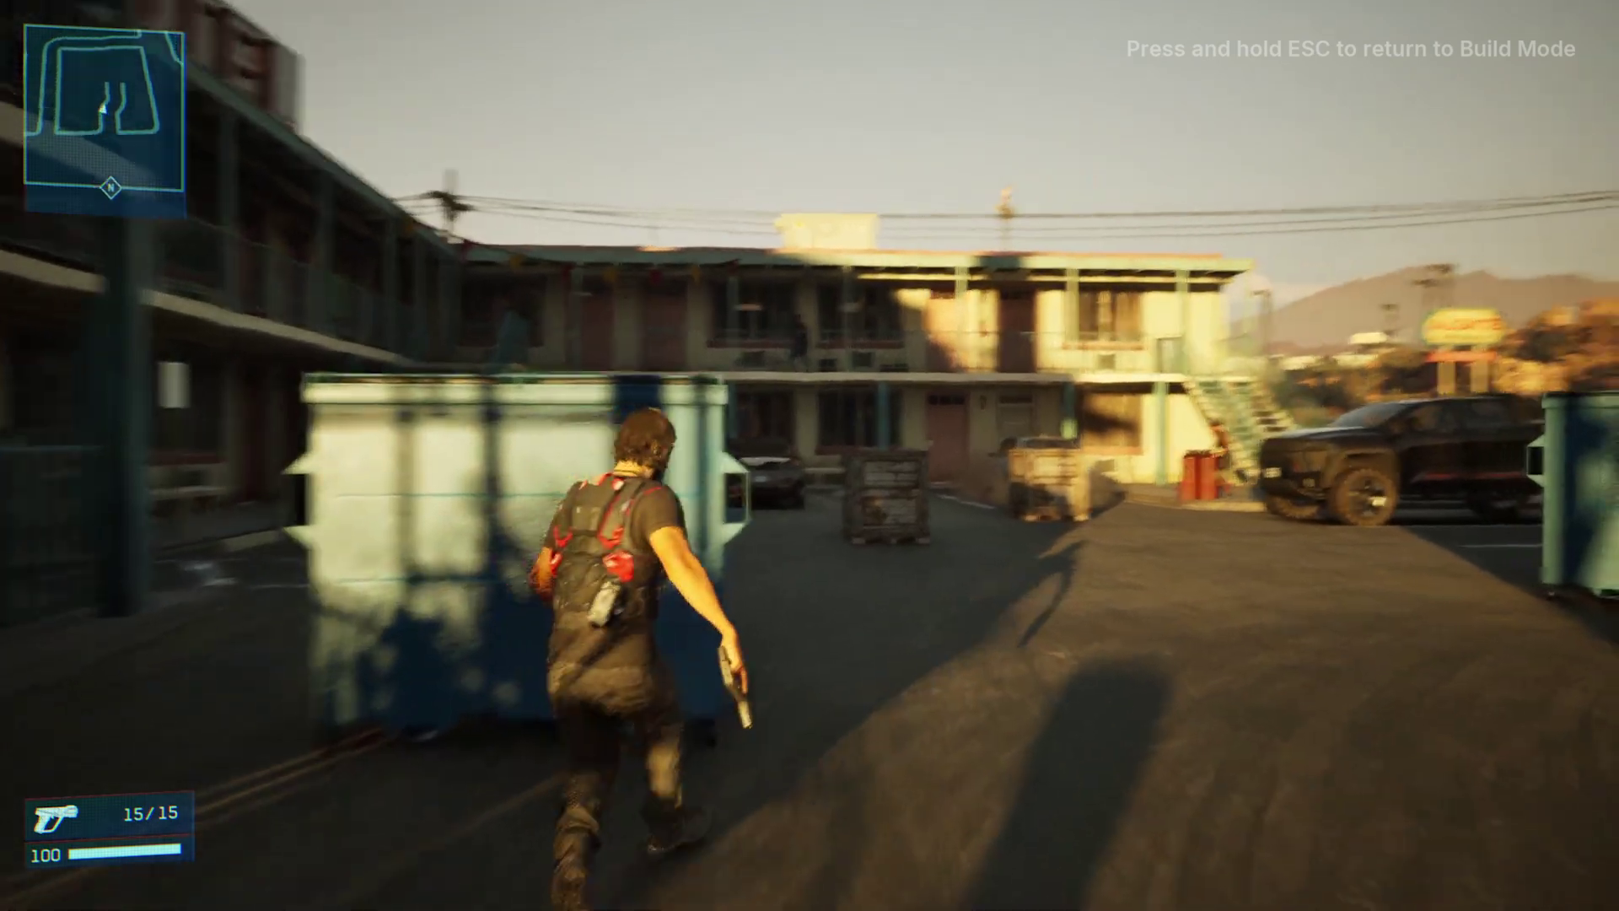
{"action": "left_click", "coordinate": [809, 455]}
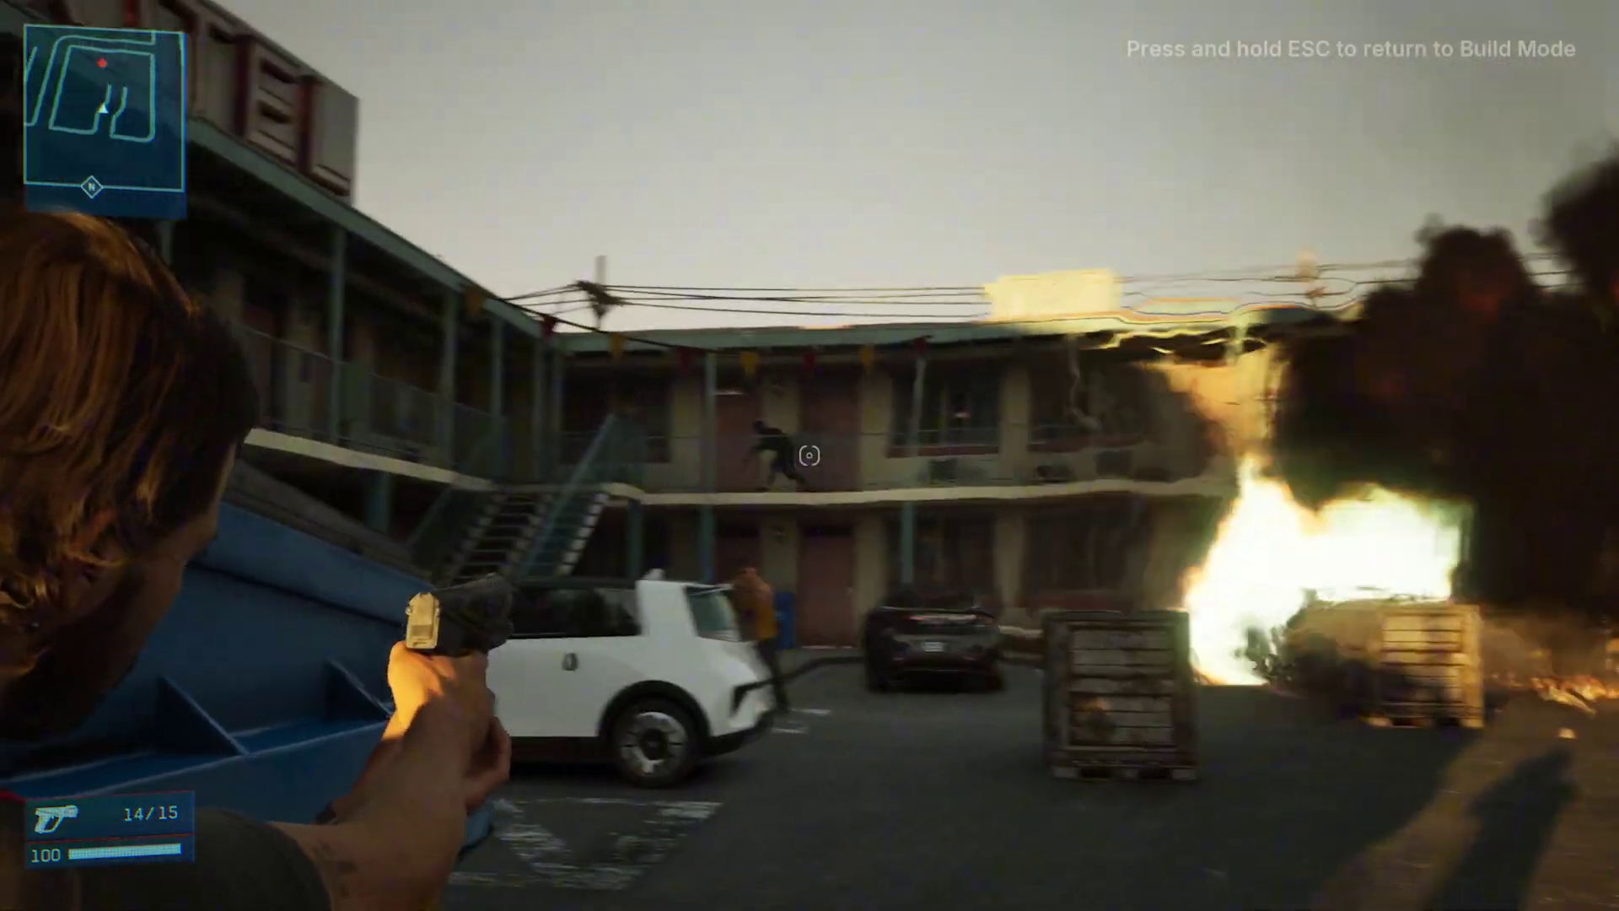
{"action": "left_click", "coordinate": [809, 456]}
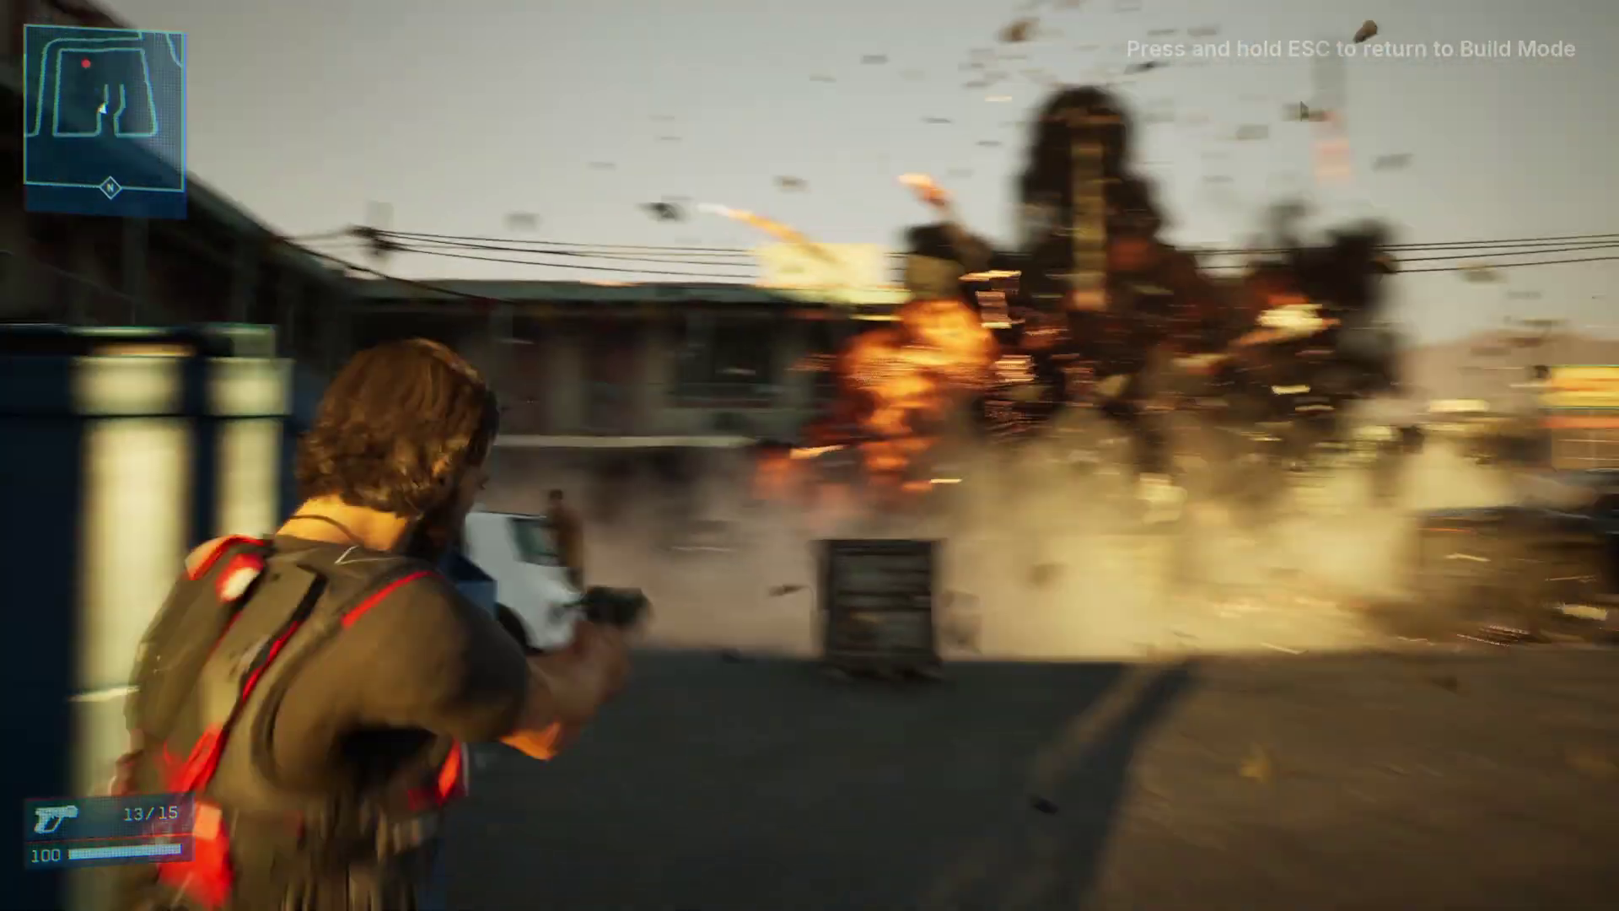
{"action": "key", "text": "w"}
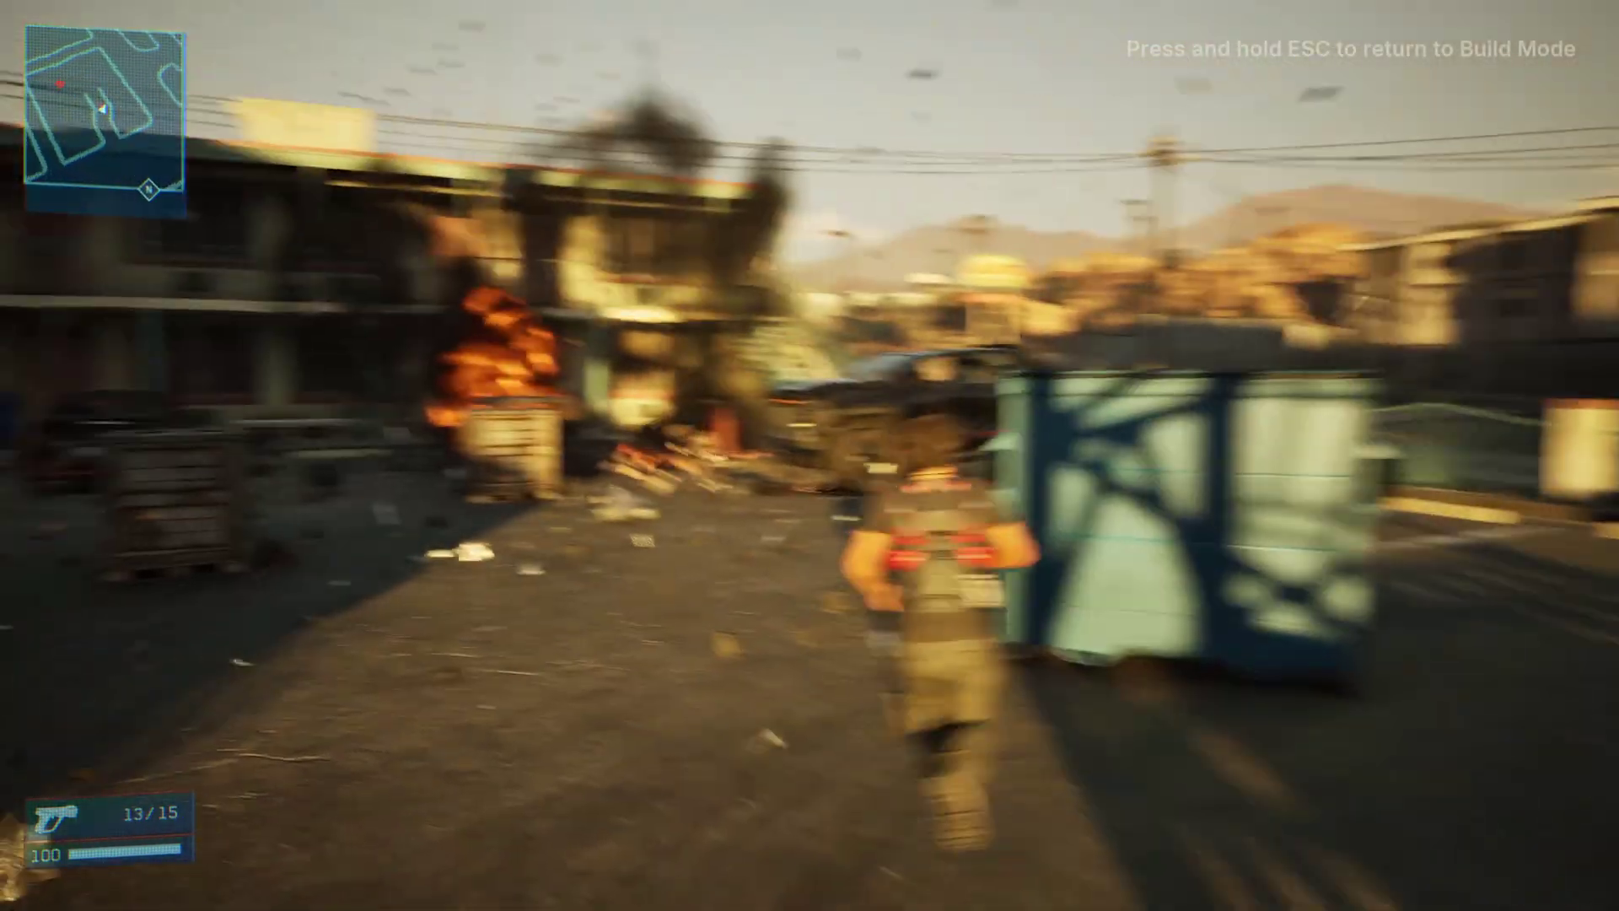
{"action": "left_click", "coordinate": [810, 455]}
{"action": "left_click", "coordinate": [810, 456]}
{"action": "left_click", "coordinate": [809, 456]}
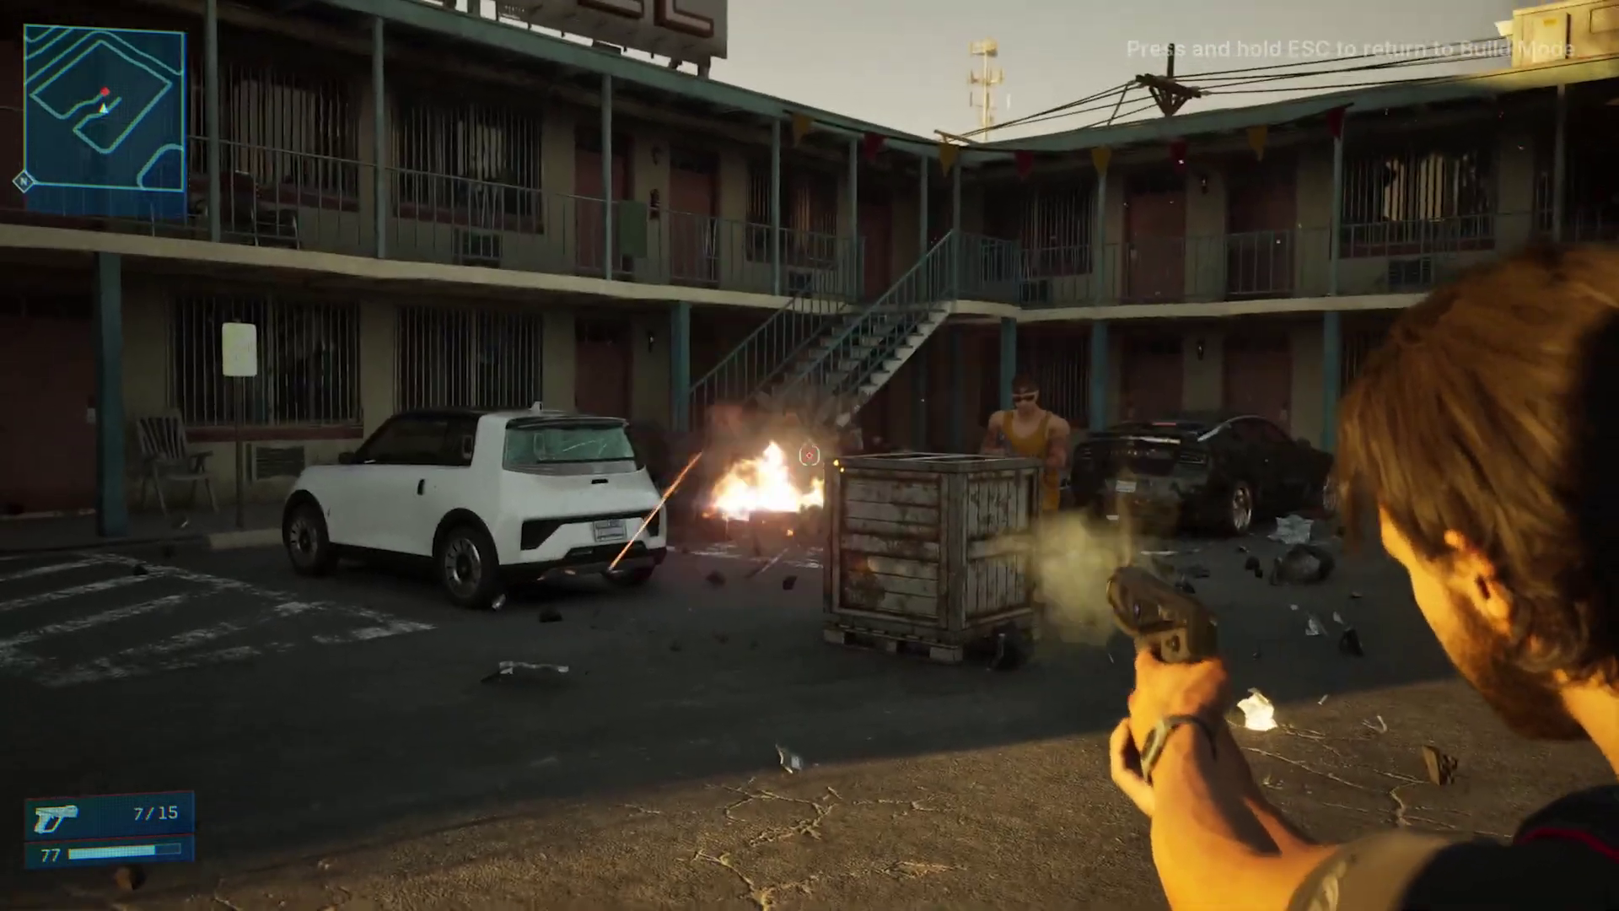
{"action": "left_click", "coordinate": [809, 455]}
{"action": "left_click", "coordinate": [809, 455]}
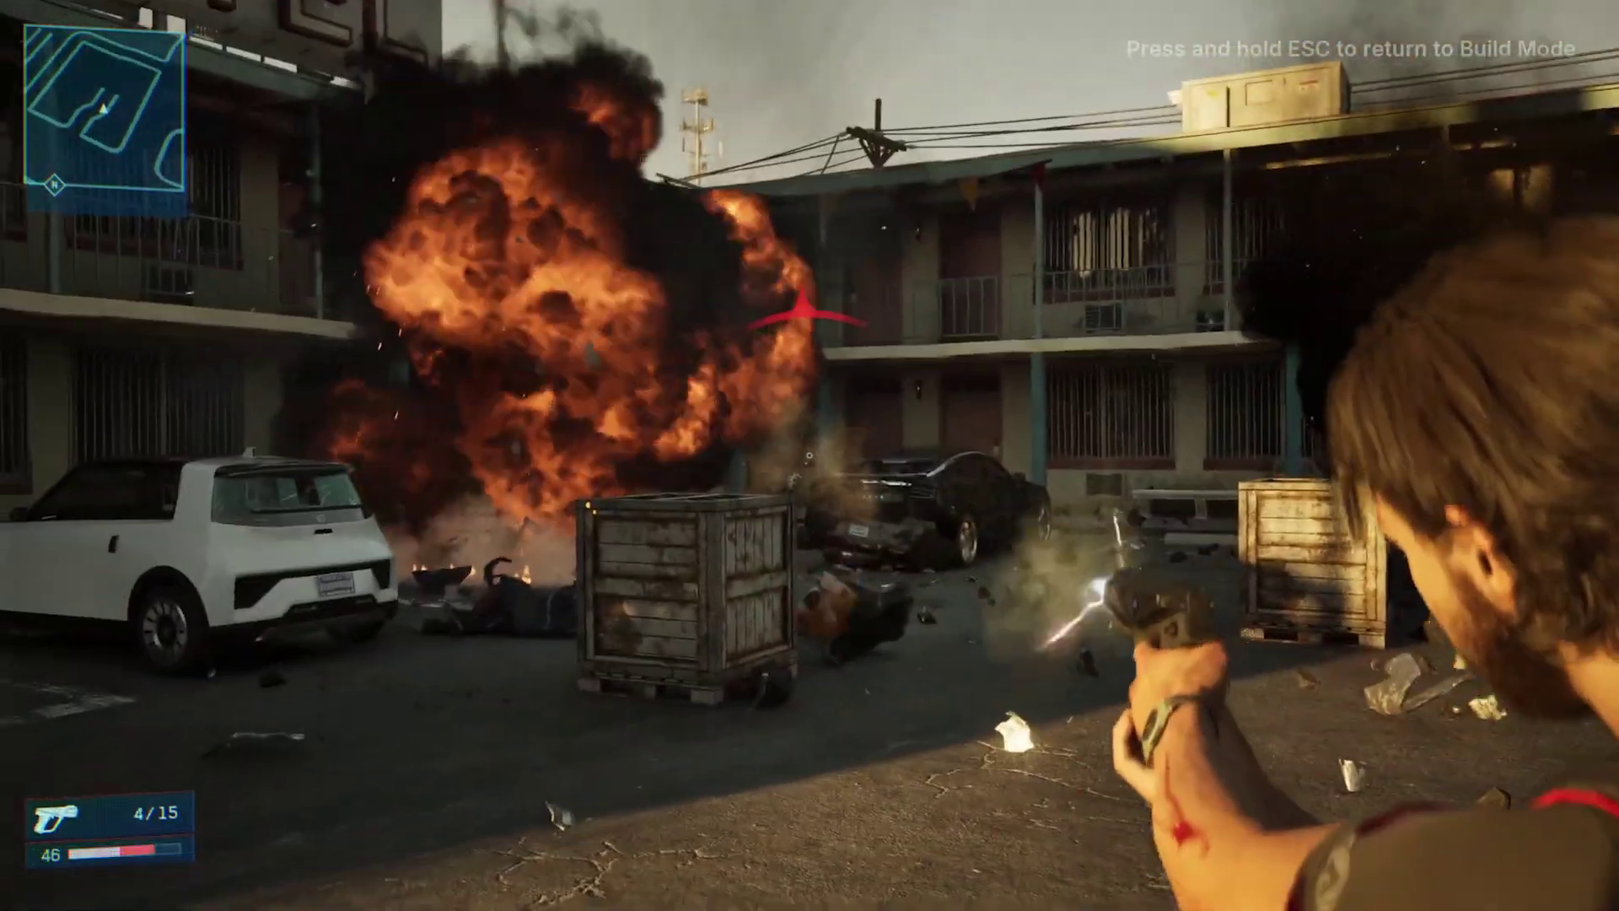
{"action": "left_click", "coordinate": [809, 456]}
{"action": "key", "text": "r"}
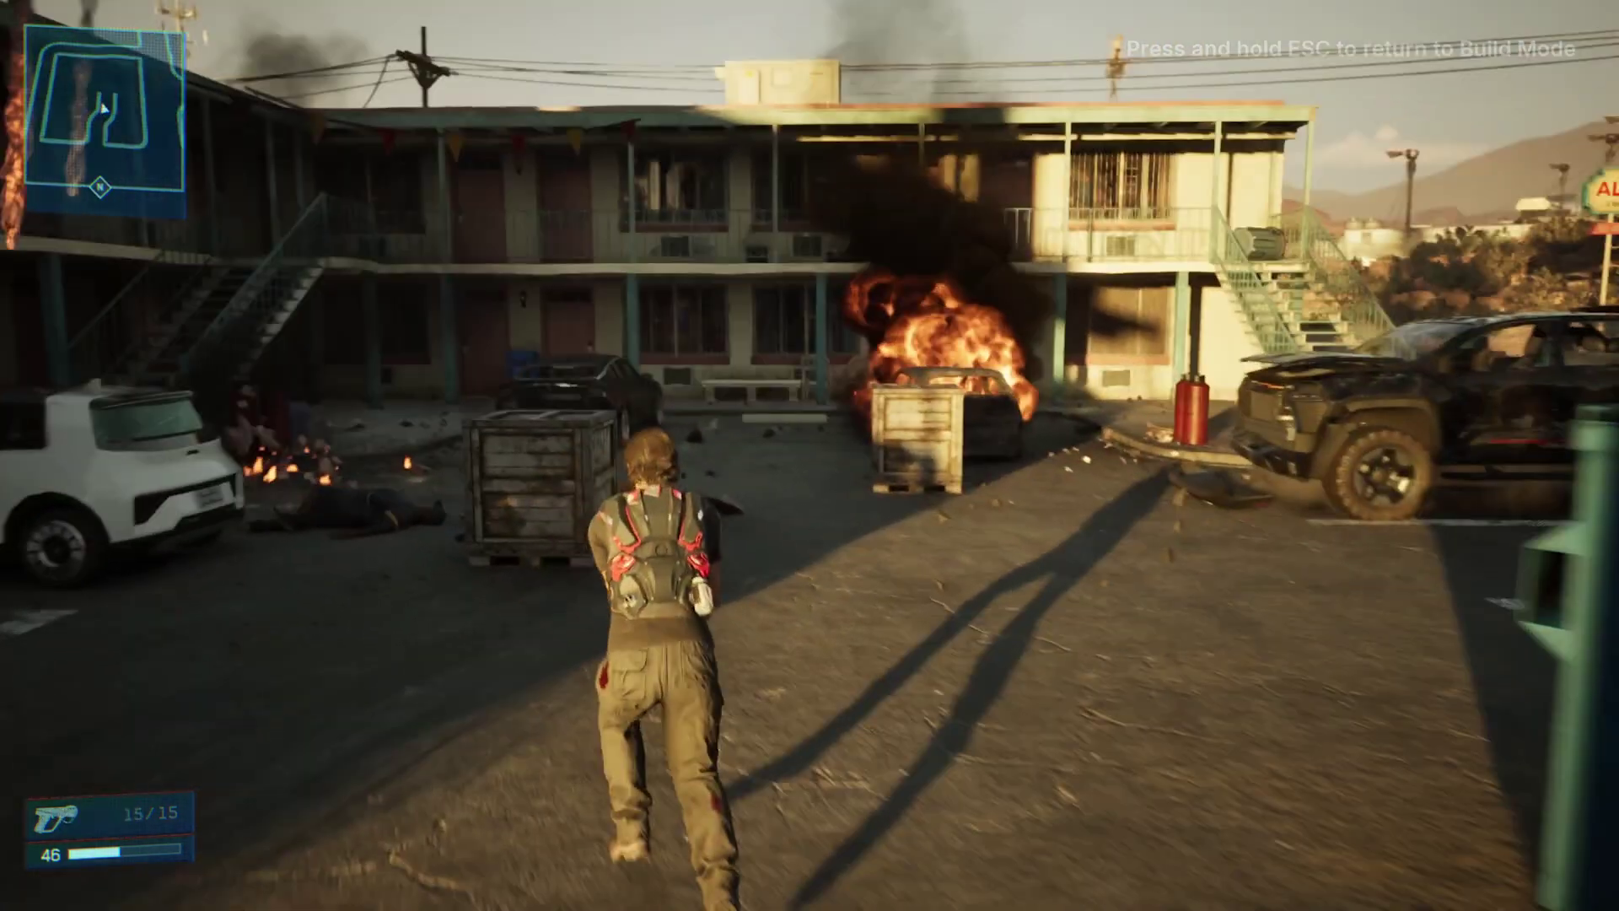
{"action": "key", "text": "w"}
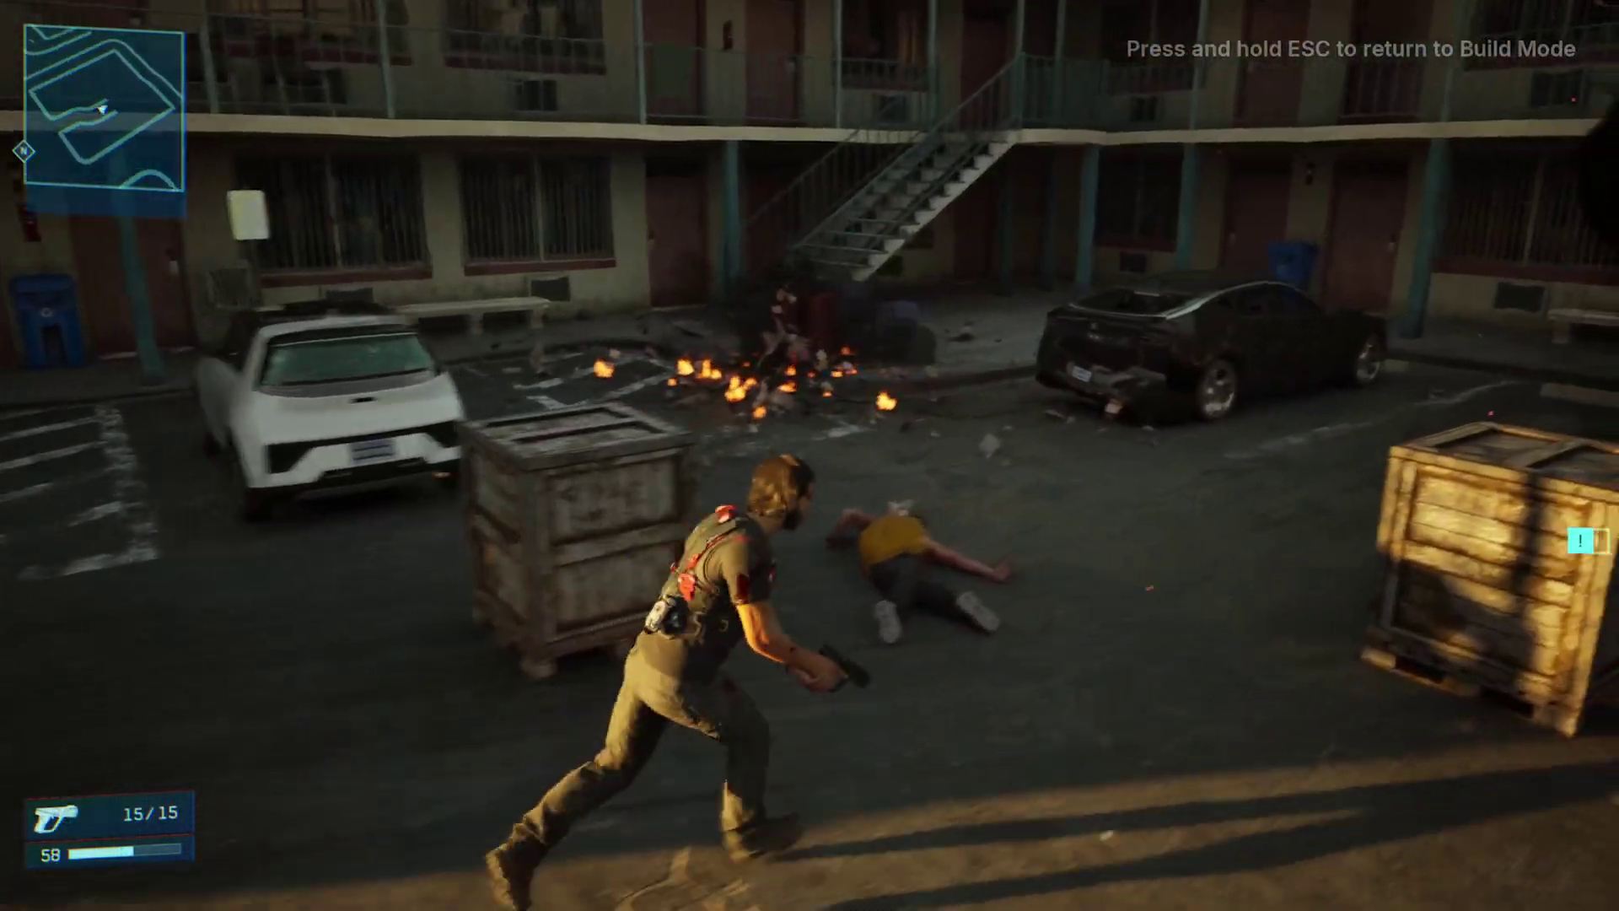